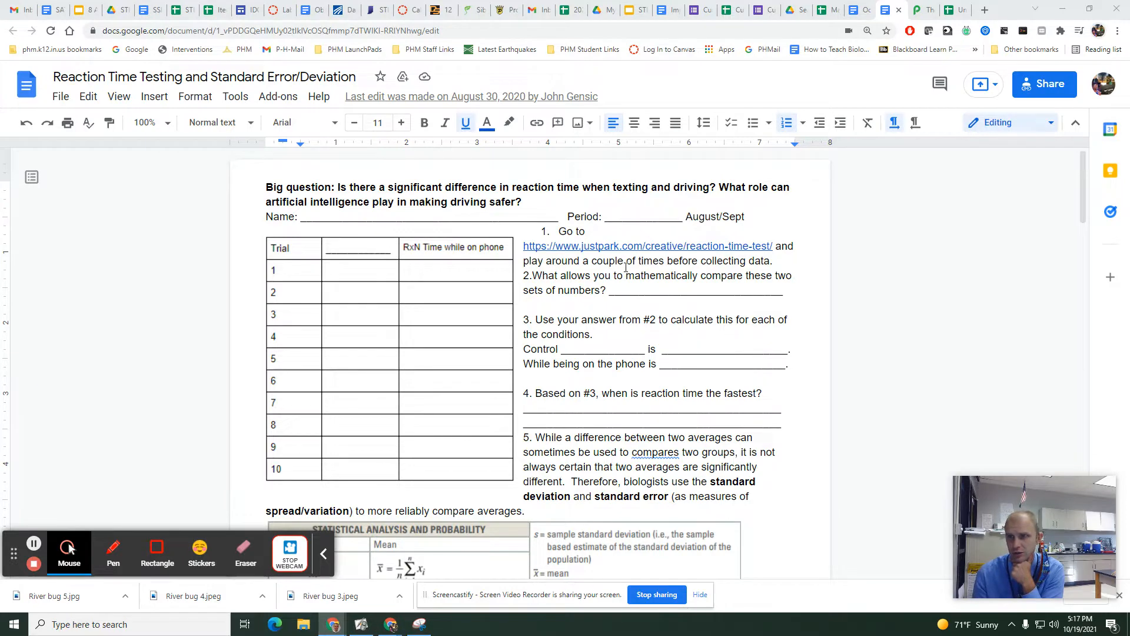
Open the reaction time test linked in the worksheet and play one practice round, braking at the stop sign.
left_click(566, 246)
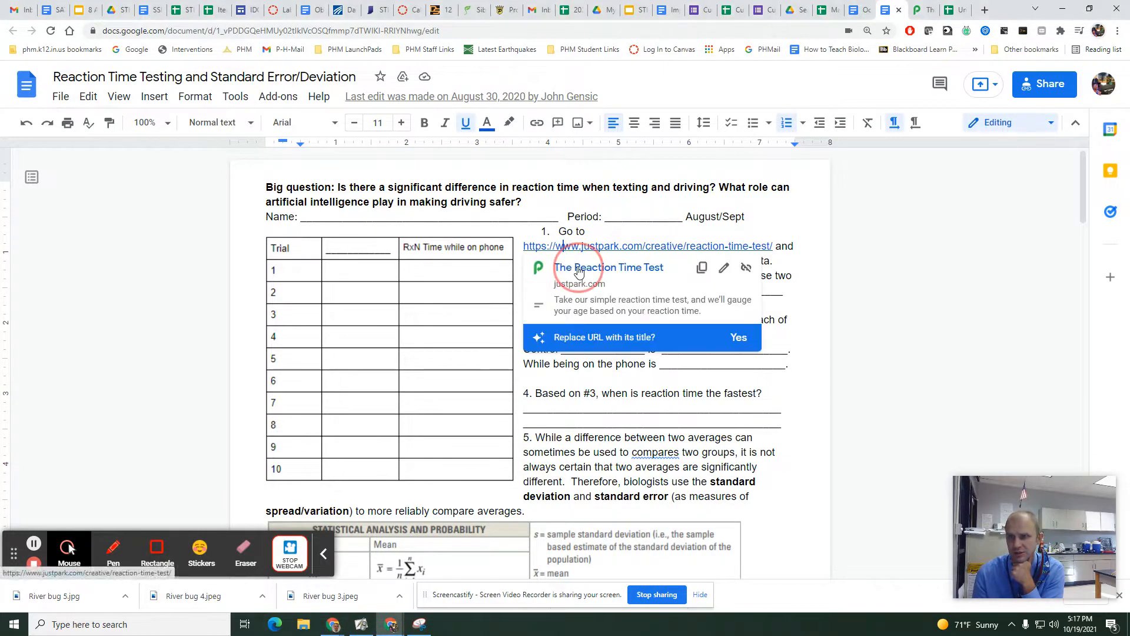
left_click(578, 267)
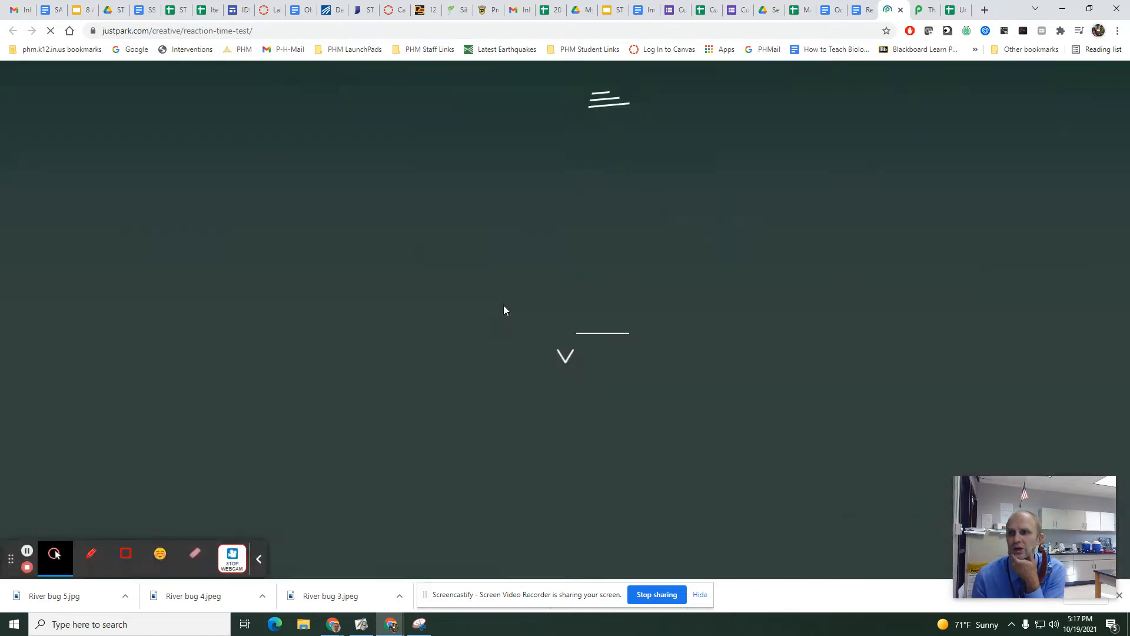
left_click(566, 322)
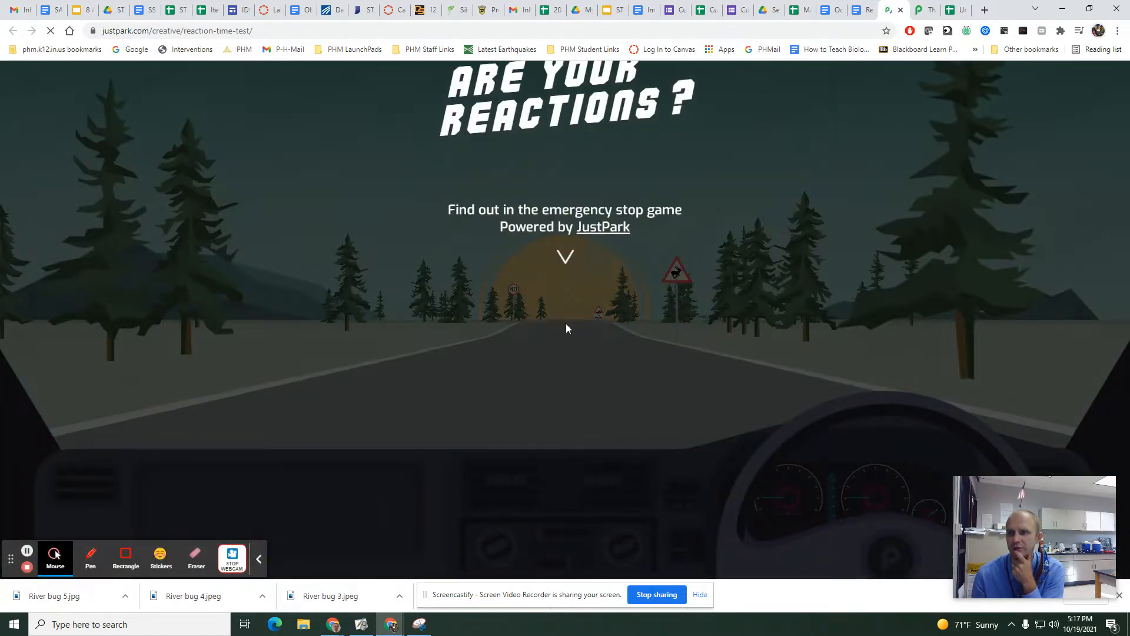
left_click(568, 345)
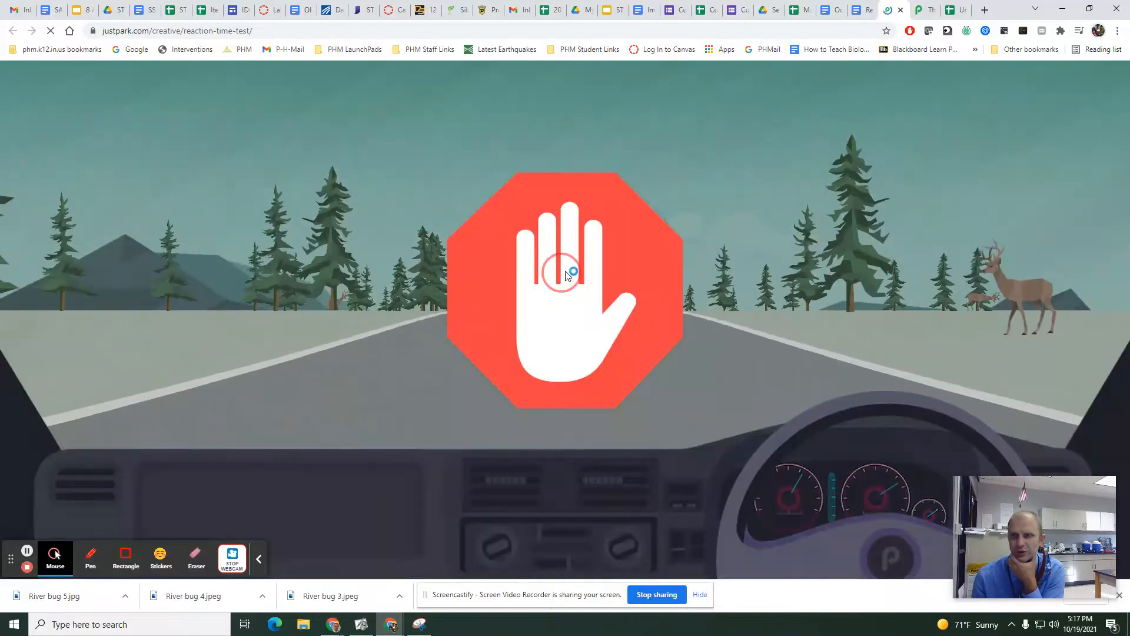
left_click(568, 269)
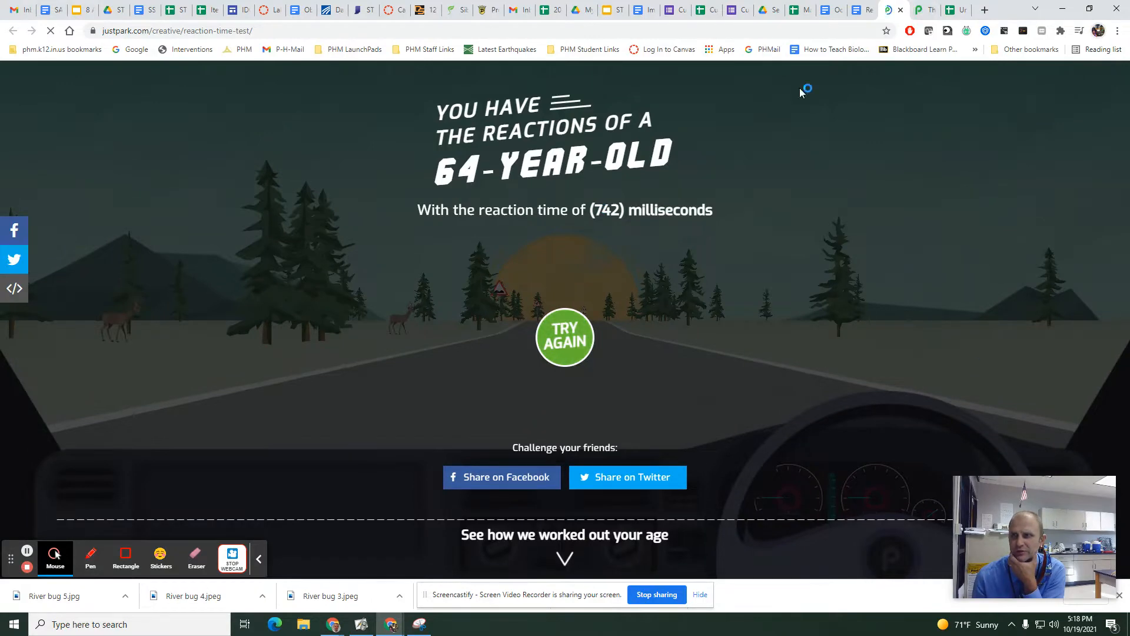
Play the reaction time test again and record 582 in cell B2 of the untitled spreadsheet in Google Sheets.
left_click(582, 336)
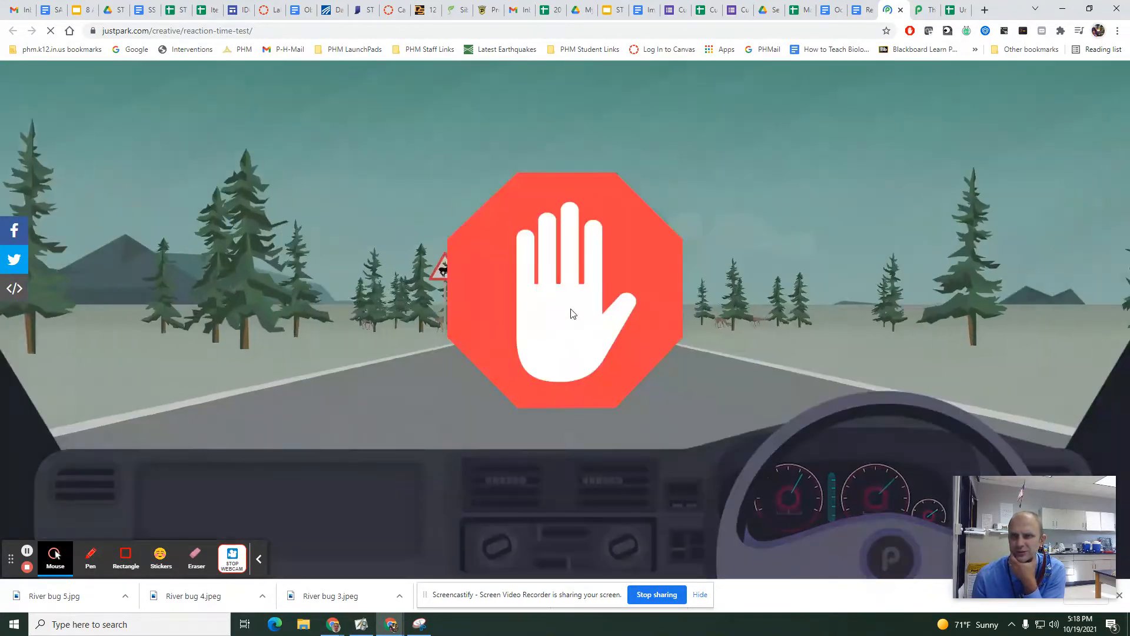
left_click(571, 308)
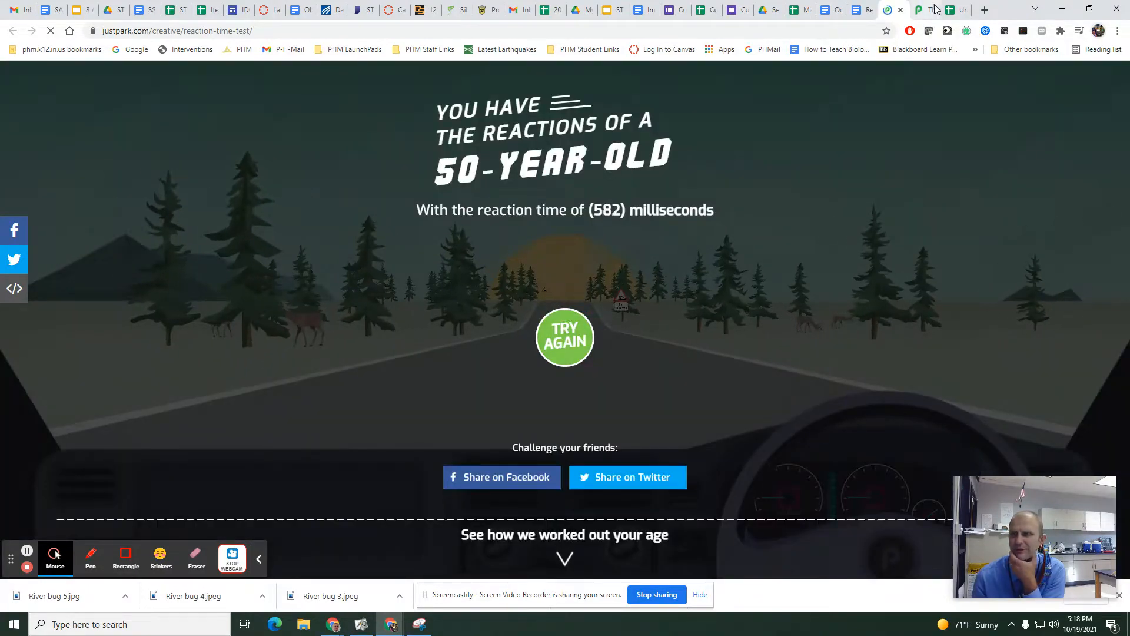
left_click(954, 9)
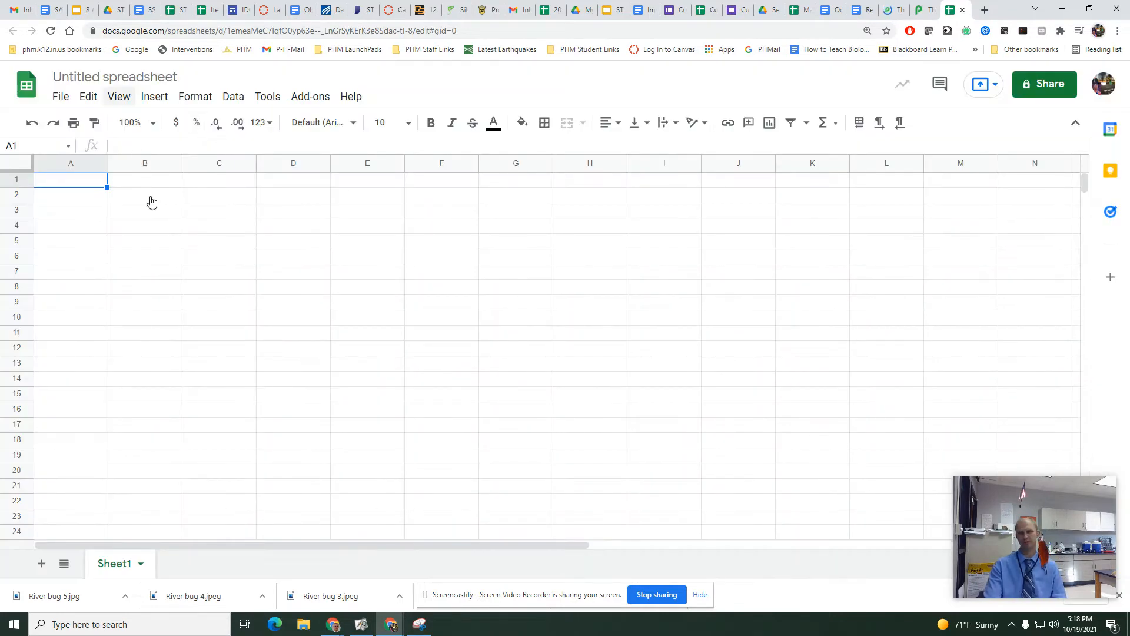
left_click(150, 199)
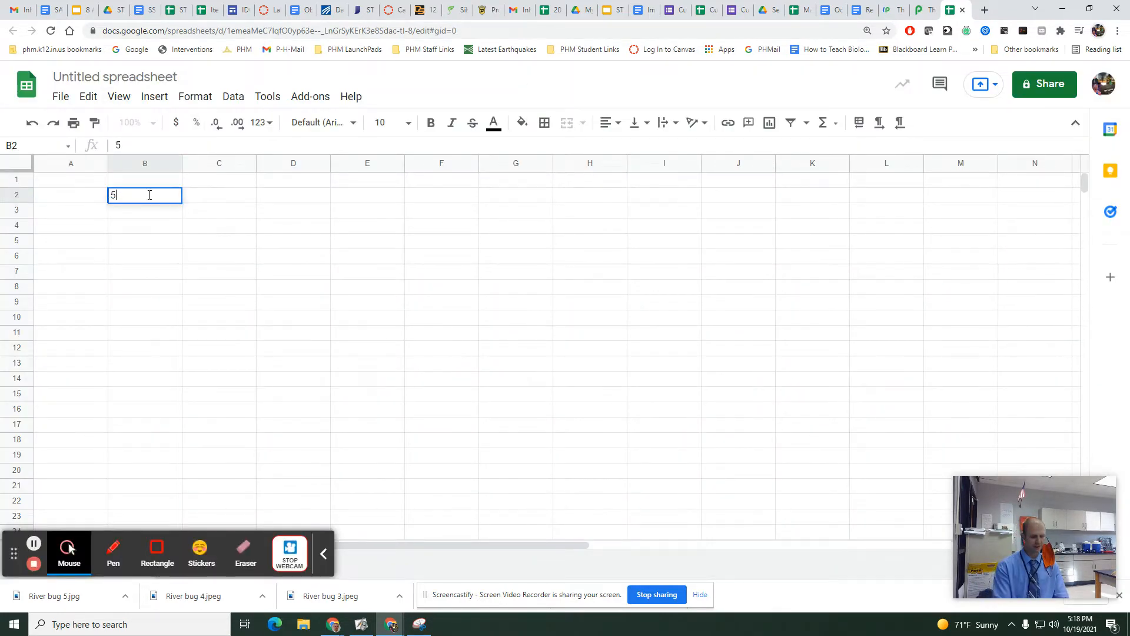
Add the column headers Control in cell B1 and Trial in cell A1.
key("Up")
type("Control")
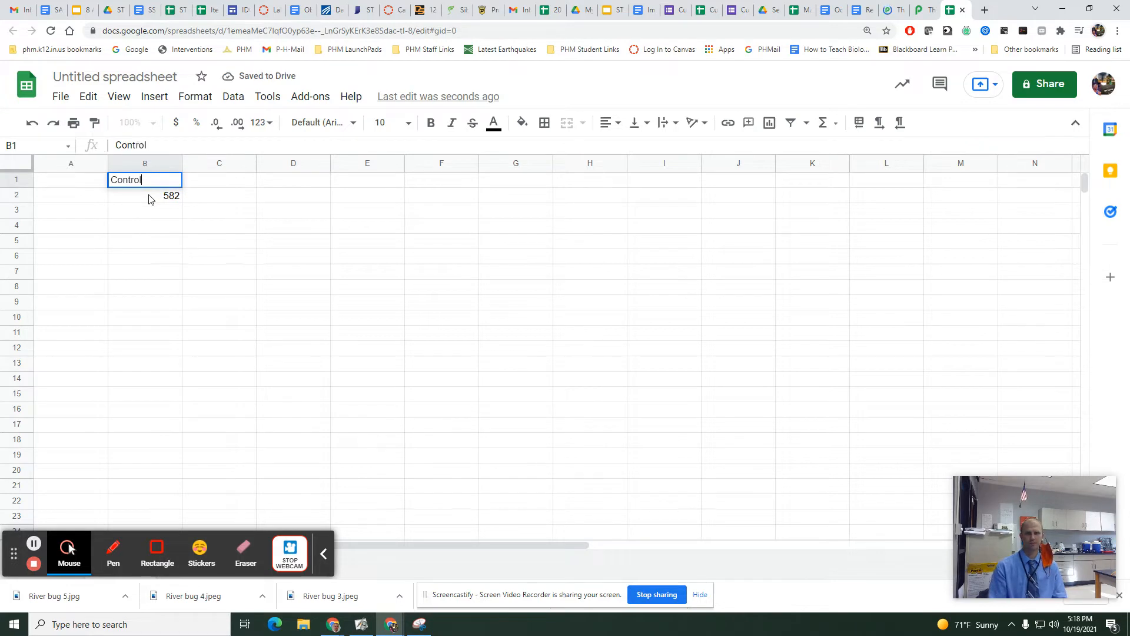
key("Left")
key("Down")
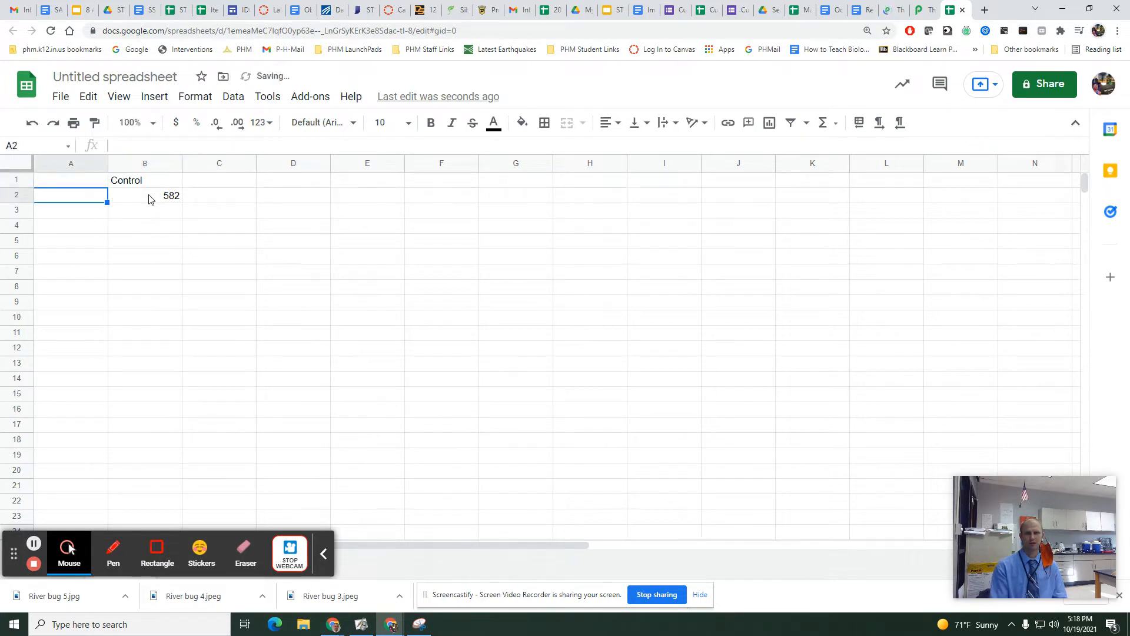
key("Up")
type("T")
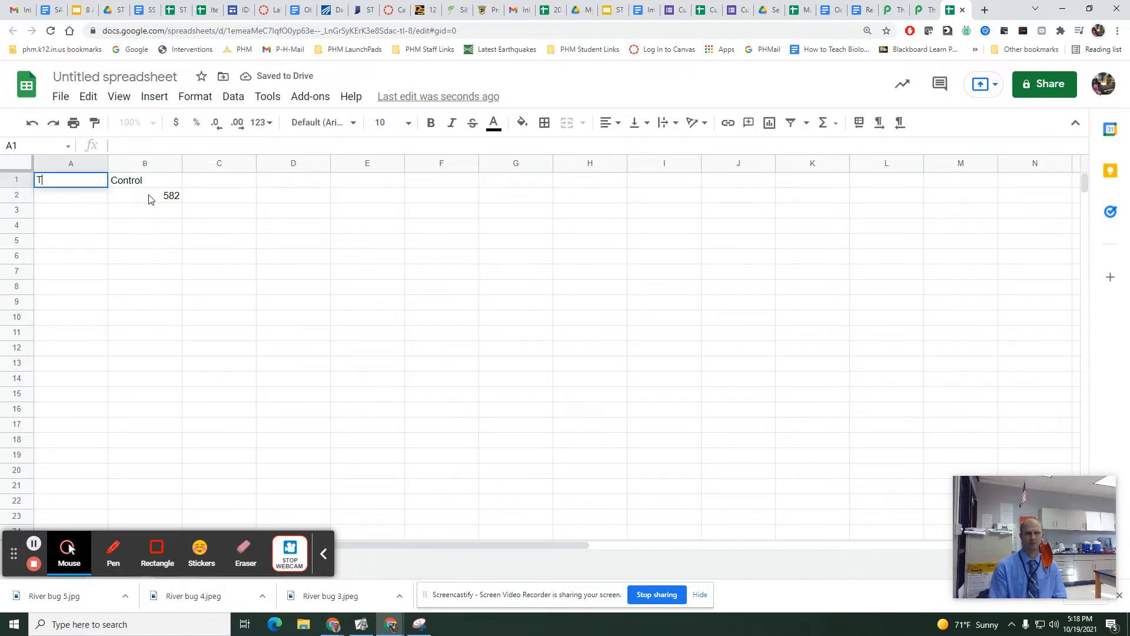
key("Return")
Number the trials 1 to 10 down the Trial column in cells A2 to A11.
type("1")
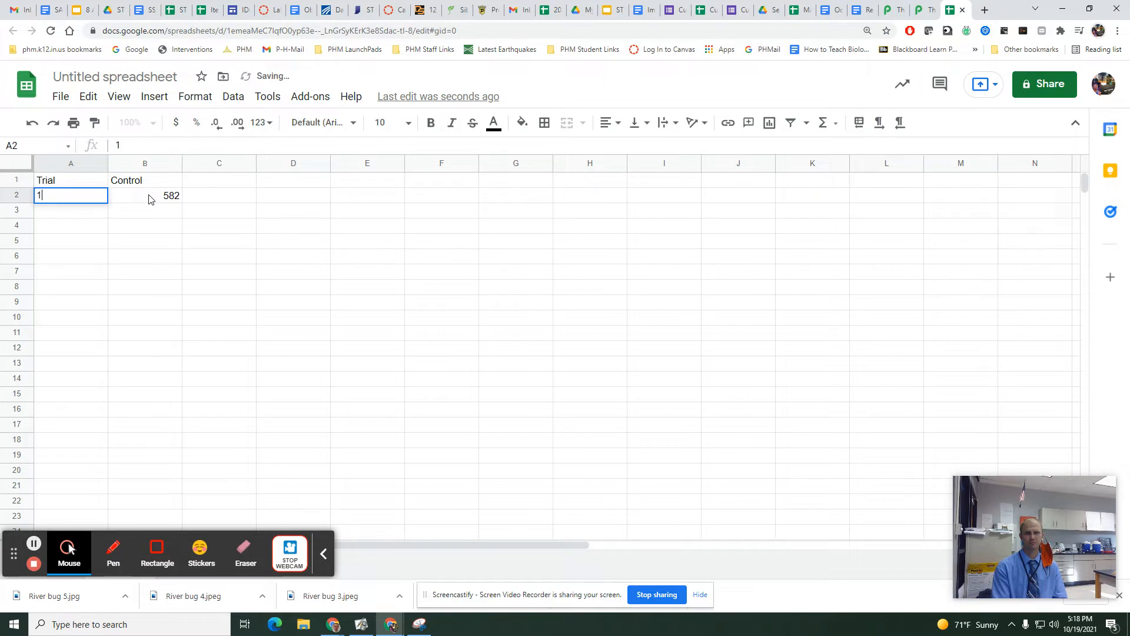
type(" 2 3 4 5 6")
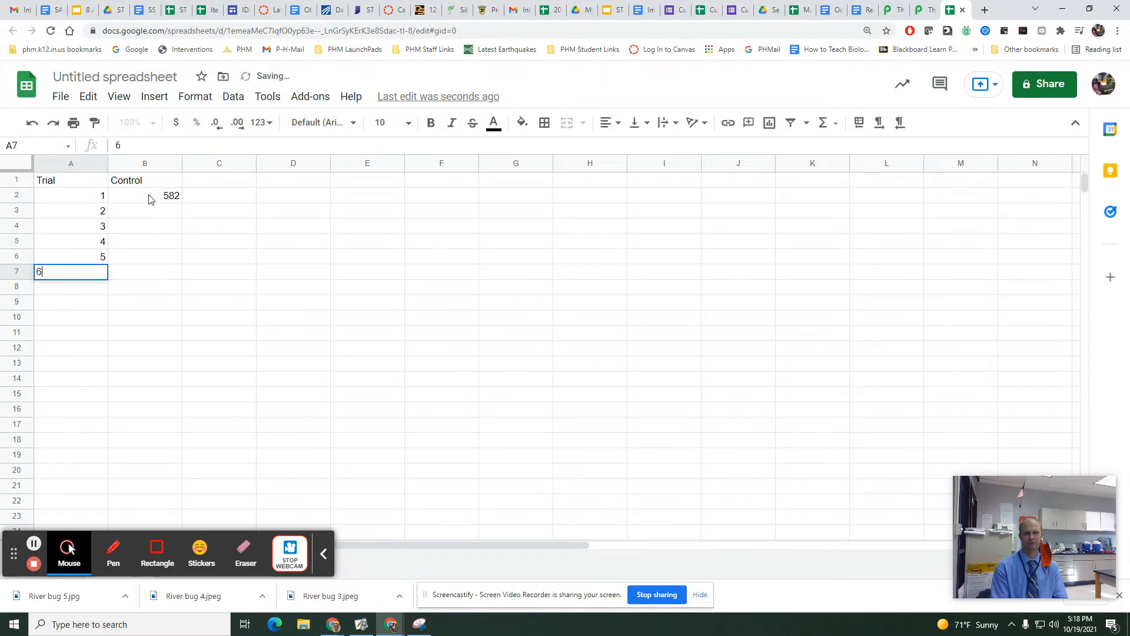
type(" 7 8 9")
key("Return")
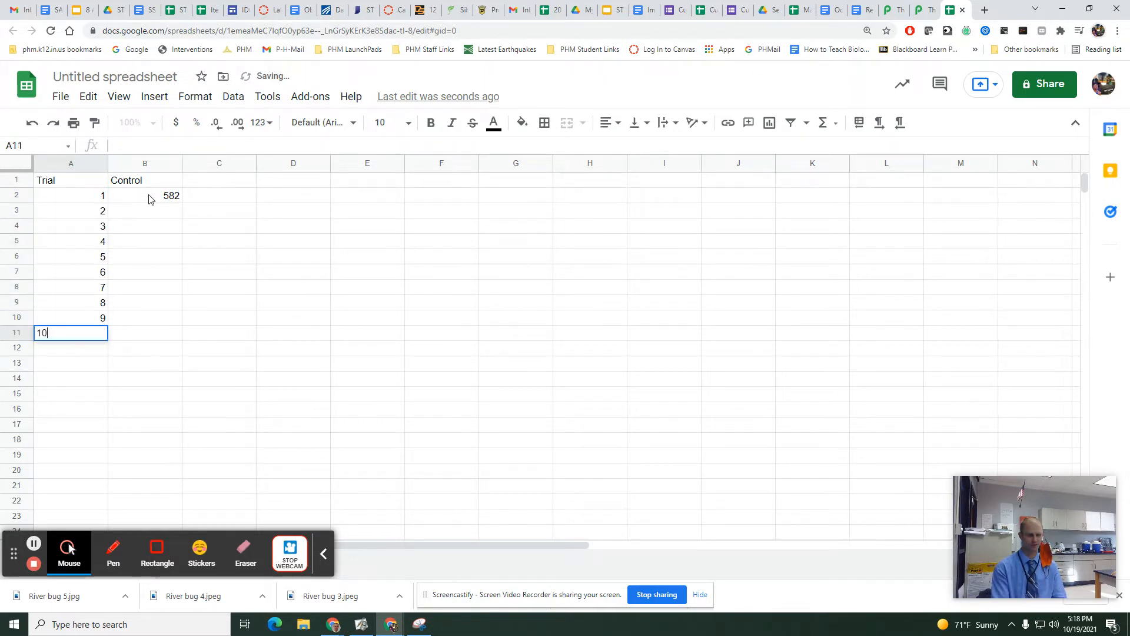
key("Return")
Add the unit to the header in cell B1 so it reads Control (ms).
left_click(163, 200)
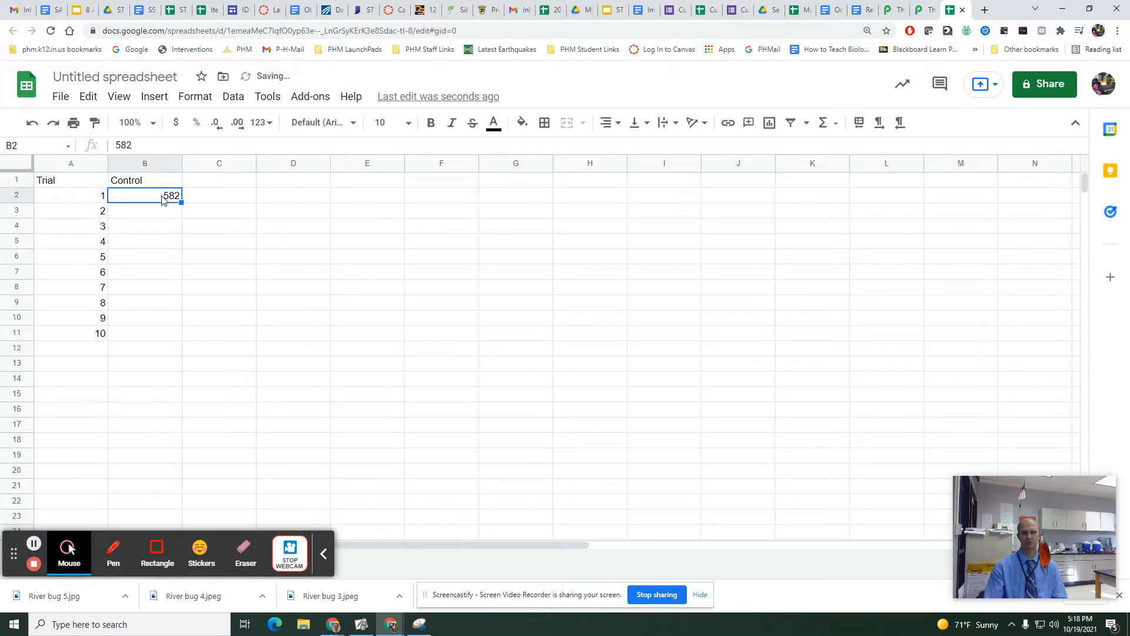
double_click(163, 179)
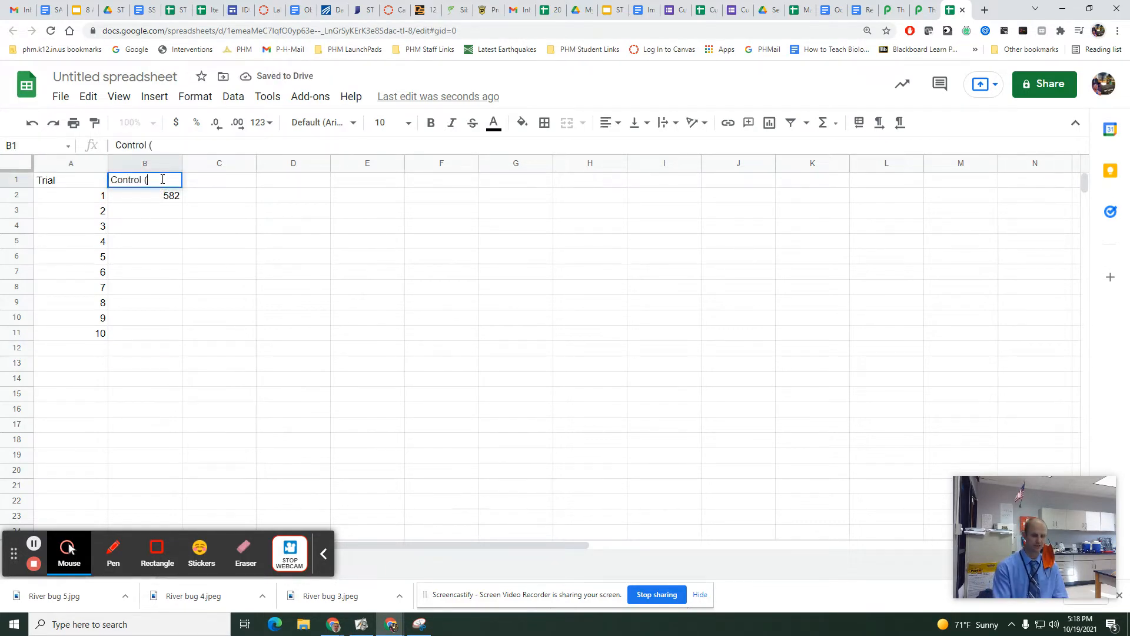
left_click(158, 201)
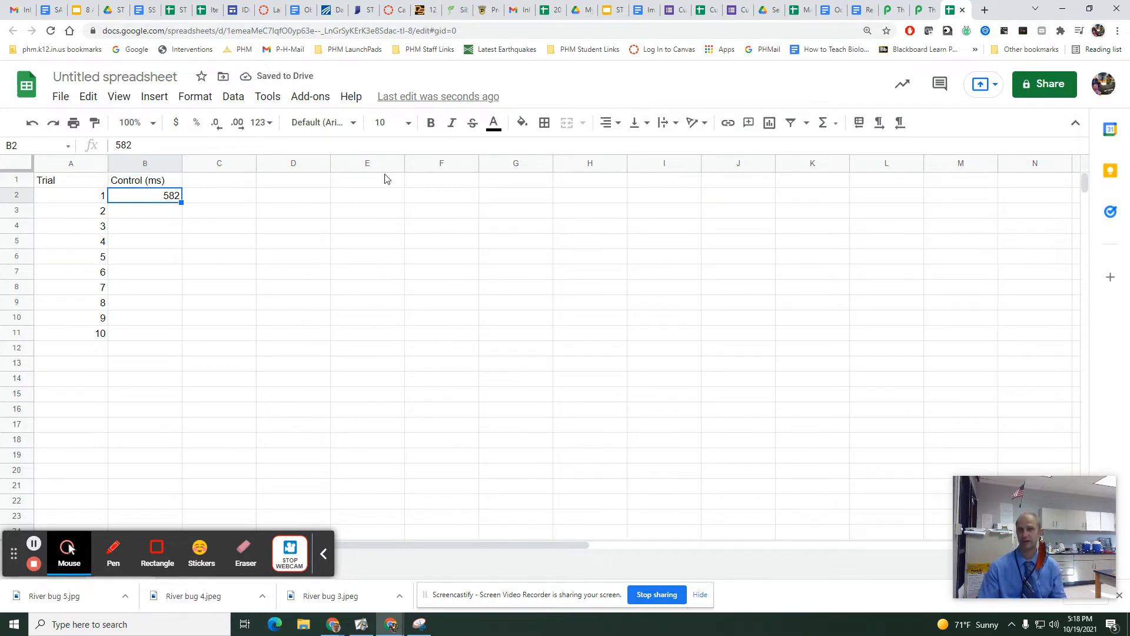
Play a round in the other open JustPark reaction test and record 555 for trial 2 in cell B3 of the spreadsheet.
left_click(913, 15)
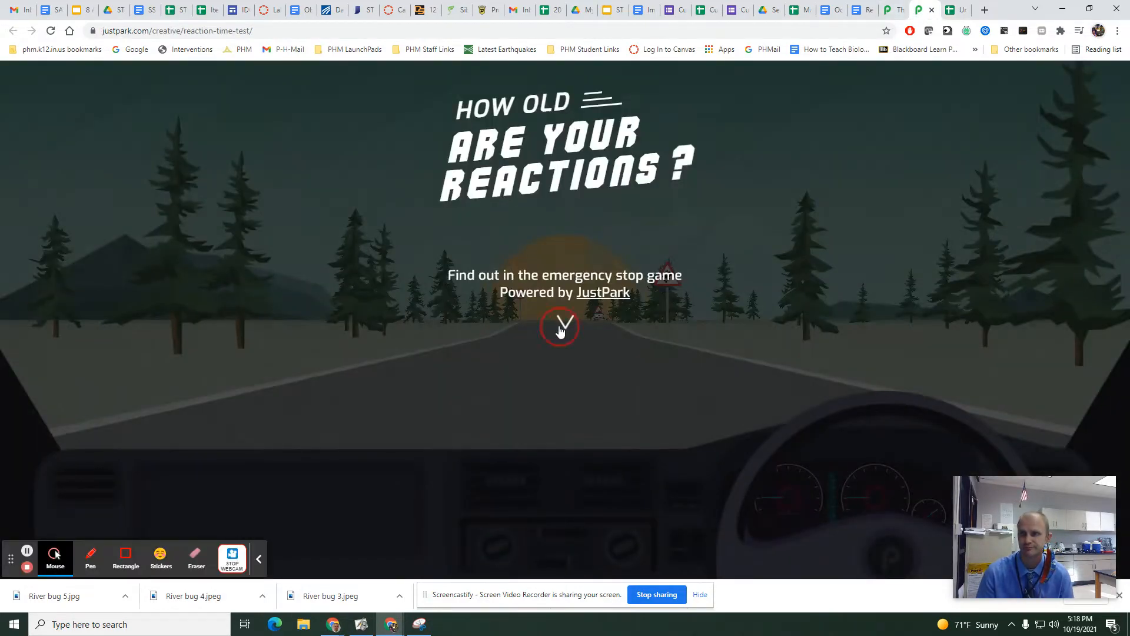
left_click(561, 328)
left_click(559, 342)
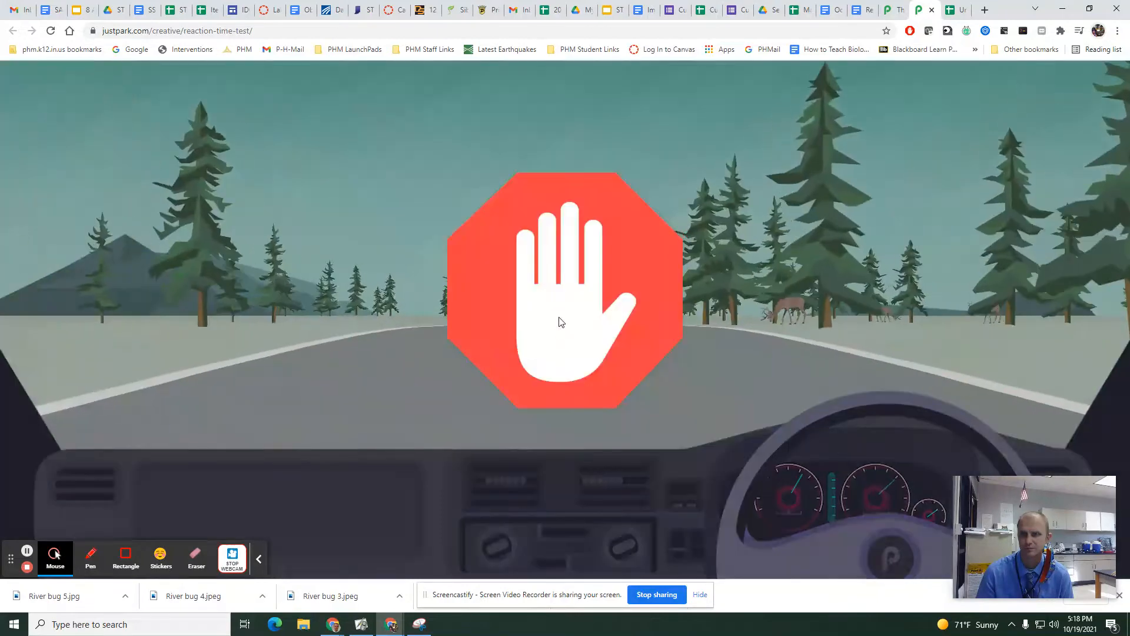
left_click(560, 323)
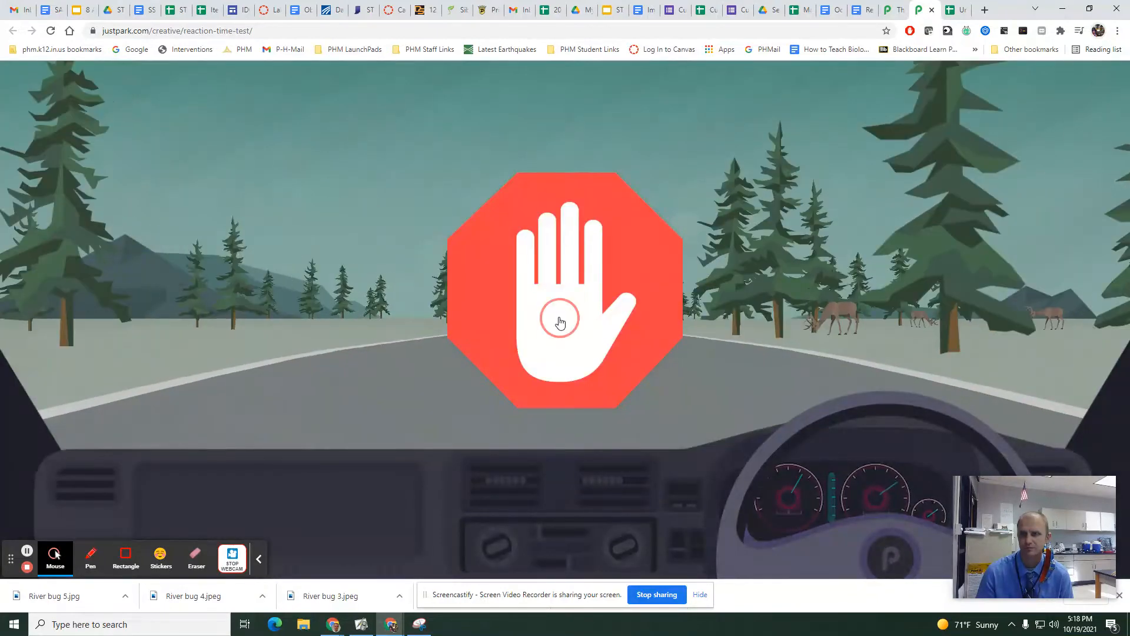
left_click(952, 11)
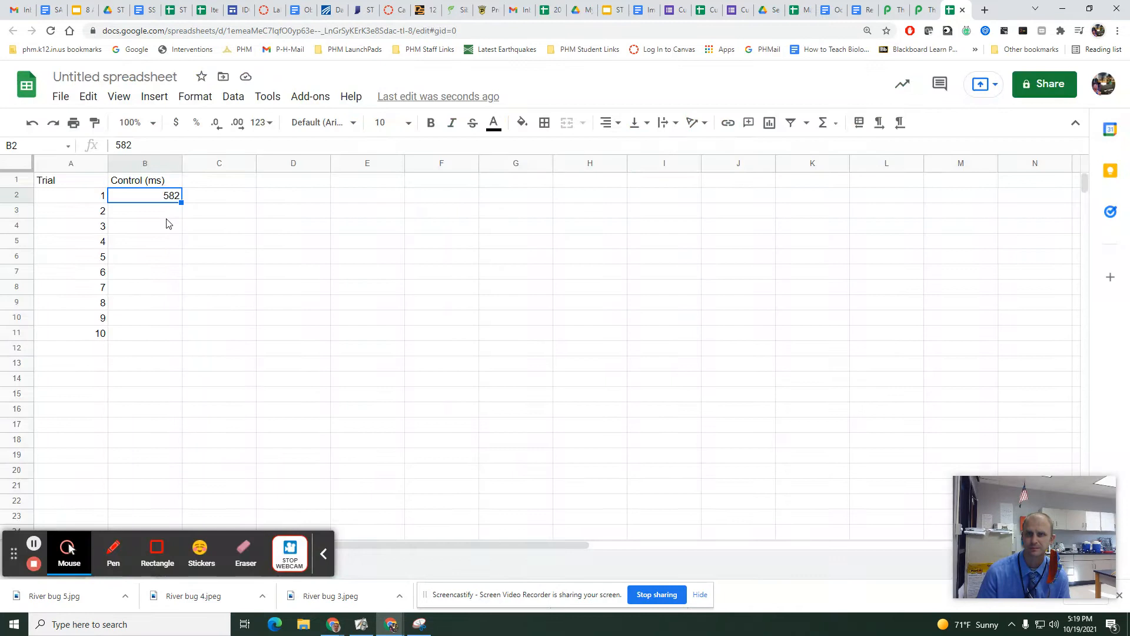
left_click(162, 212)
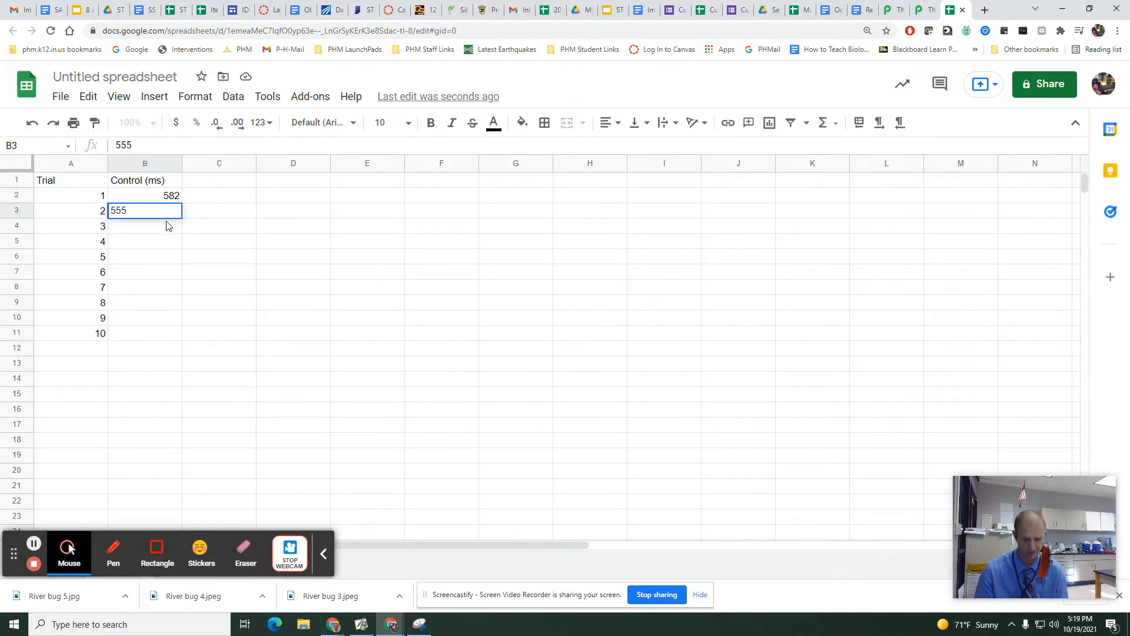
key("Return")
Return to the JustPark reaction test for another round and record 702 for trial 3 in cell B4 of the spreadsheet.
left_click(919, 20)
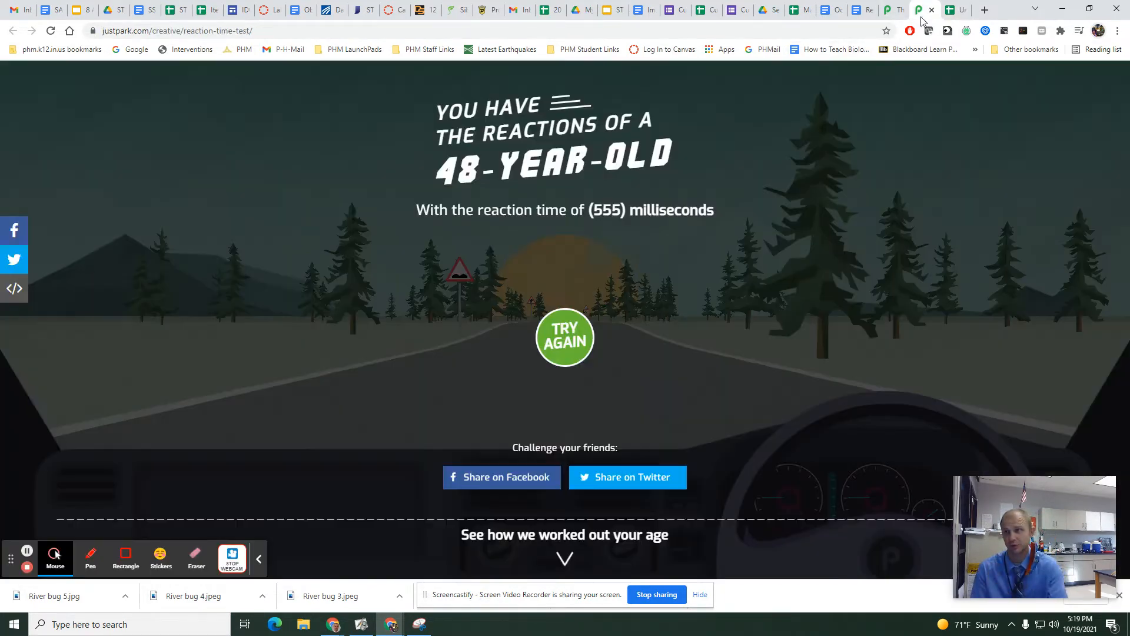
left_click(569, 340)
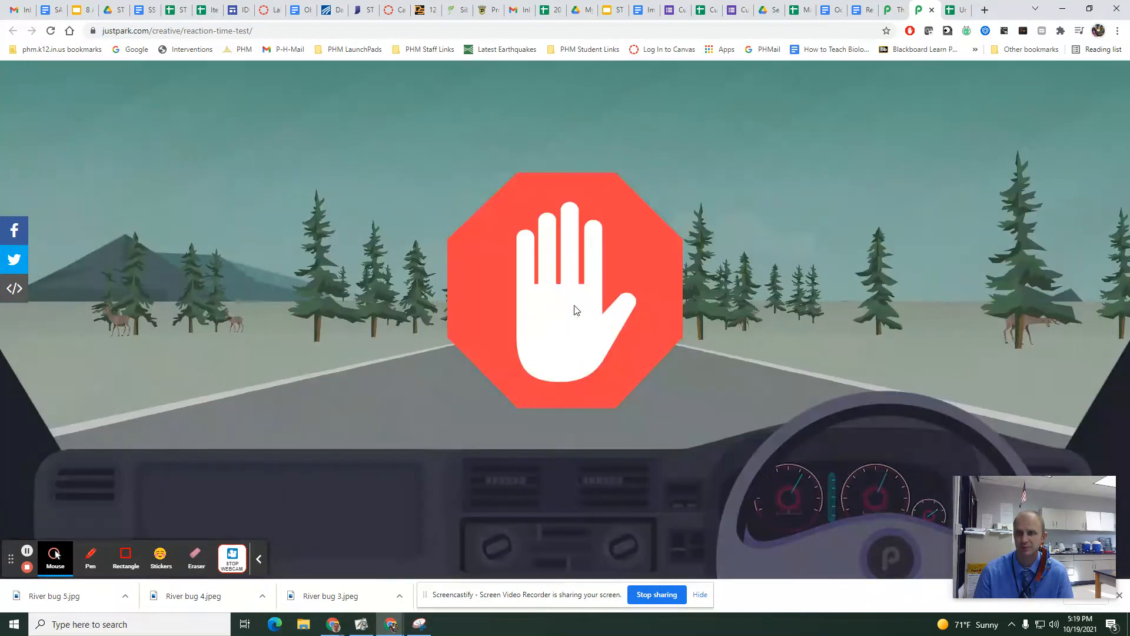
left_click(573, 297)
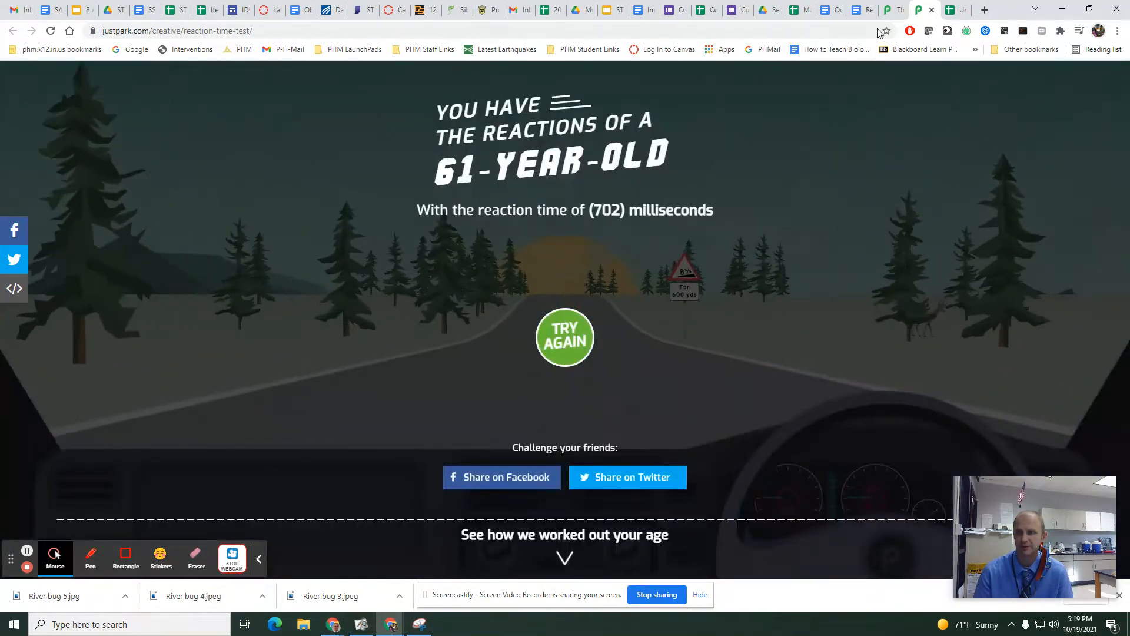
key("ctrl+Tab")
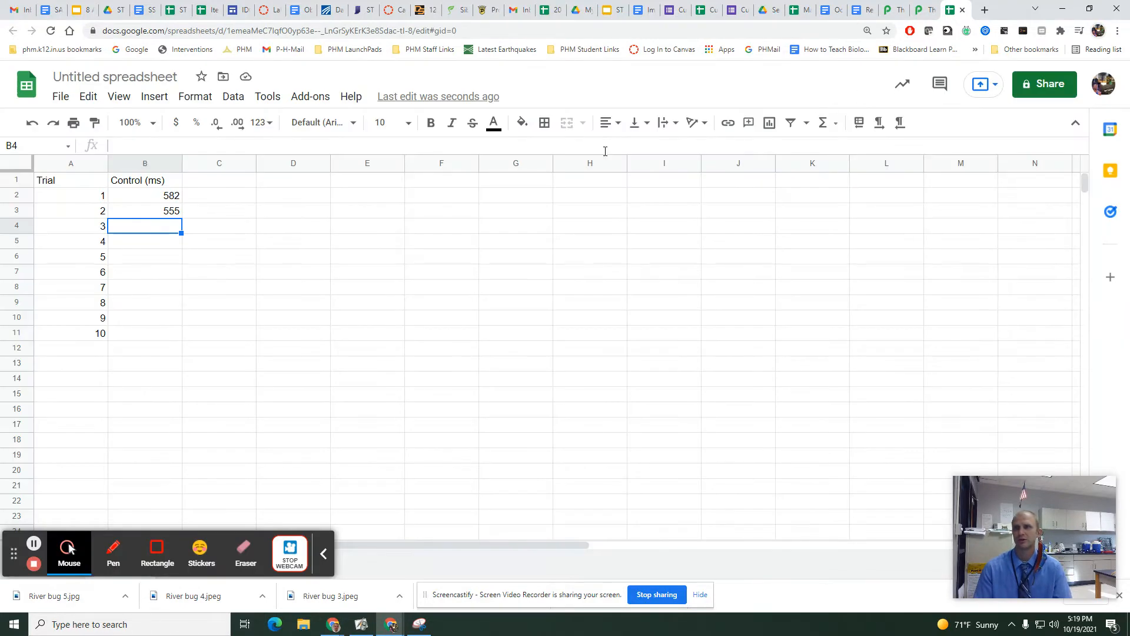
double_click(169, 231)
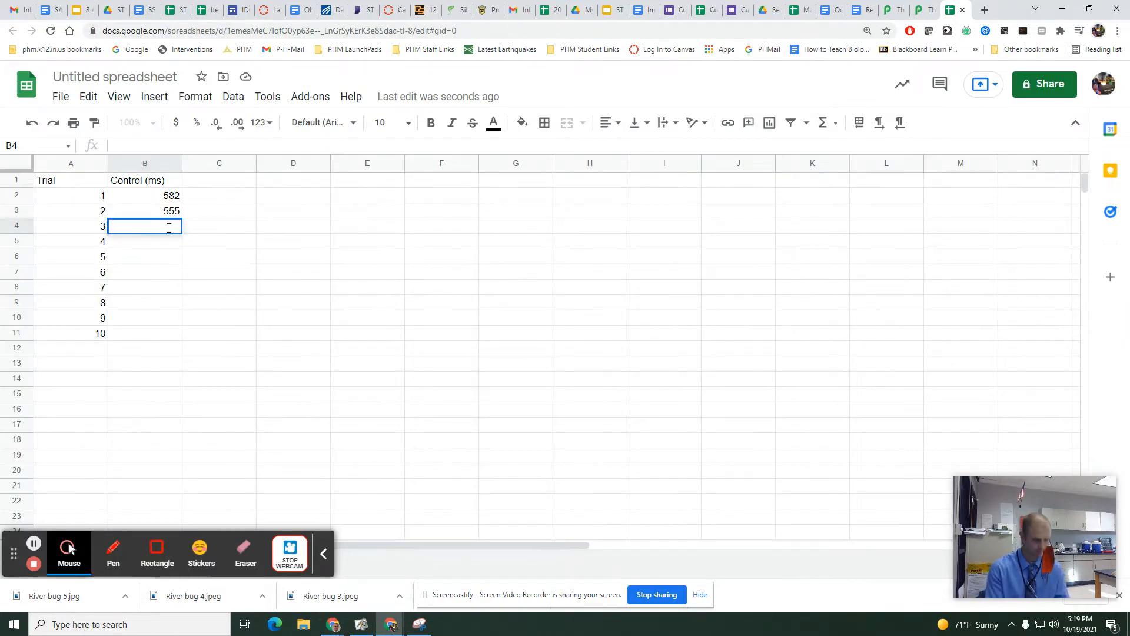
type("702")
key("Return")
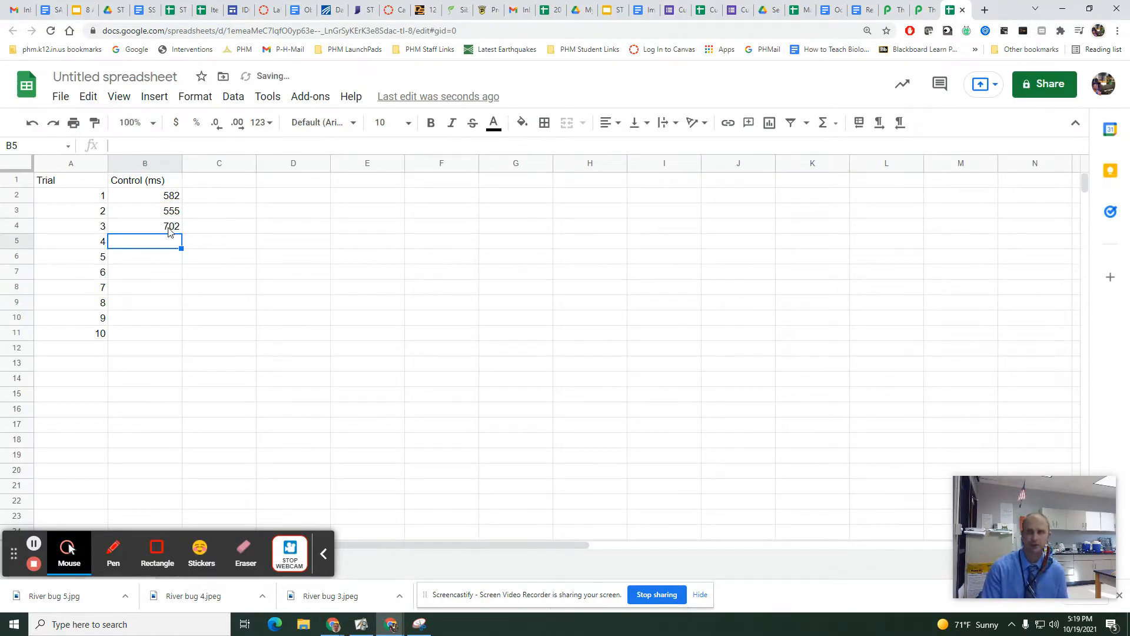
Label cell A12 Average and cell A13 Standard Deviation, and fit column A's width to its contents.
left_click(81, 350)
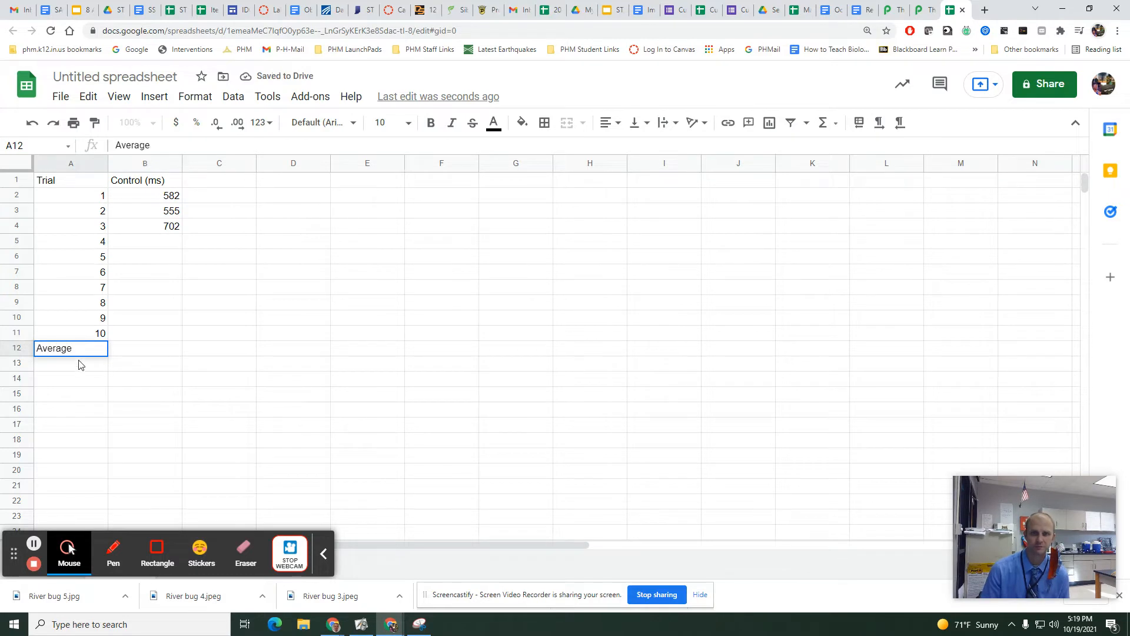
left_click(79, 366)
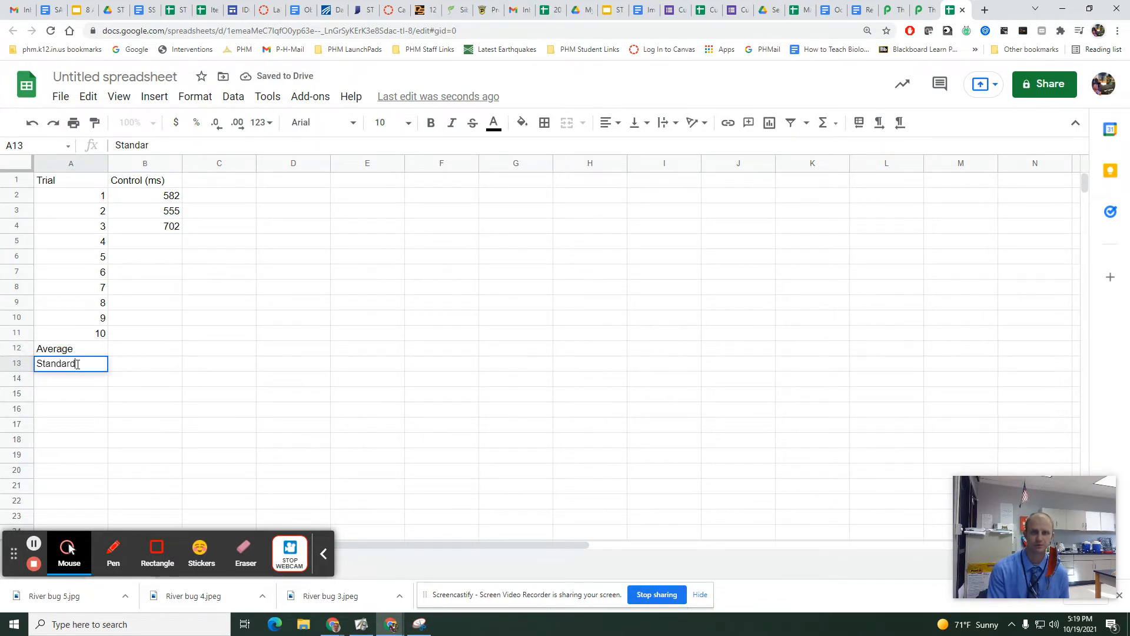
key("Return")
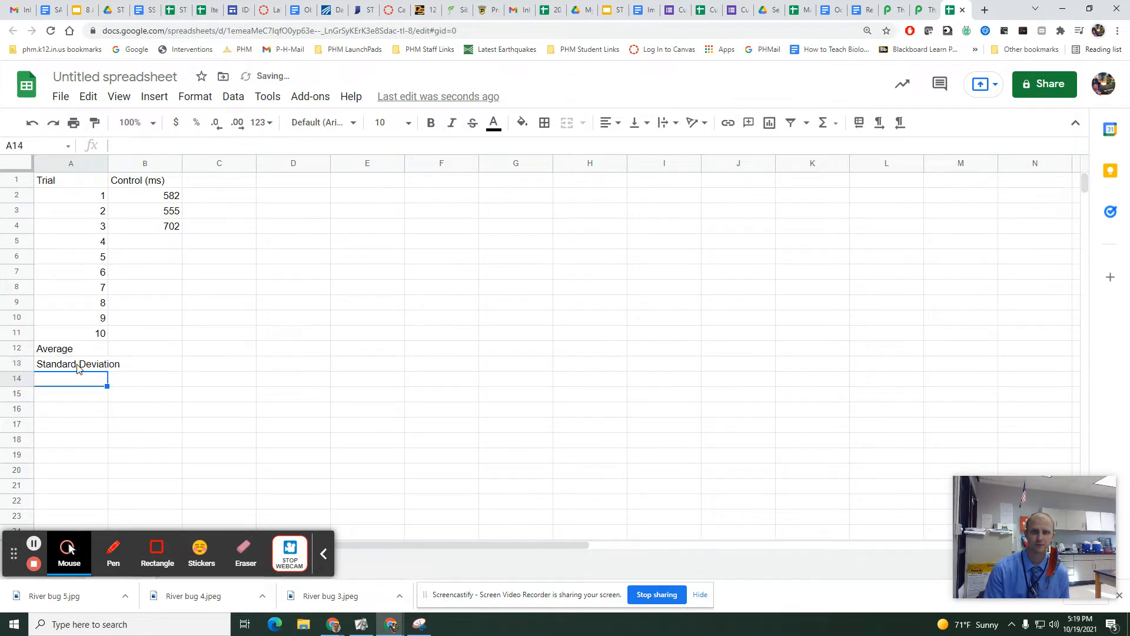
double_click(107, 166)
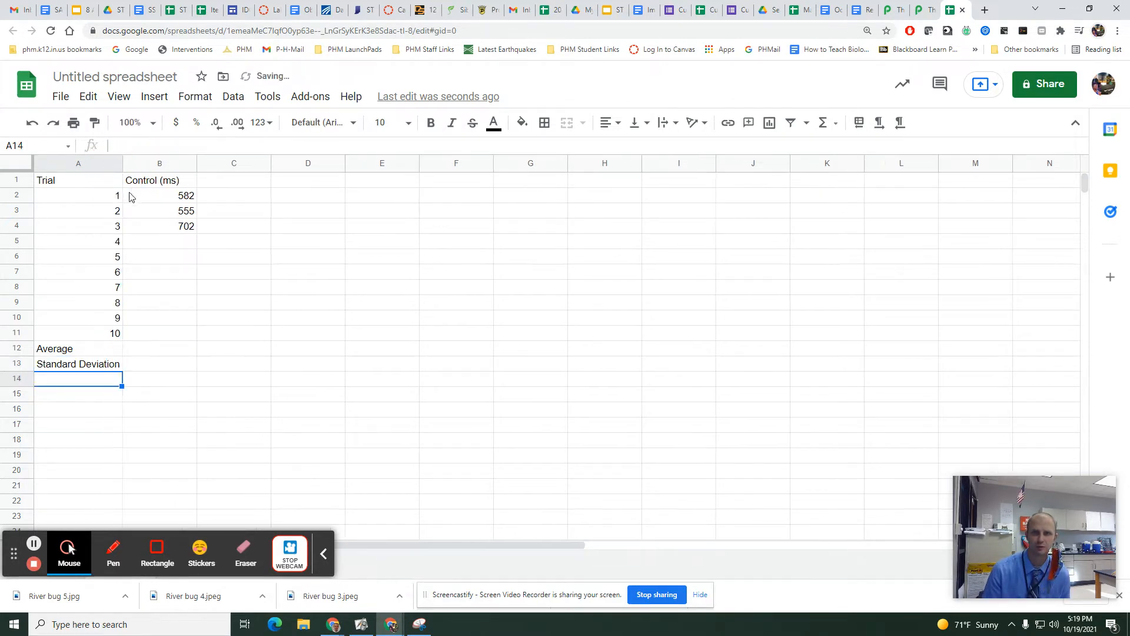
Calculate the average of the control times in cell B12 with the AVERAGE function over B2:B11.
double_click(163, 348)
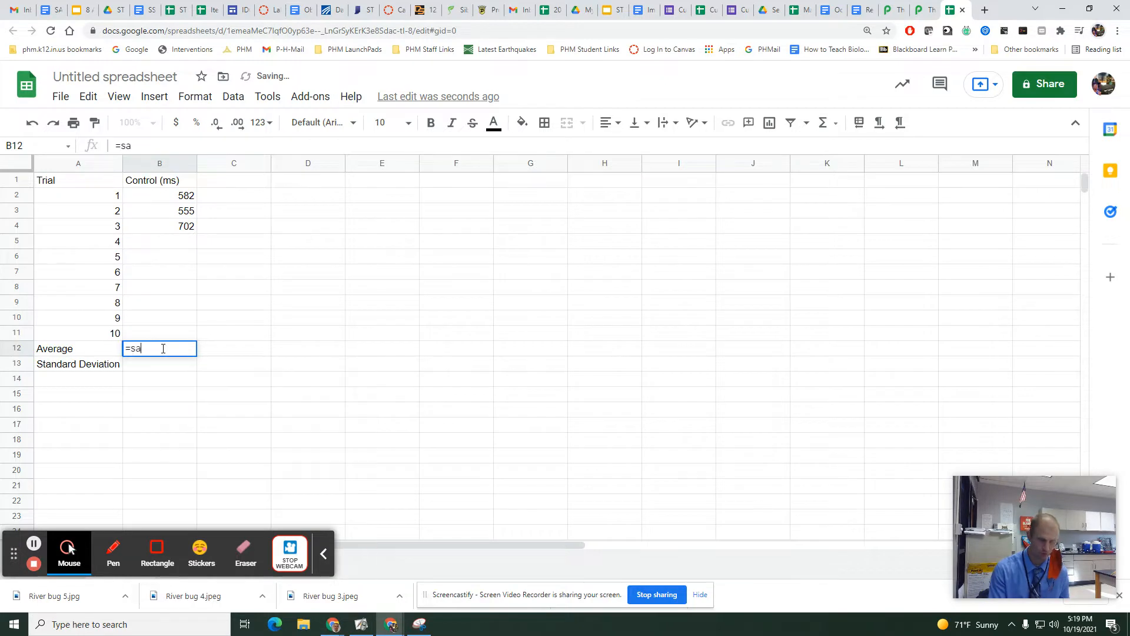
type("=sa")
key("BackSpace")
key("BackSpace")
type("average")
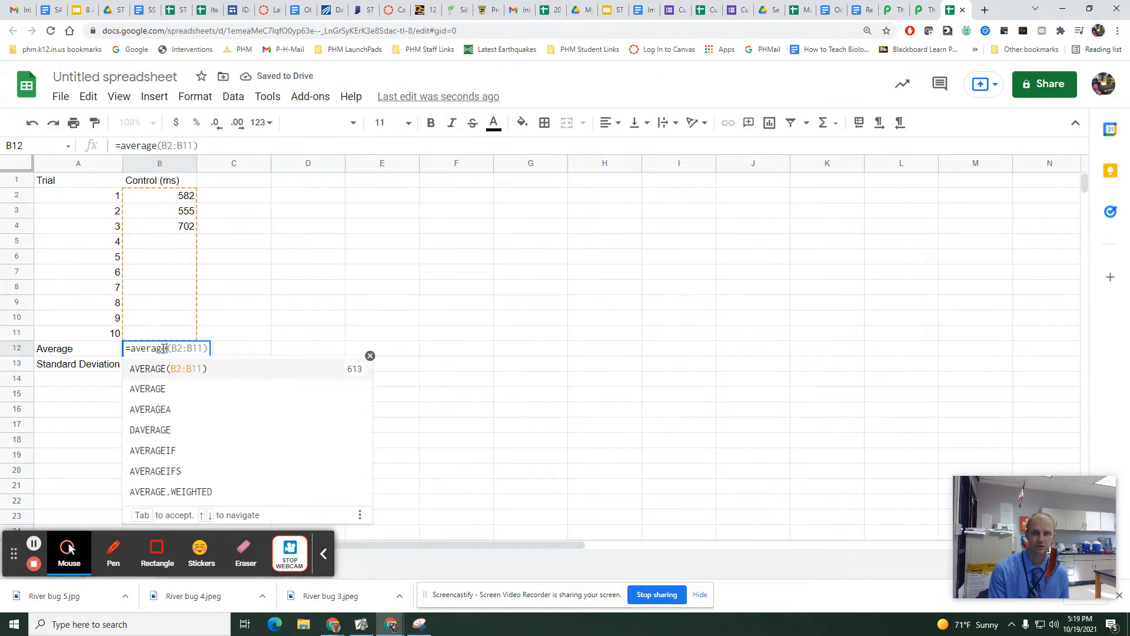
type("(")
left_click_drag(183, 196, 181, 337)
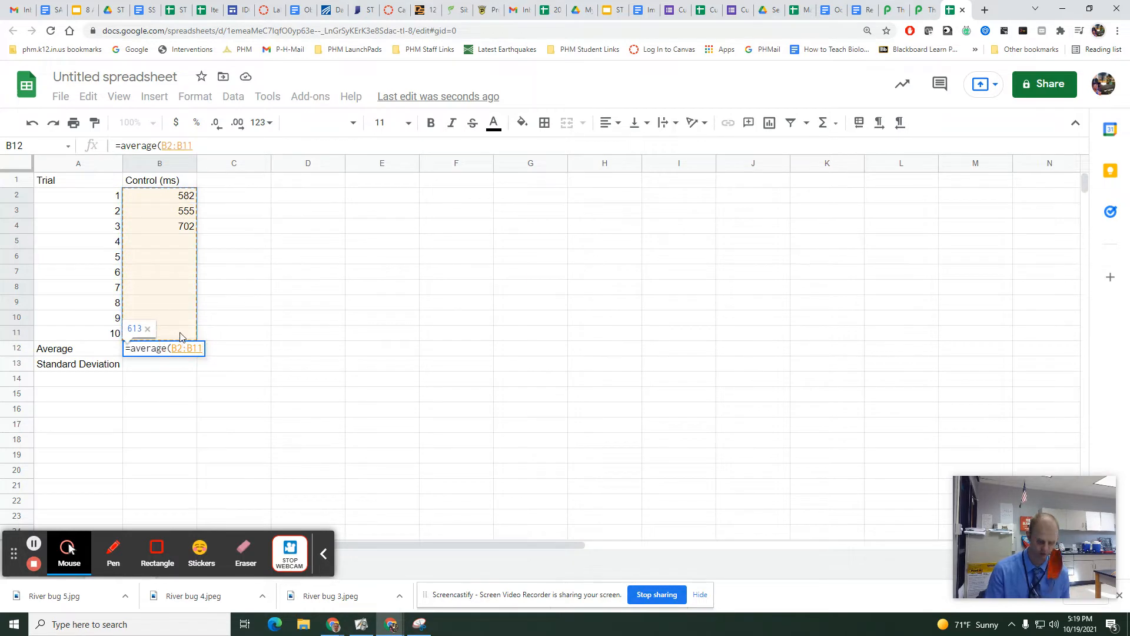
key("Return")
Calculate the standard deviation of the control times in cell B13 with the STDEV function over B2:B11.
double_click(172, 368)
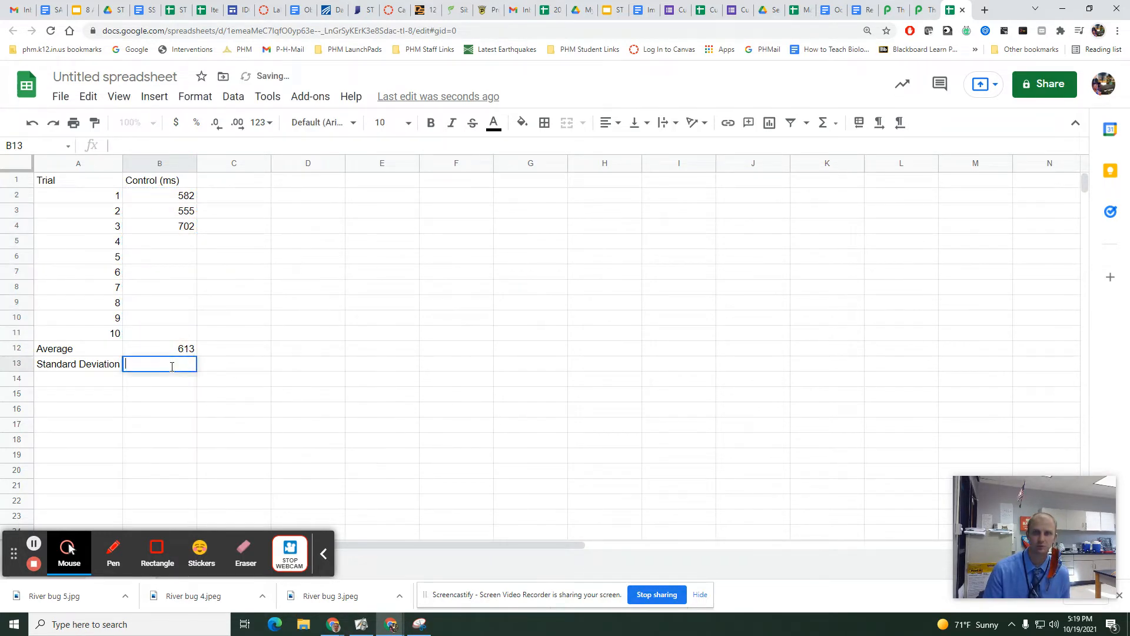
type("=stdev")
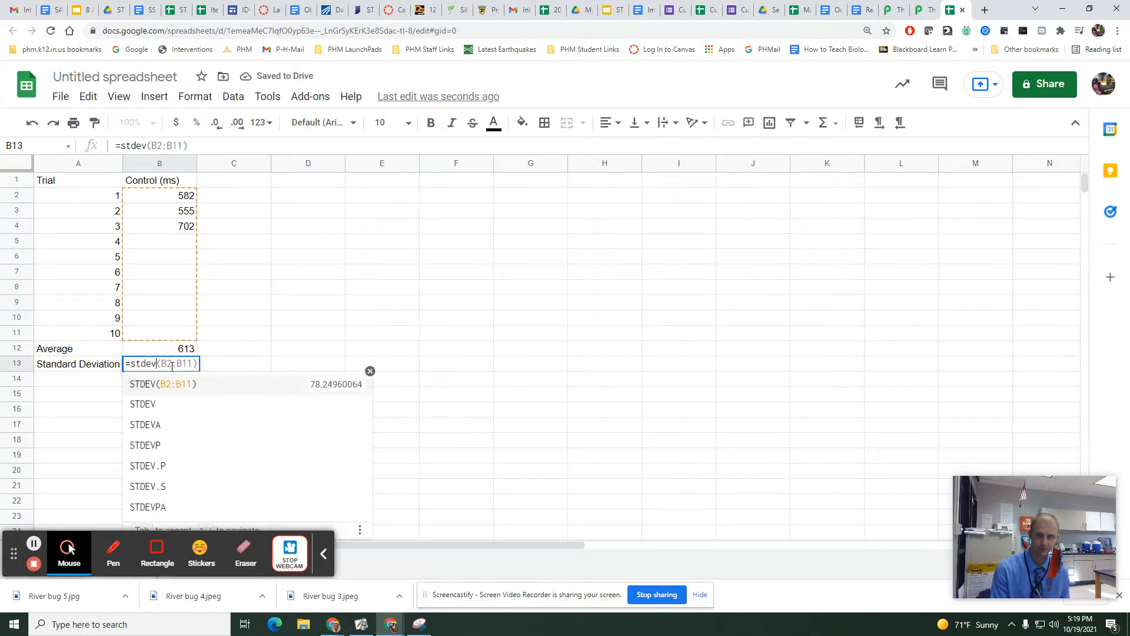
type("(")
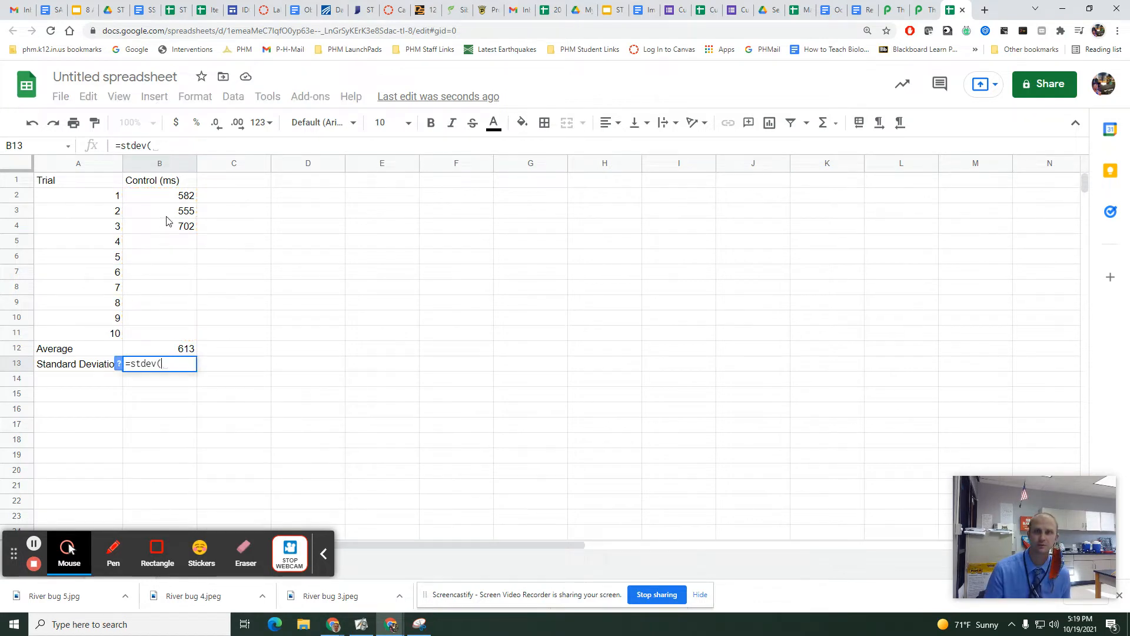
left_click_drag(165, 196, 173, 334)
key("Return")
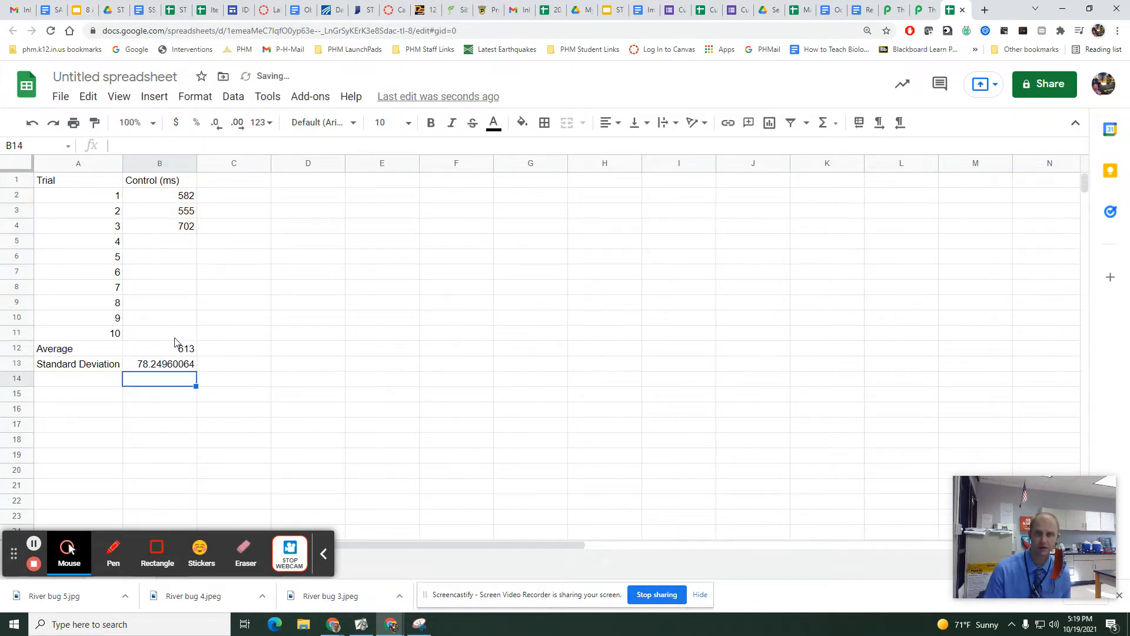
Reduce the control standard deviation in cell B13 to one decimal place.
left_click(179, 369)
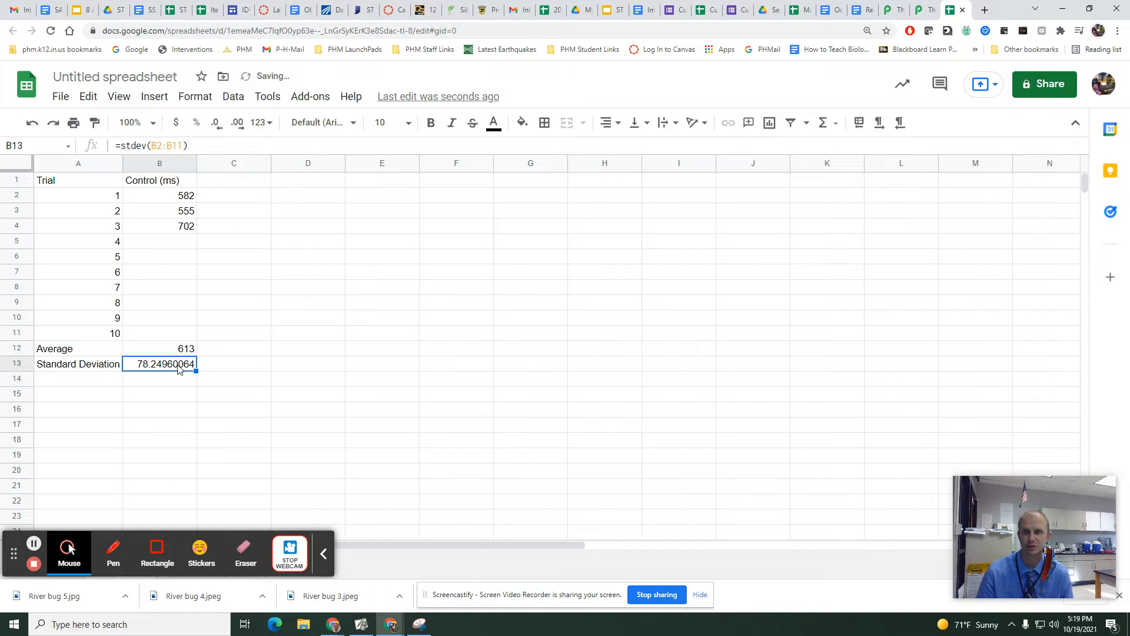
left_click(214, 127)
left_click(215, 128)
left_click(216, 128)
left_click(218, 130)
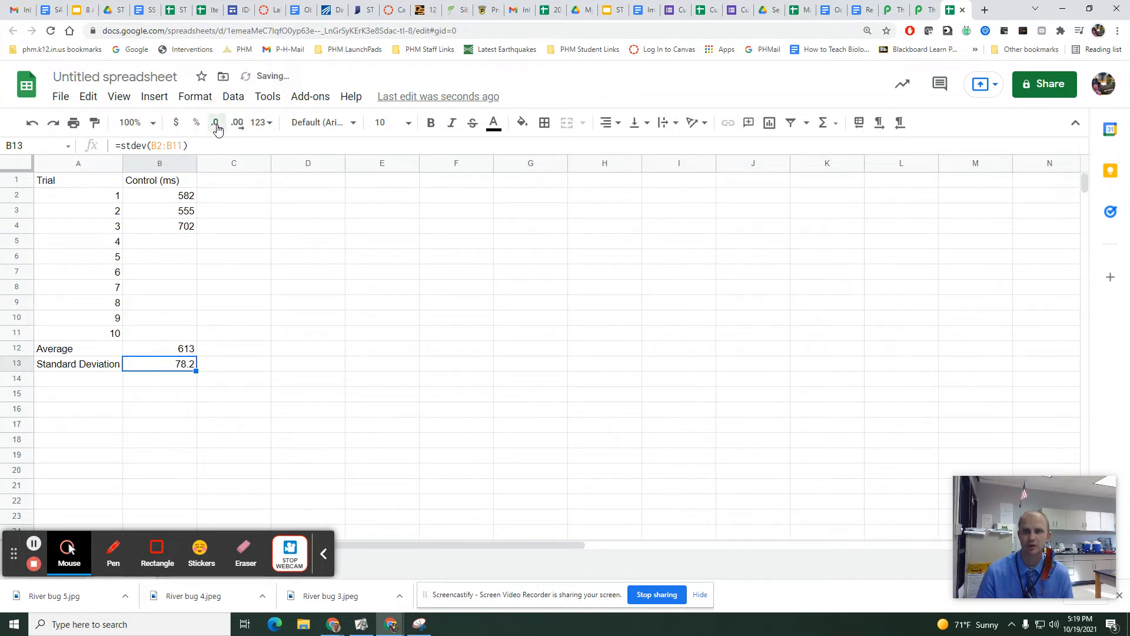
Label cell C1 With the phone, and record 971 from a new JustPark reaction test round for trial 1 in cell C2.
left_click(218, 187)
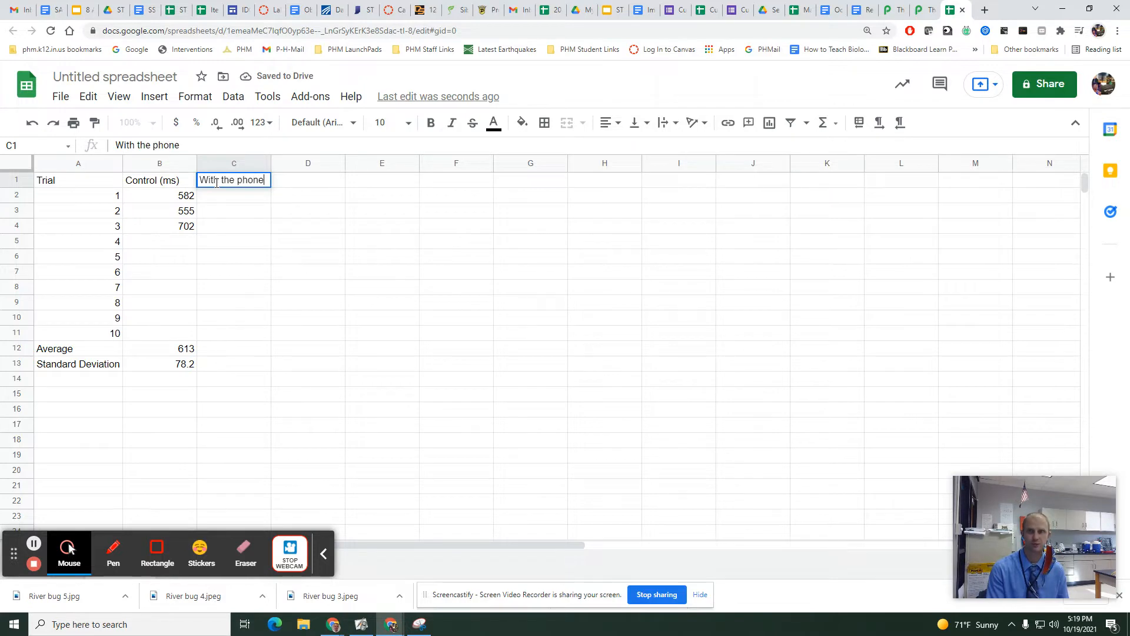
key("Return")
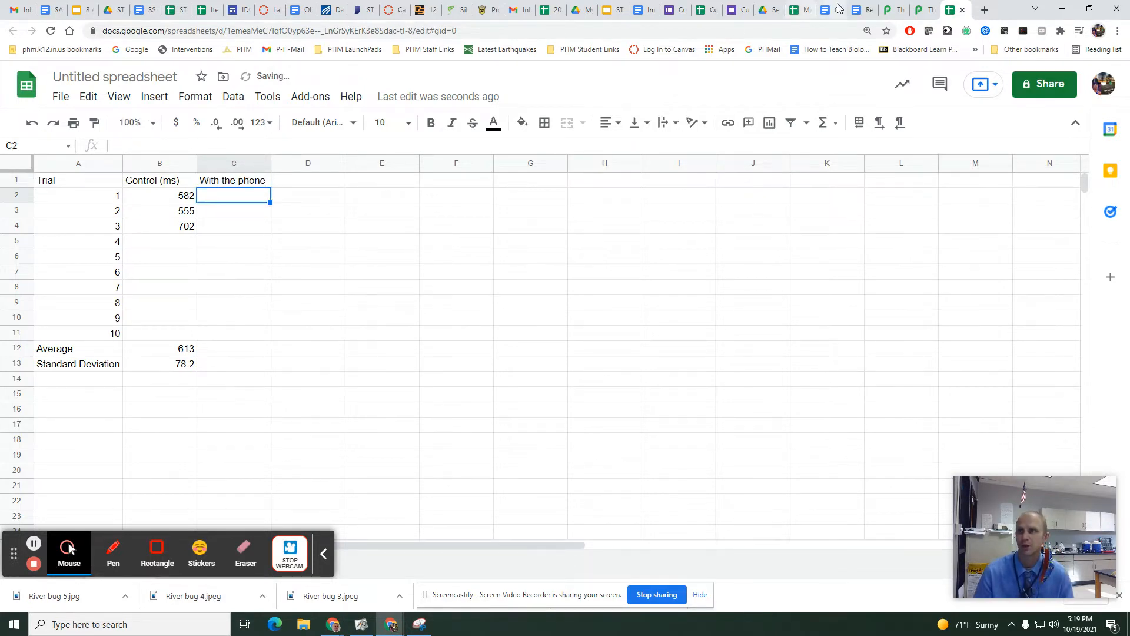
left_click(918, 11)
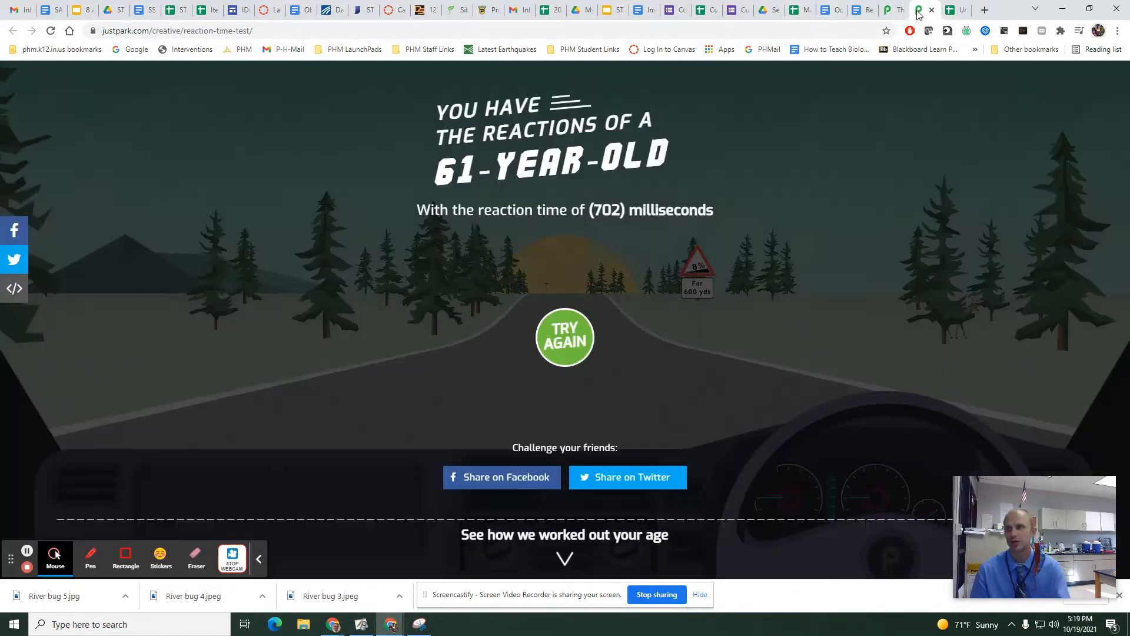
left_click(550, 338)
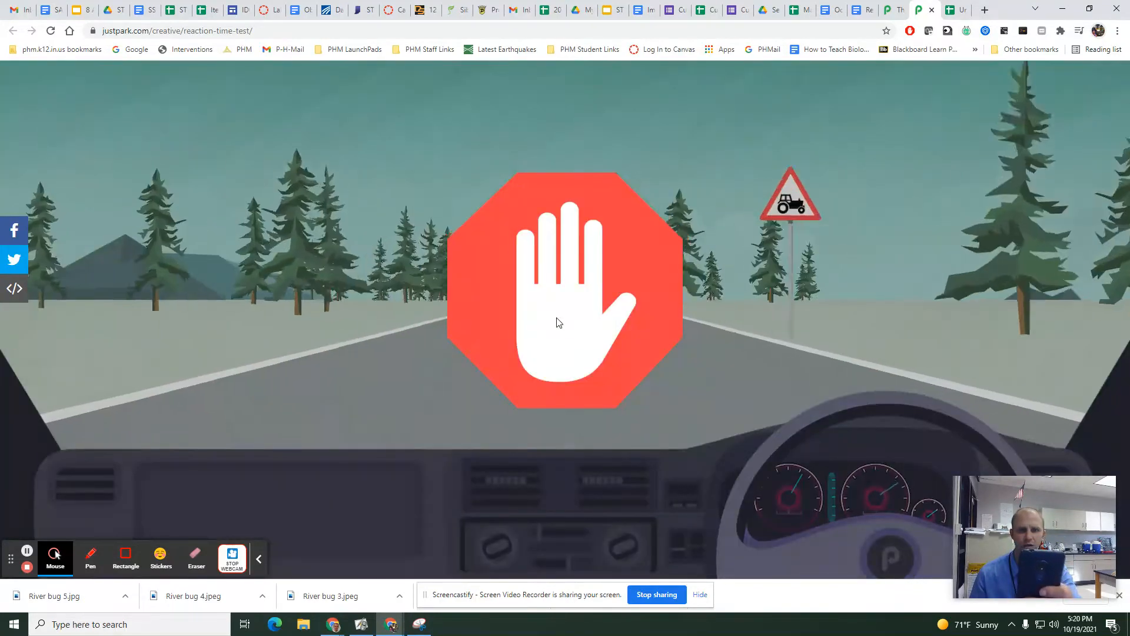
left_click(559, 322)
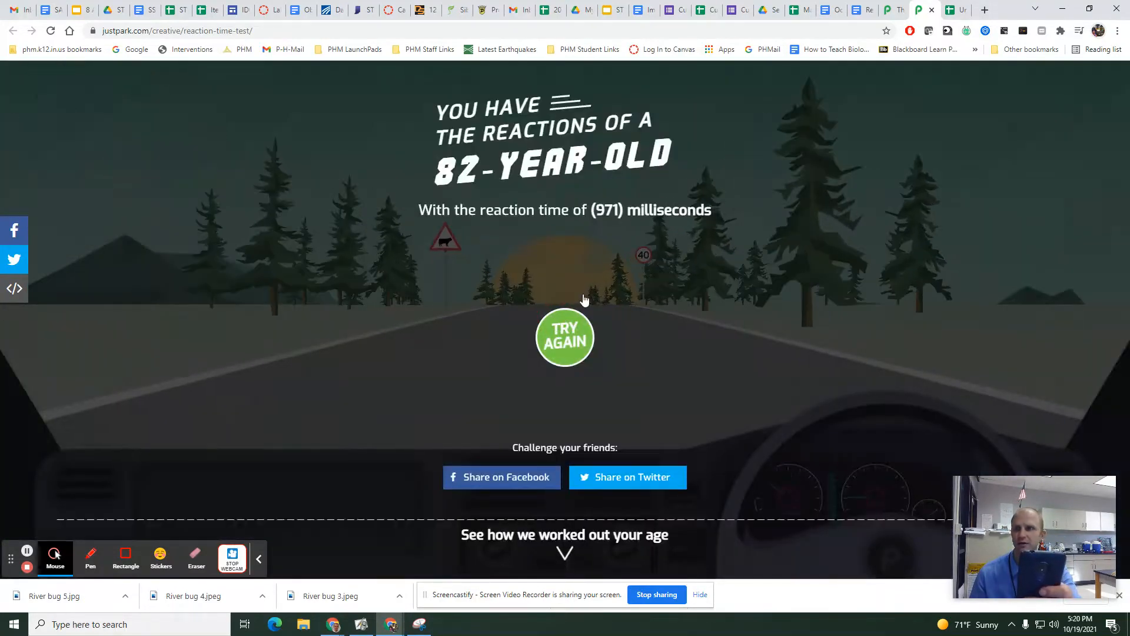
left_click(953, 12)
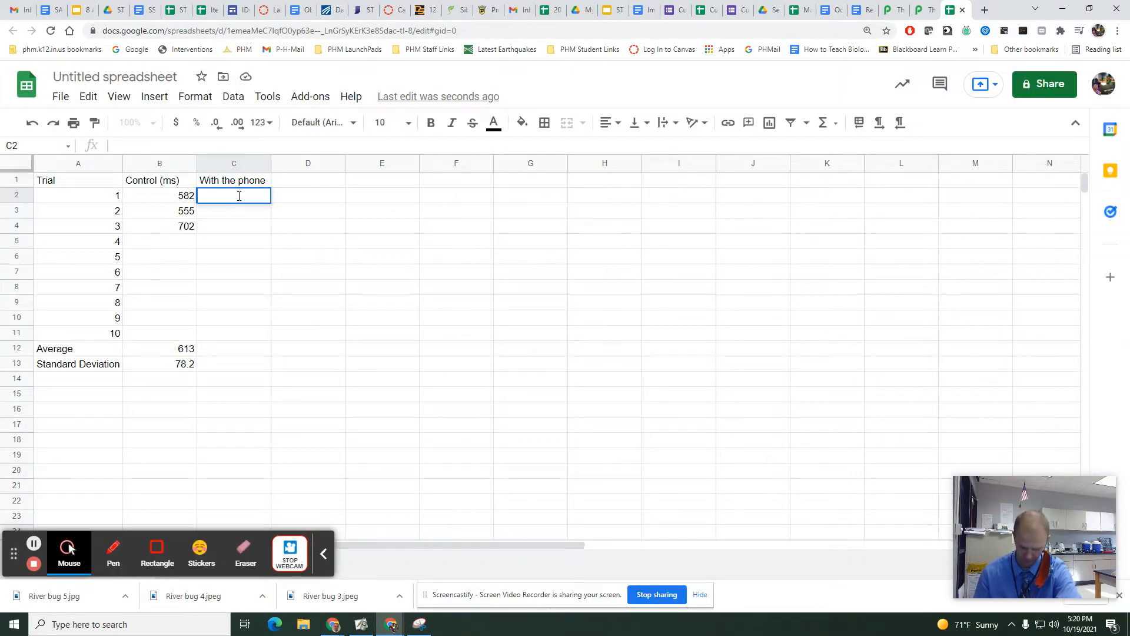
Play another round of the JustPark reaction test and record 731 for trial 2 with the phone in cell C3.
left_click(916, 10)
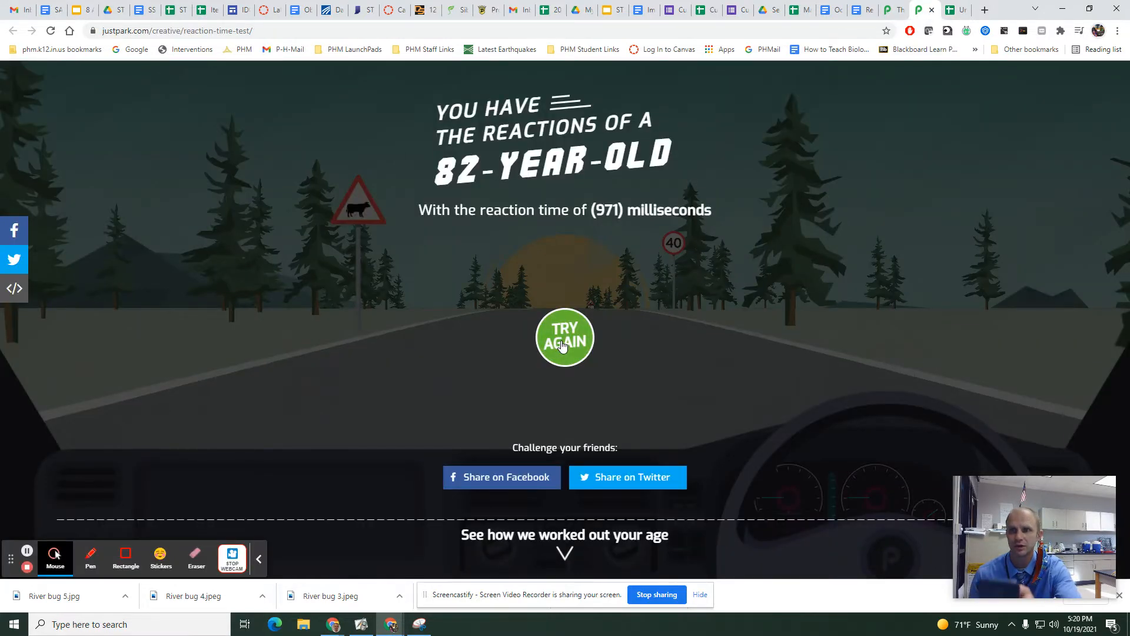
left_click(562, 345)
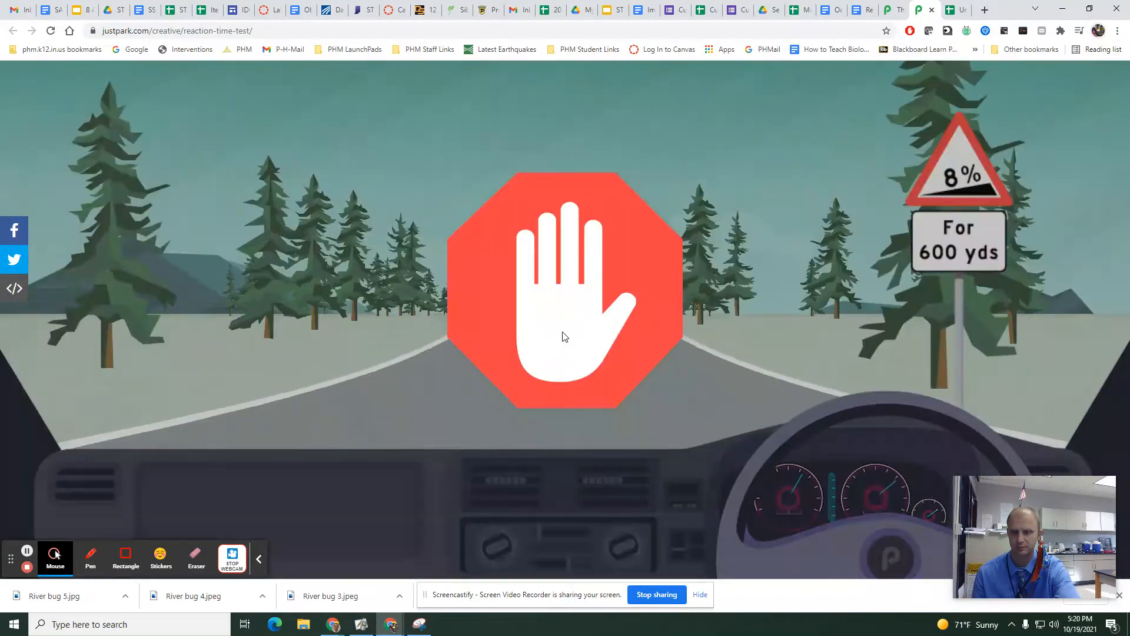
left_click(564, 337)
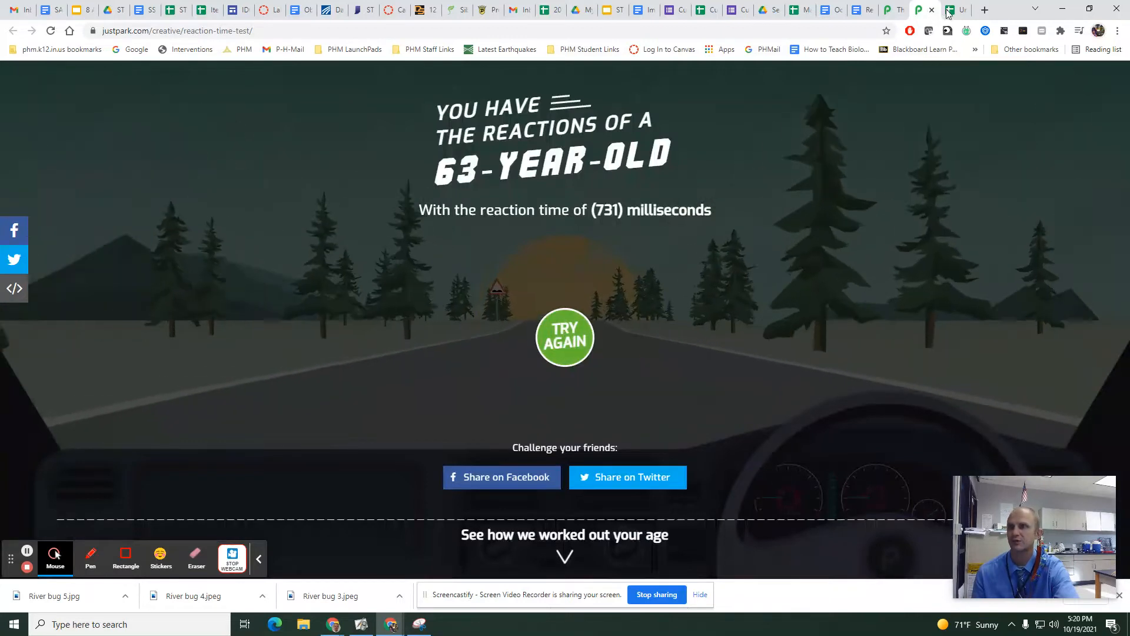
left_click(948, 12)
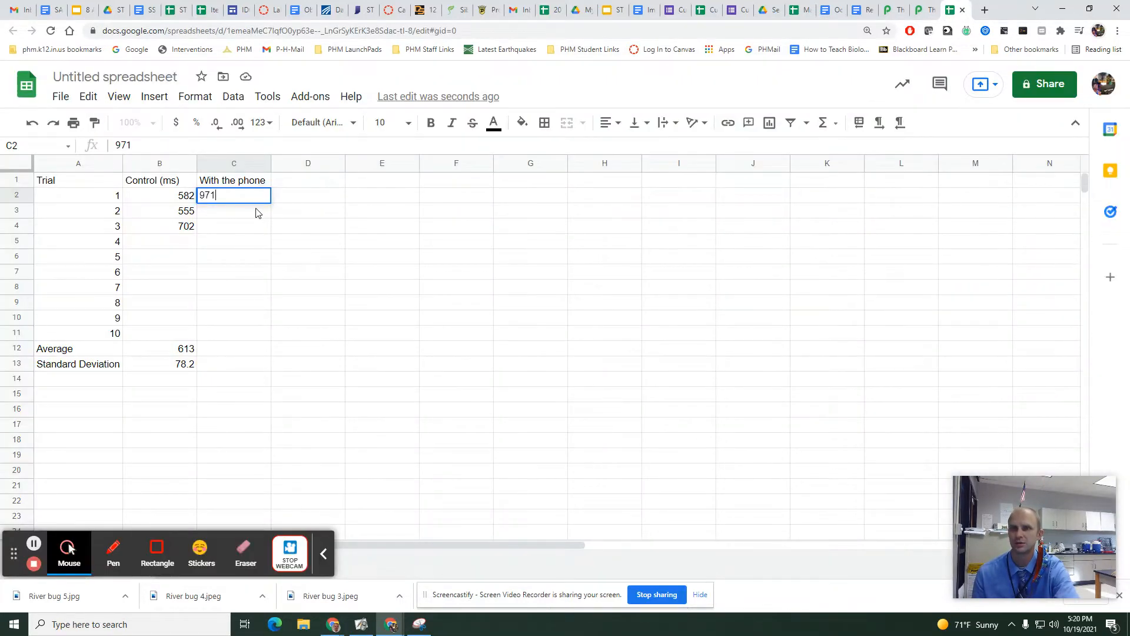
double_click(257, 210)
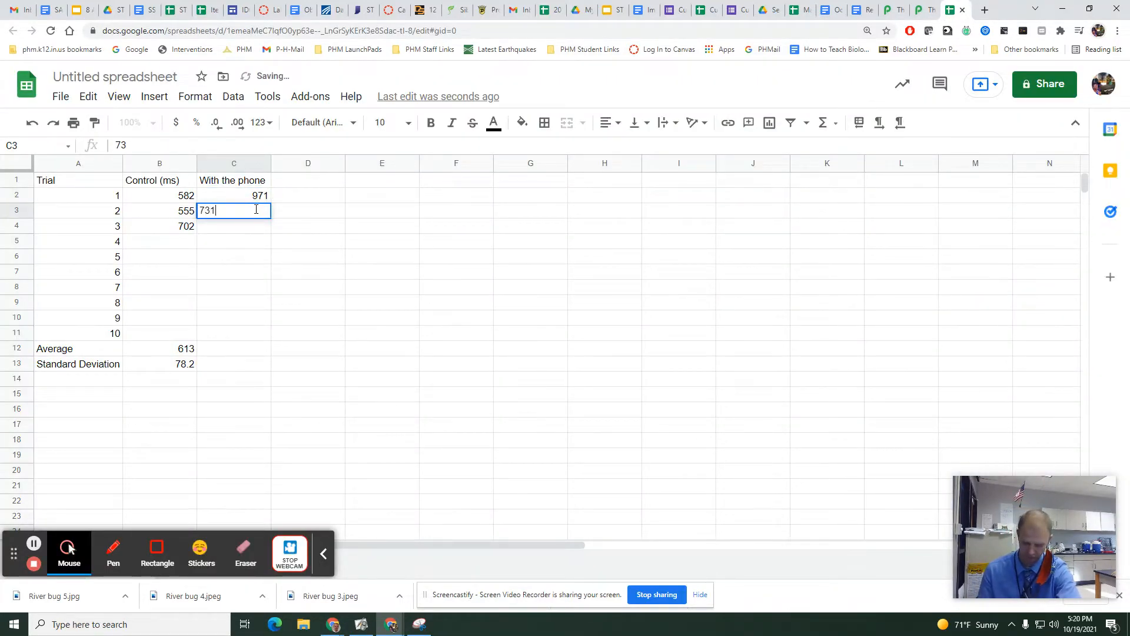
left_click(256, 240)
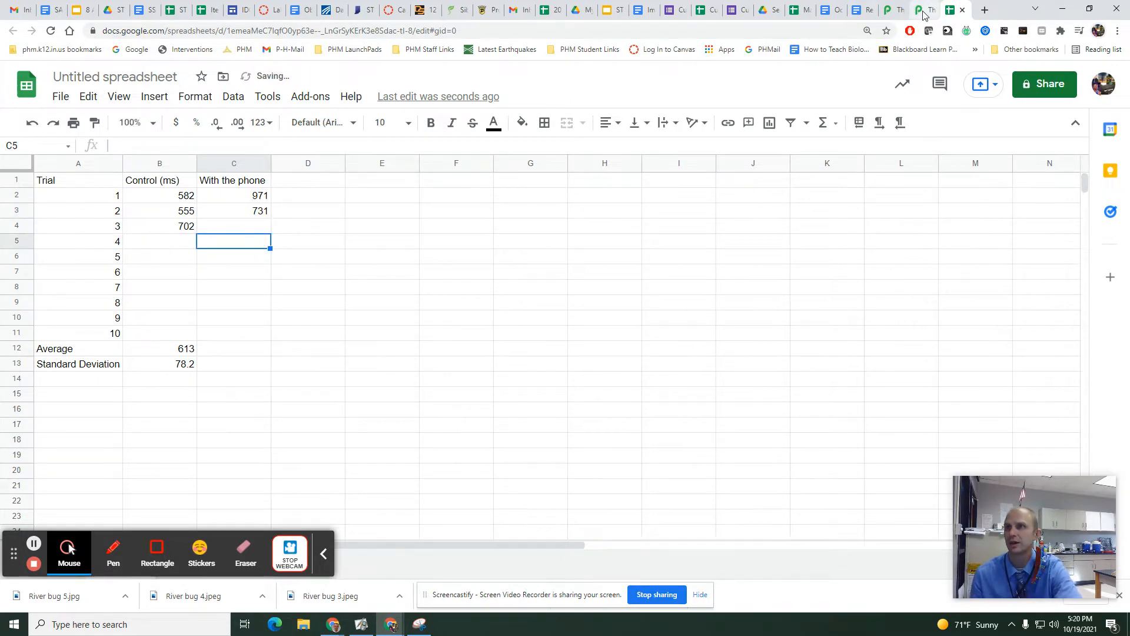
Go back to the JustPark reaction test for a third phone round and record 1379 for trial 3 in cell C4.
left_click(925, 12)
left_click(548, 352)
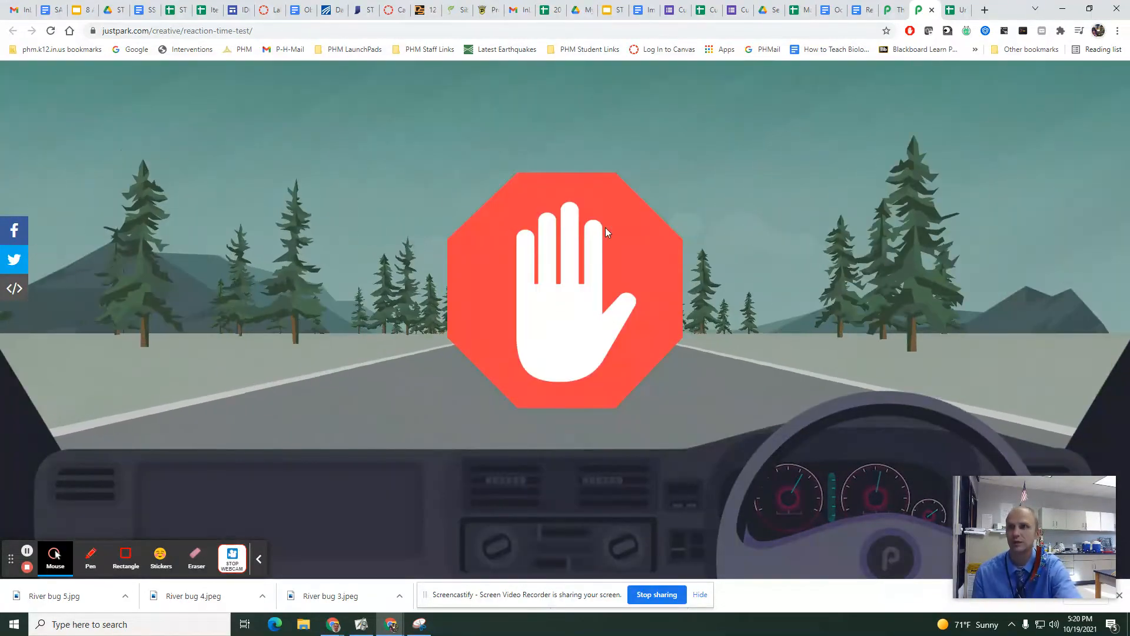
left_click(607, 232)
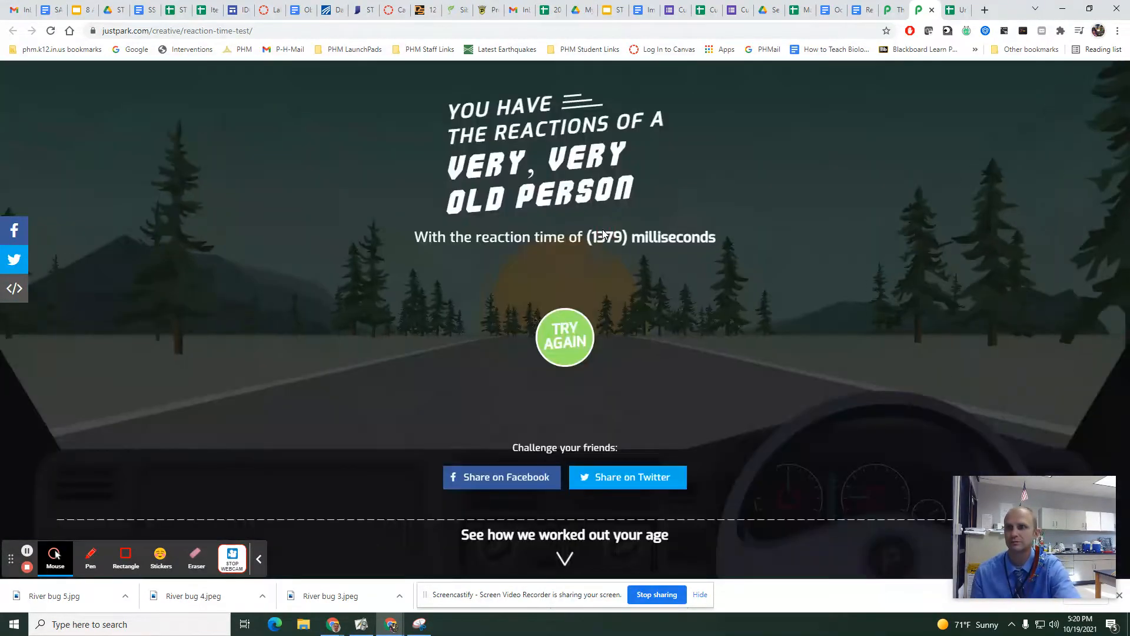
left_click(951, 11)
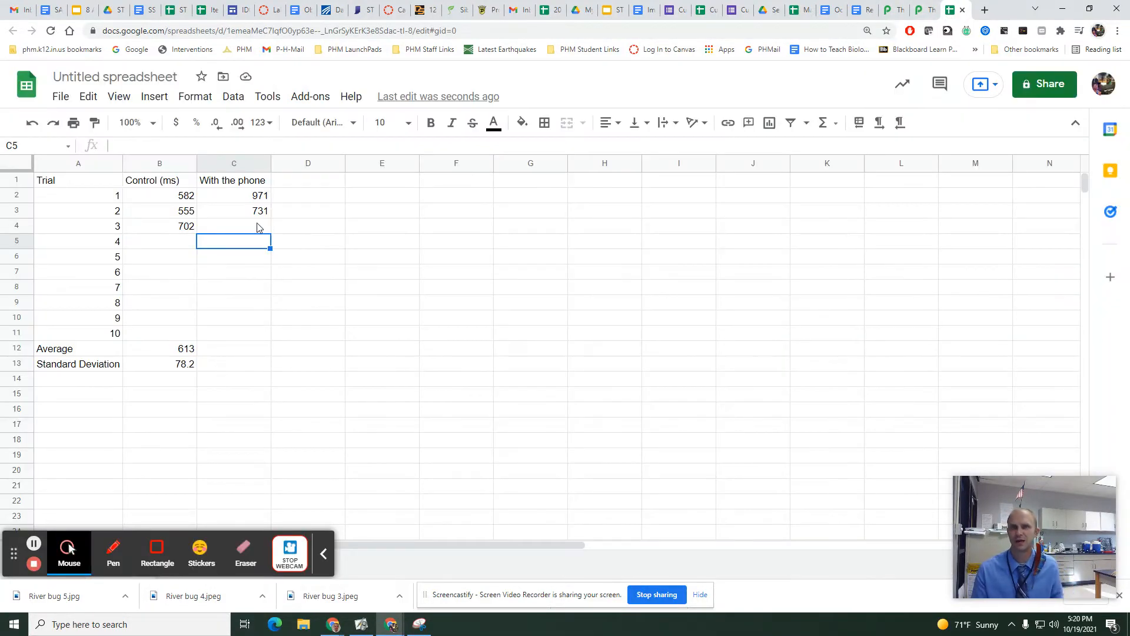
double_click(257, 226)
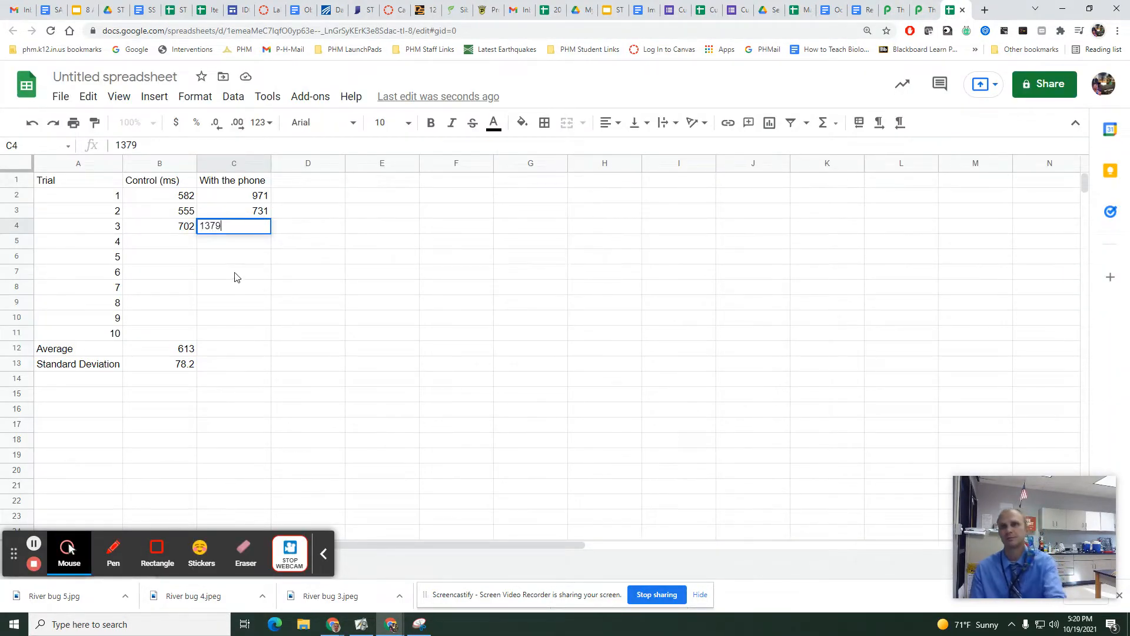
left_click(251, 245)
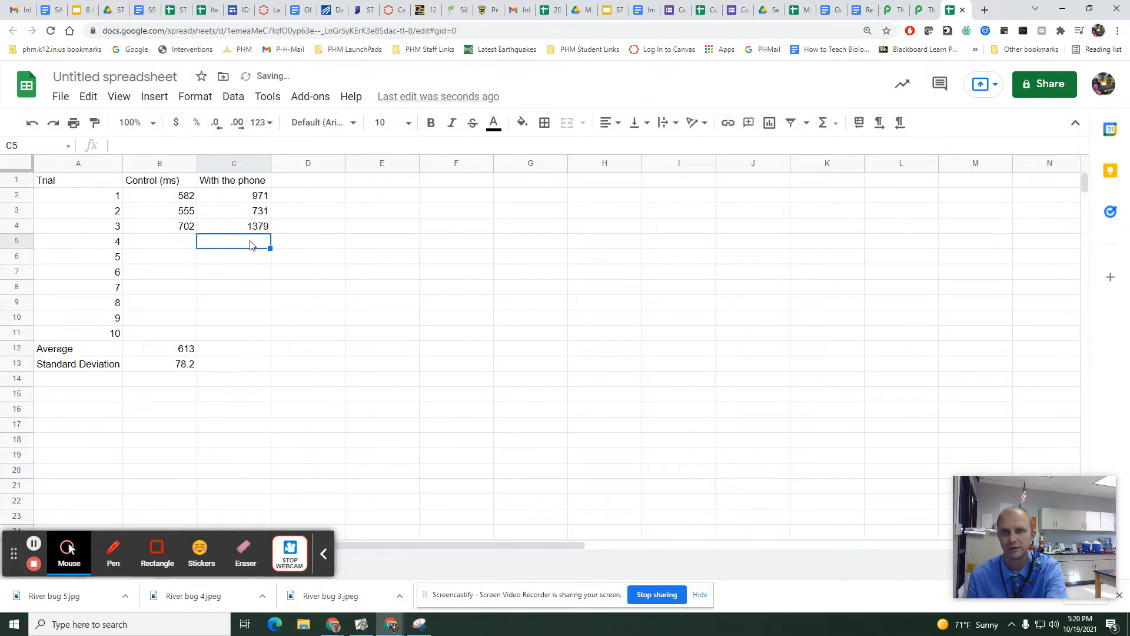
Calculate the average of the with-phone times in cell C12 with the AVERAGE function over C2:C11.
left_click(235, 353)
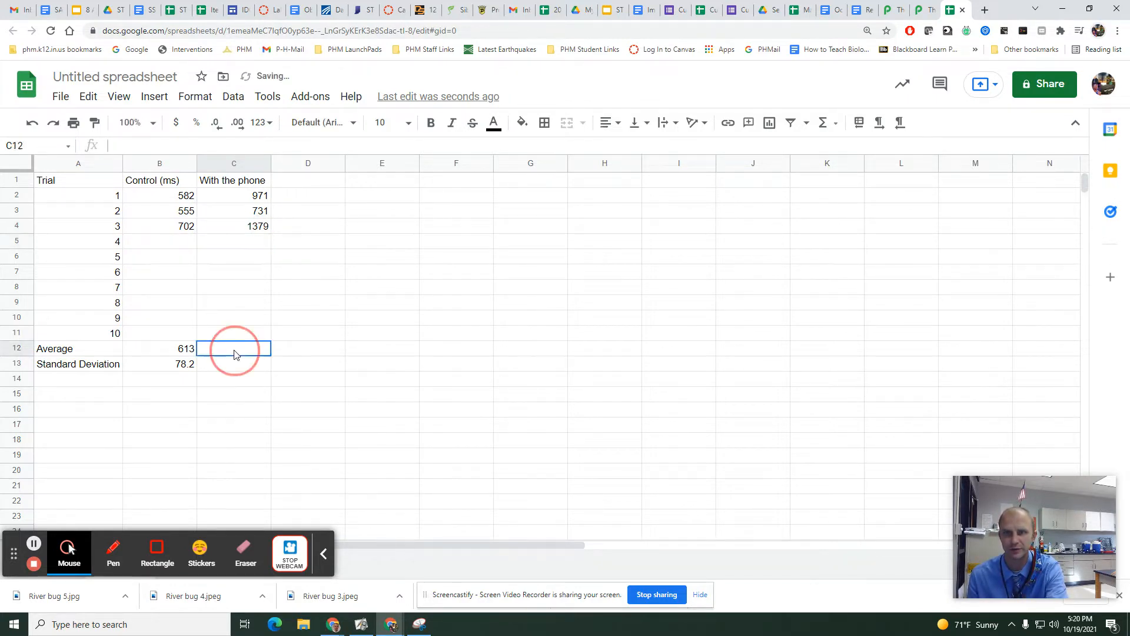
type("=averae")
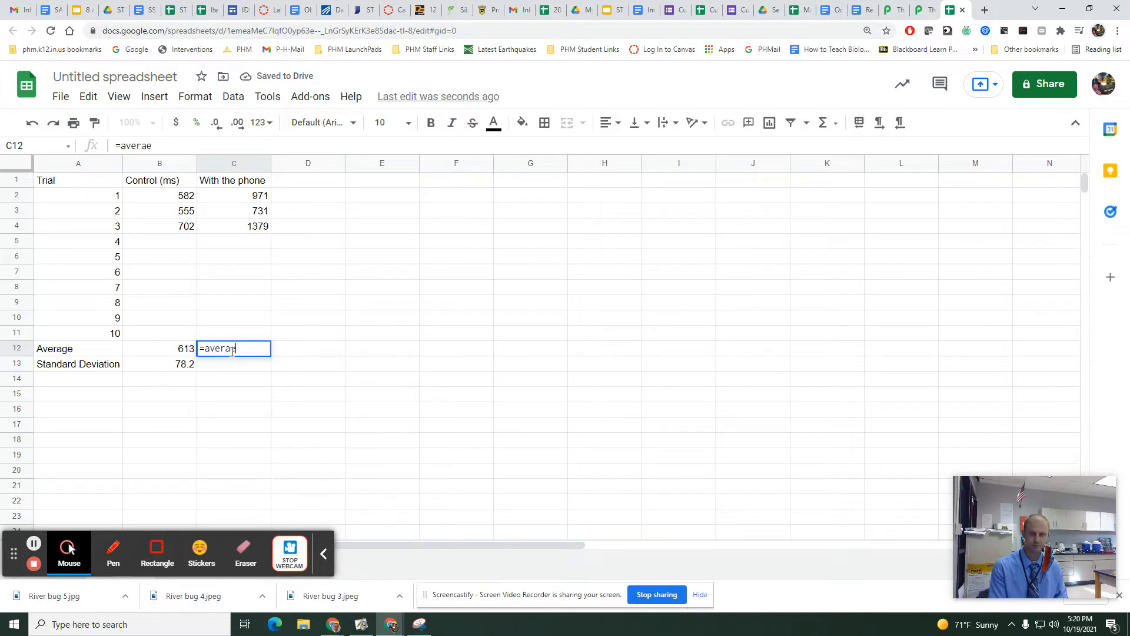
key("BackSpace")
type("ge(")
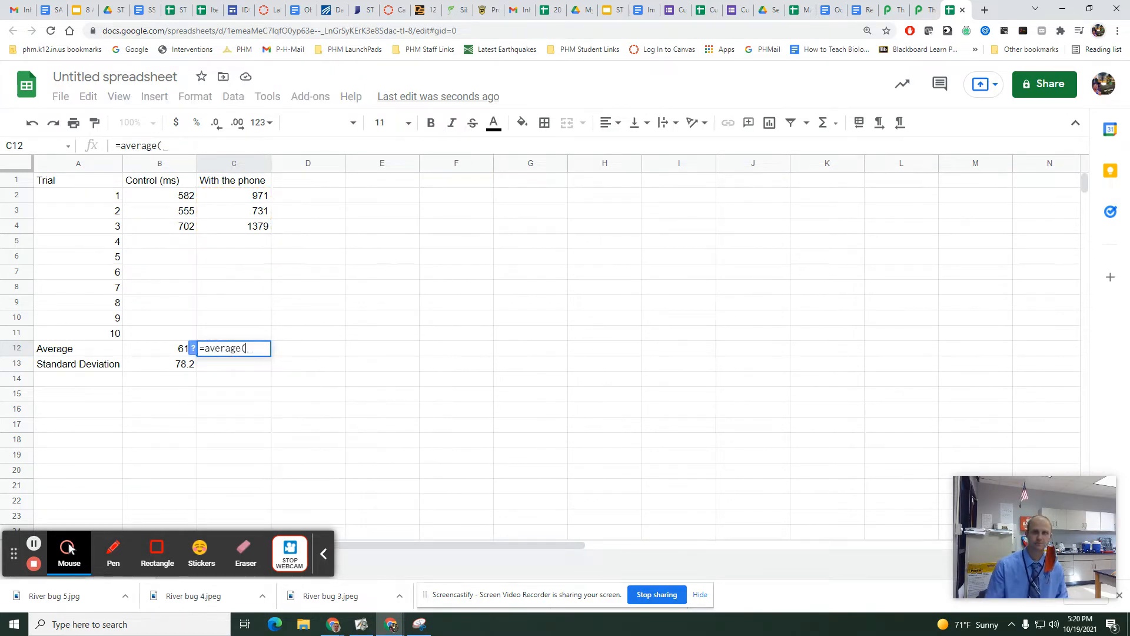
left_click_drag(230, 195, 224, 332)
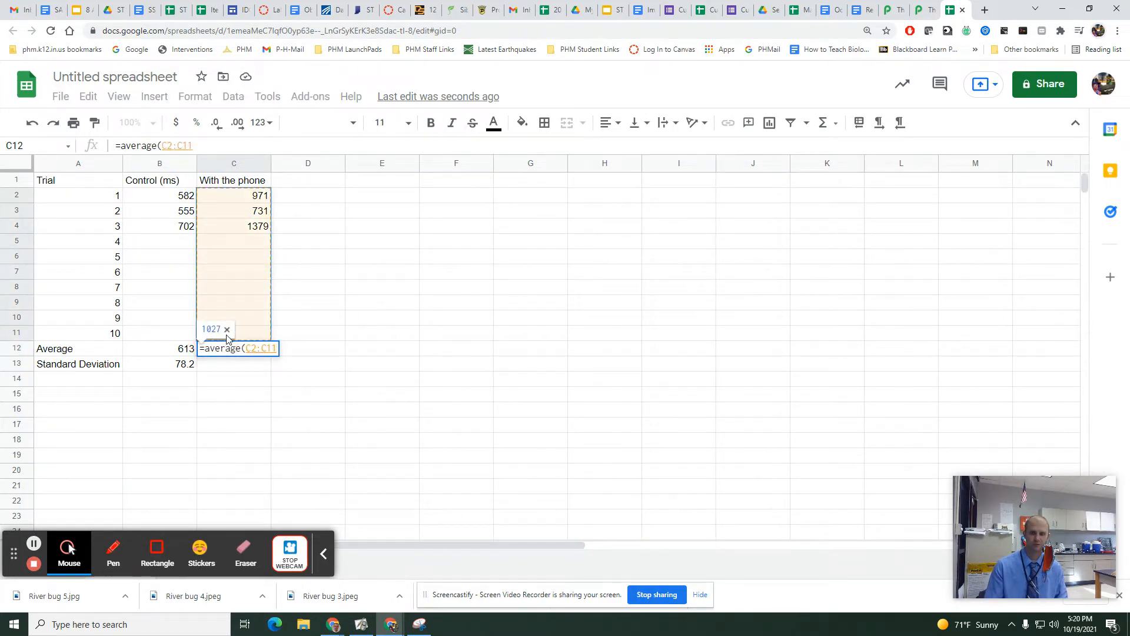
key("Return")
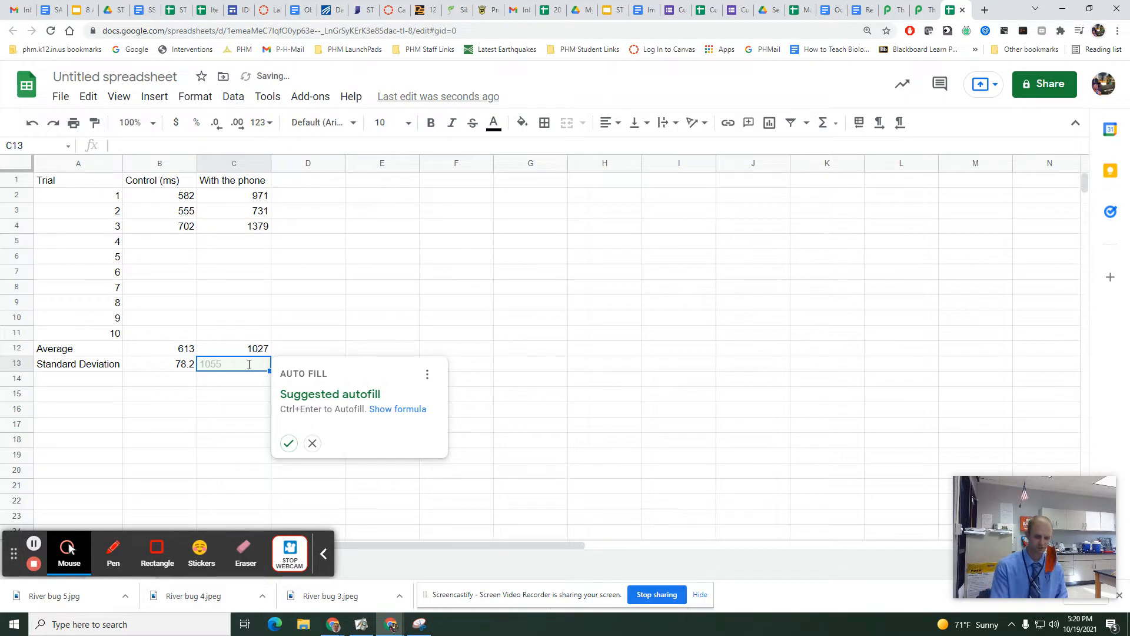
Calculate the standard deviation of the with-phone times in cell C13 with the STDEV function over C2:C11.
type("=st")
type("de")
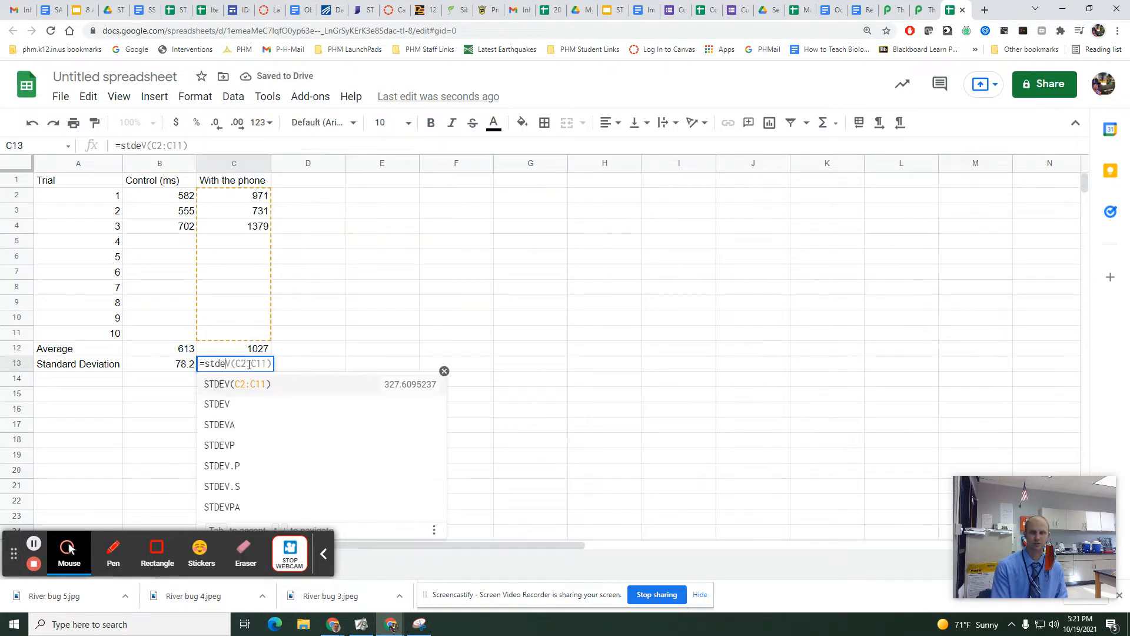
type("v(")
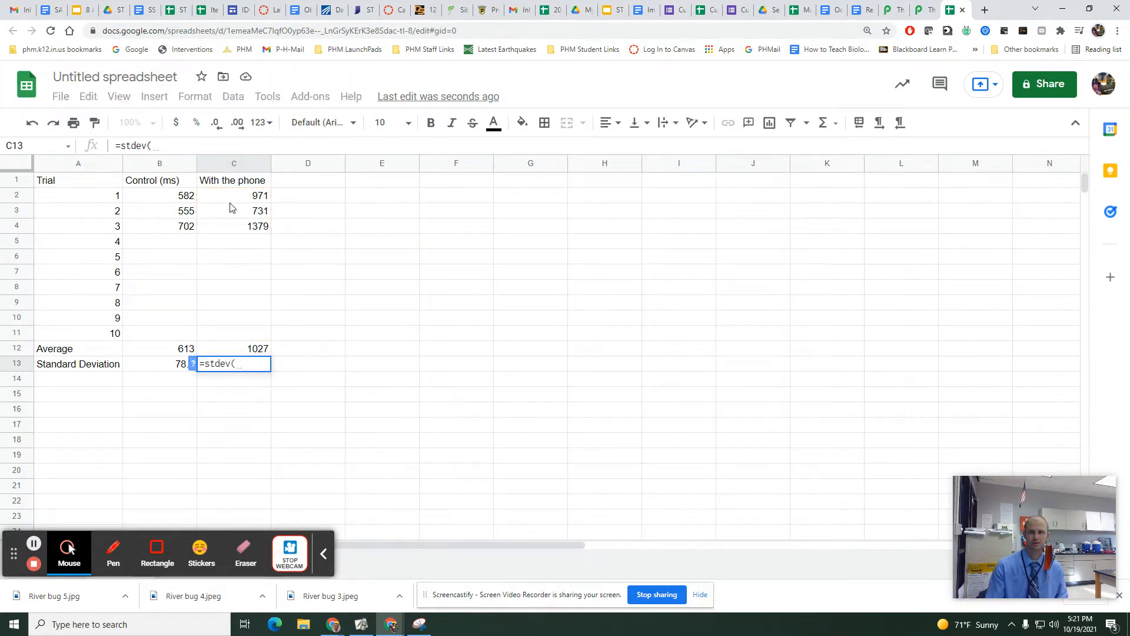
left_click_drag(234, 198, 229, 333)
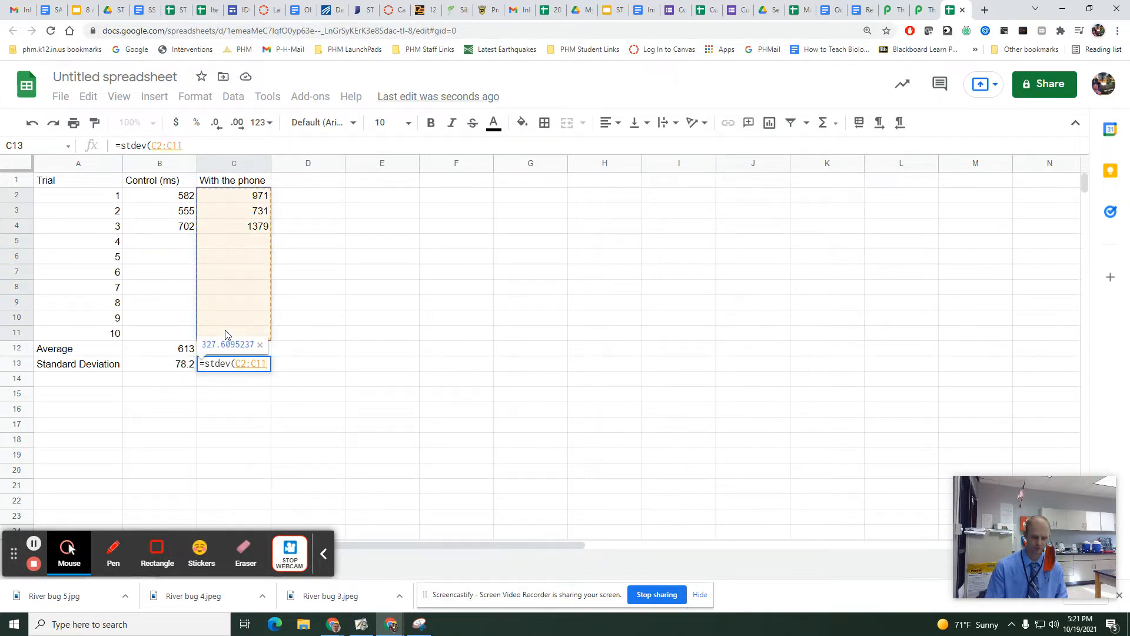
key("Return")
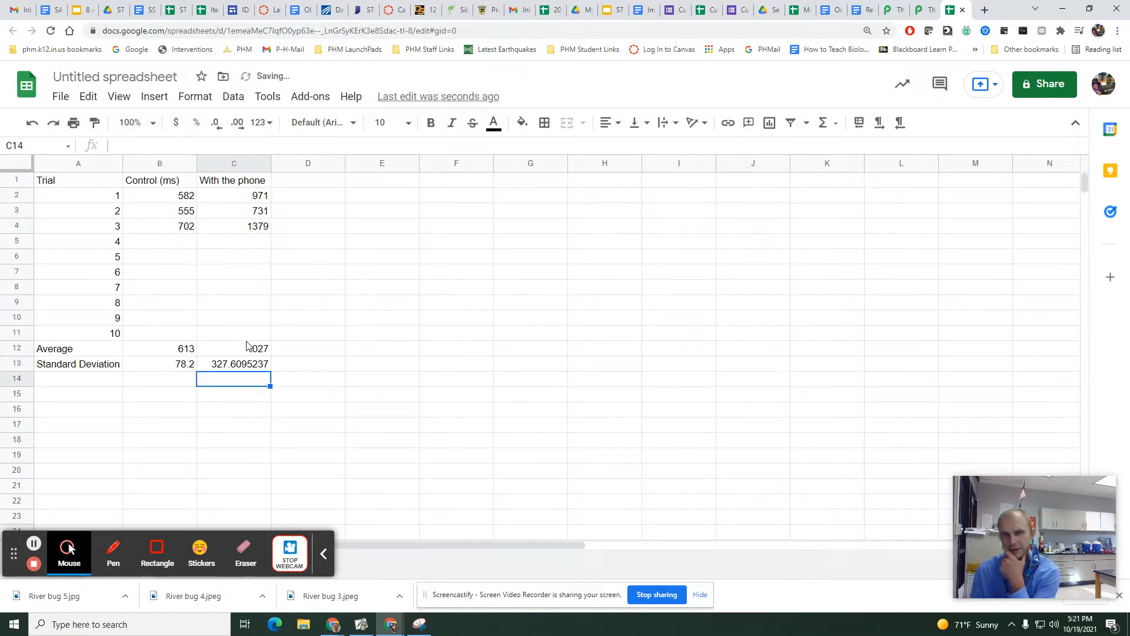
Reduce the with-phone standard deviation in cell C13 to one decimal place.
left_click(230, 365)
left_click(222, 125)
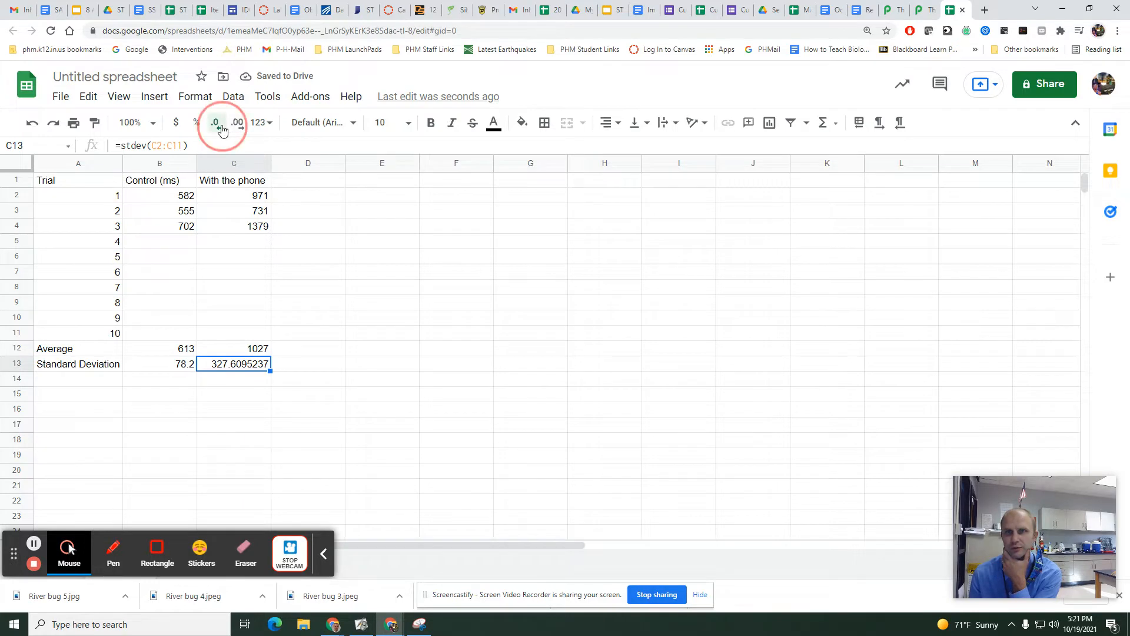
left_click(222, 125)
left_click(222, 125)
left_click(222, 124)
left_click(222, 125)
left_click(222, 125)
left_click(230, 337)
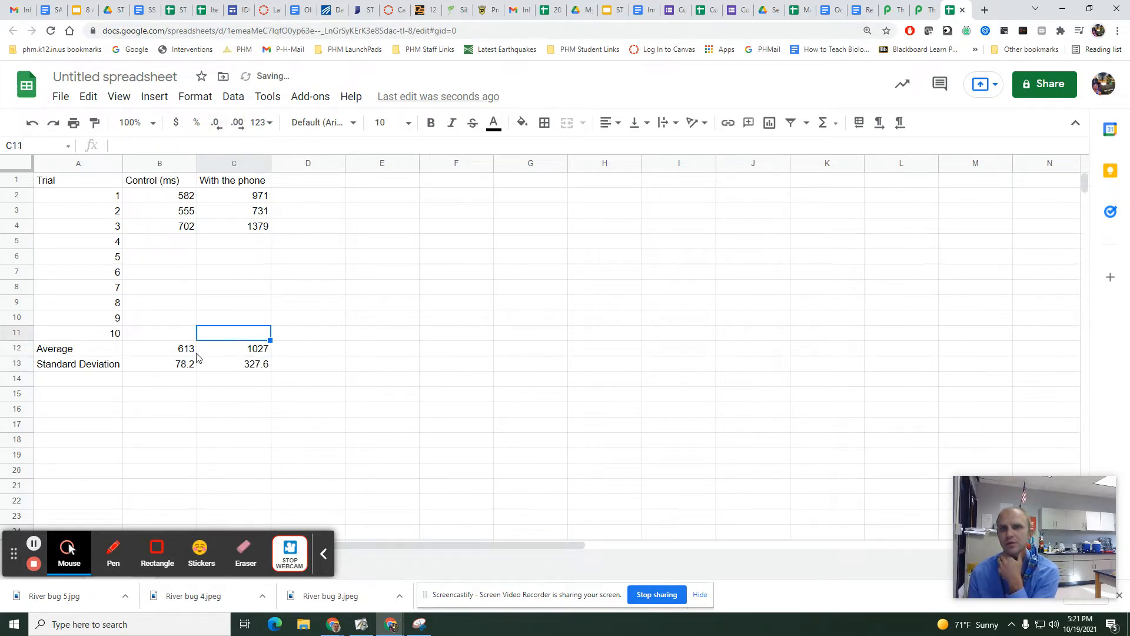
Apply all borders to the data table in A1:C13.
left_click_drag(88, 182, 235, 366)
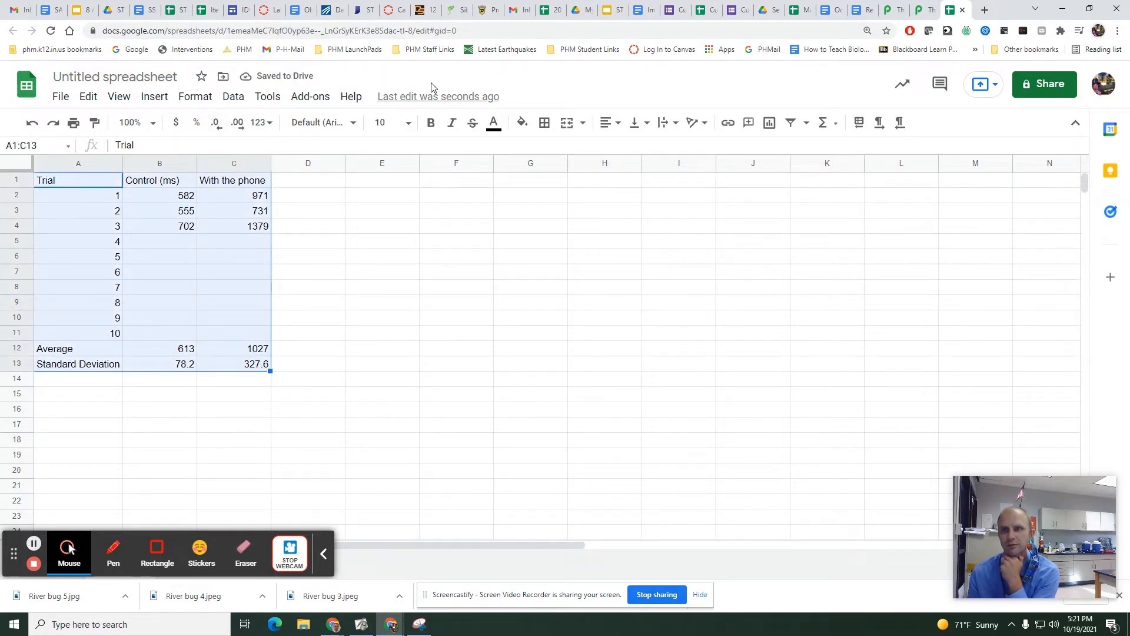
left_click(546, 125)
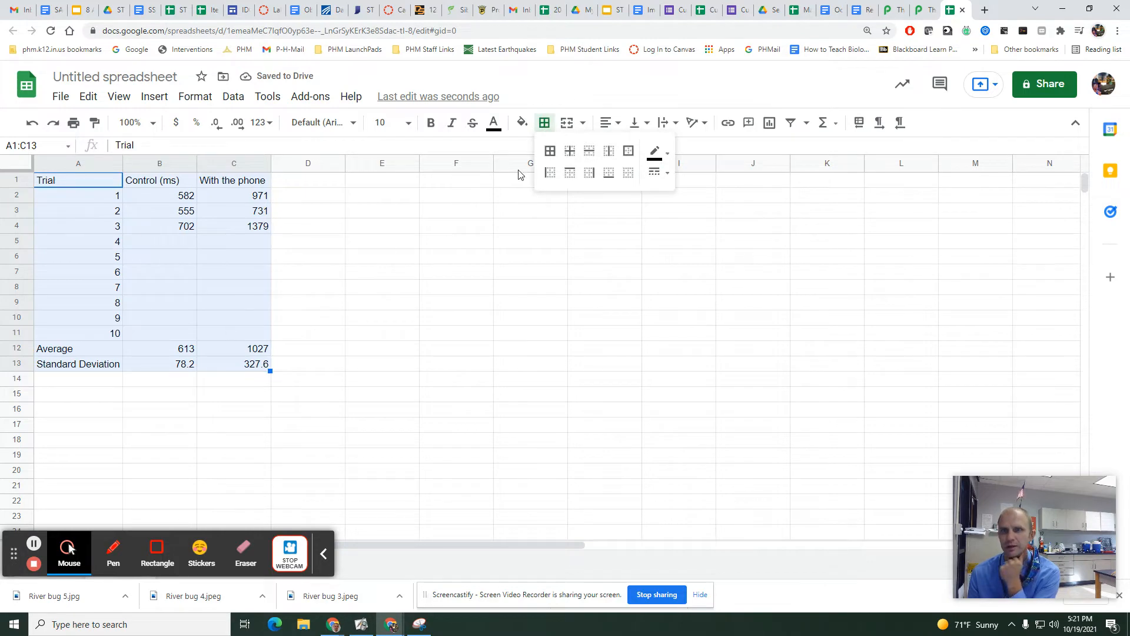
left_click(550, 152)
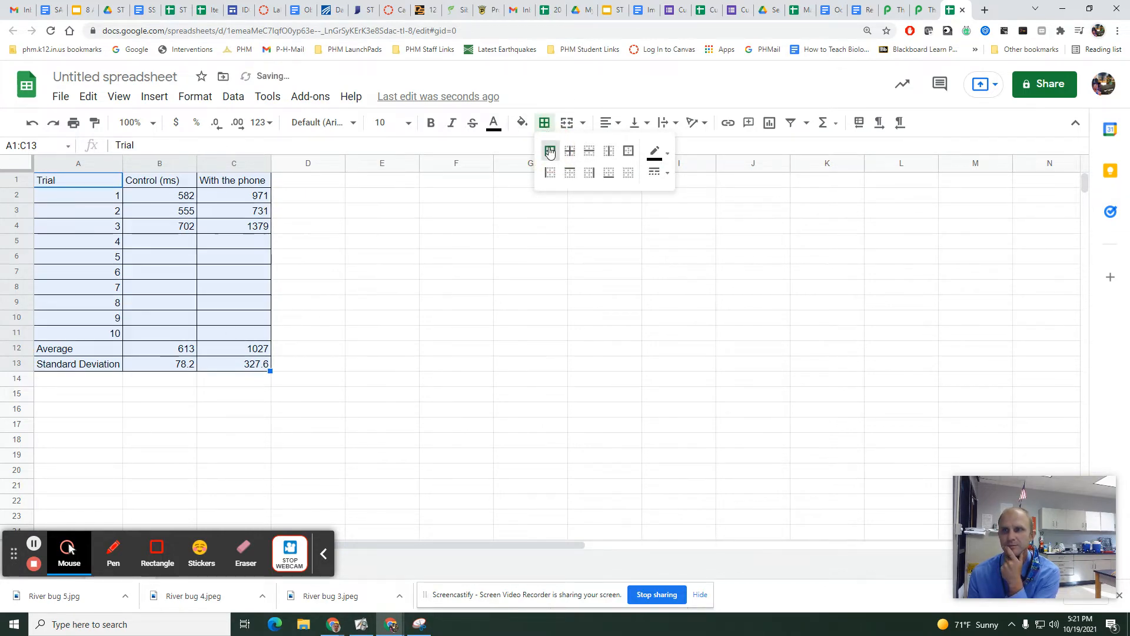
Switch to the Reaction Time Testing and Standard Error/Deviation document and read questions 2 and 3 on comparing the control and phone conditions.
left_click(862, 12)
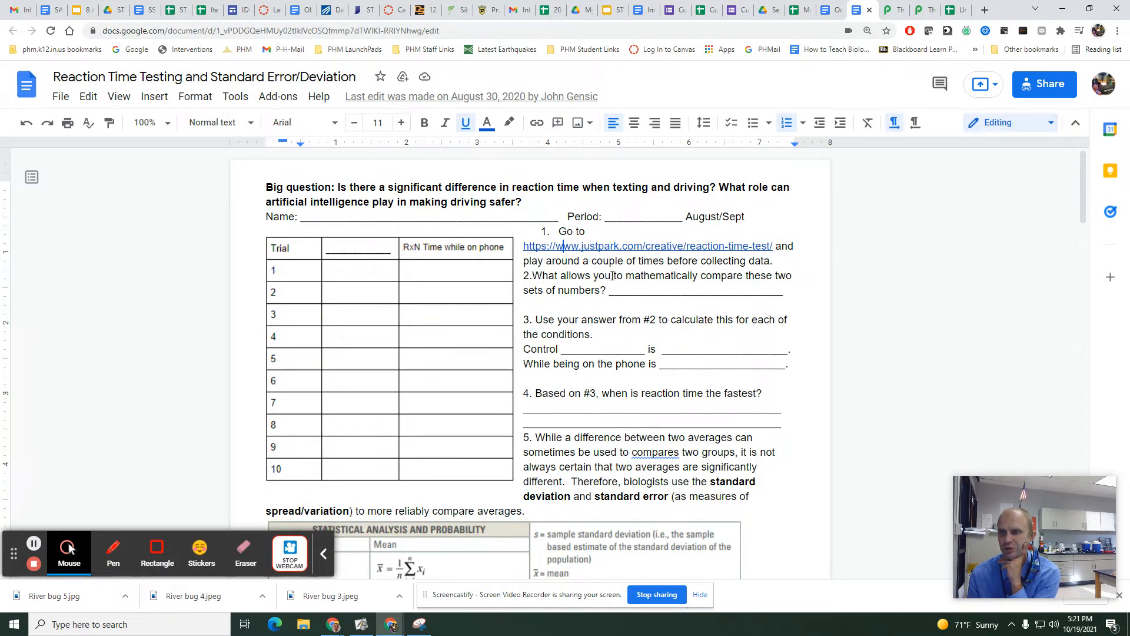
left_click_drag(613, 276, 640, 293)
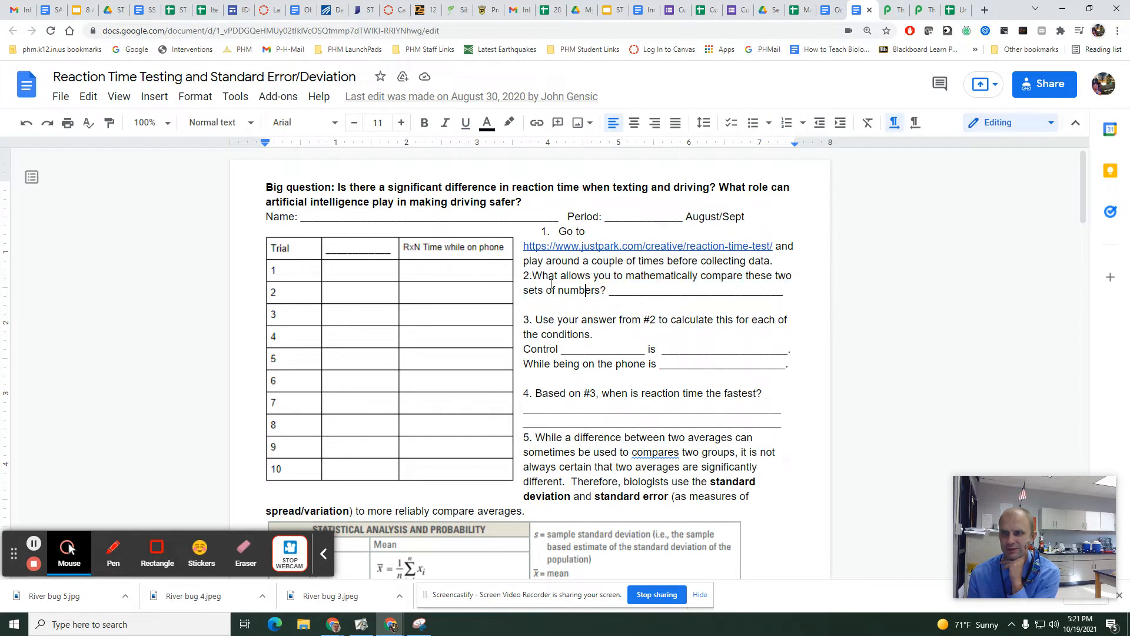
left_click_drag(557, 320, 553, 336)
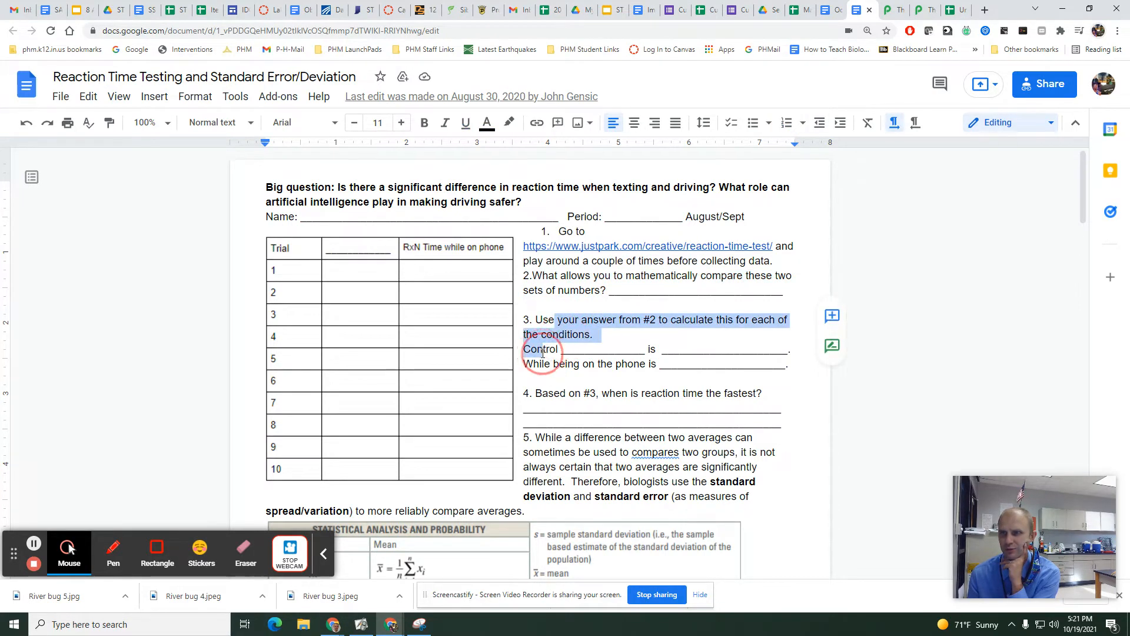
left_click(543, 352)
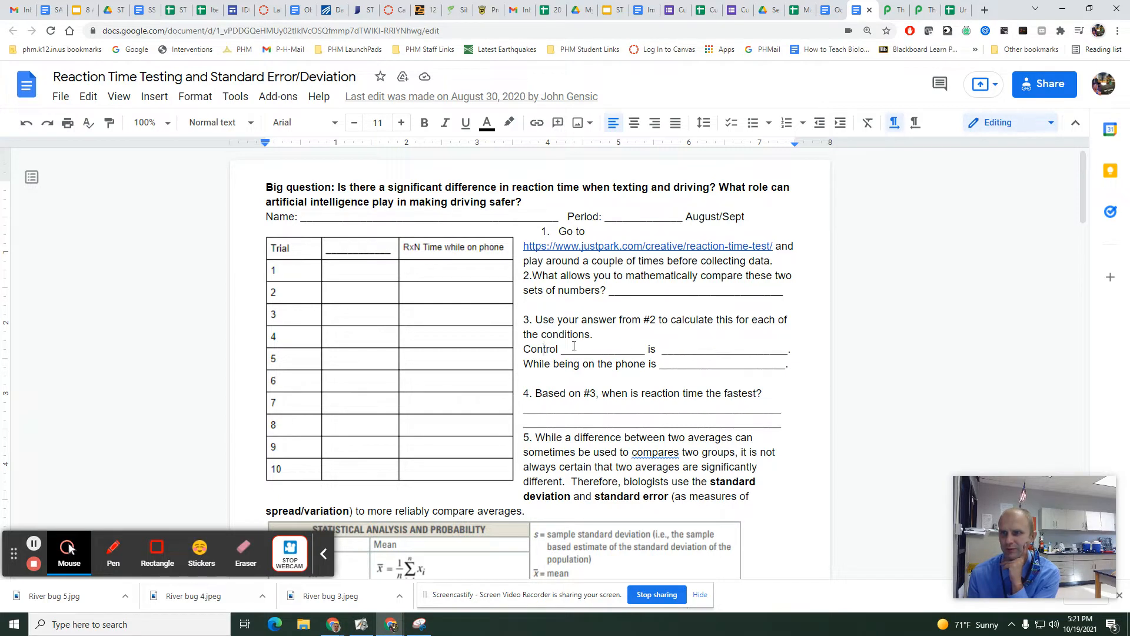
left_click_drag(568, 350, 752, 350)
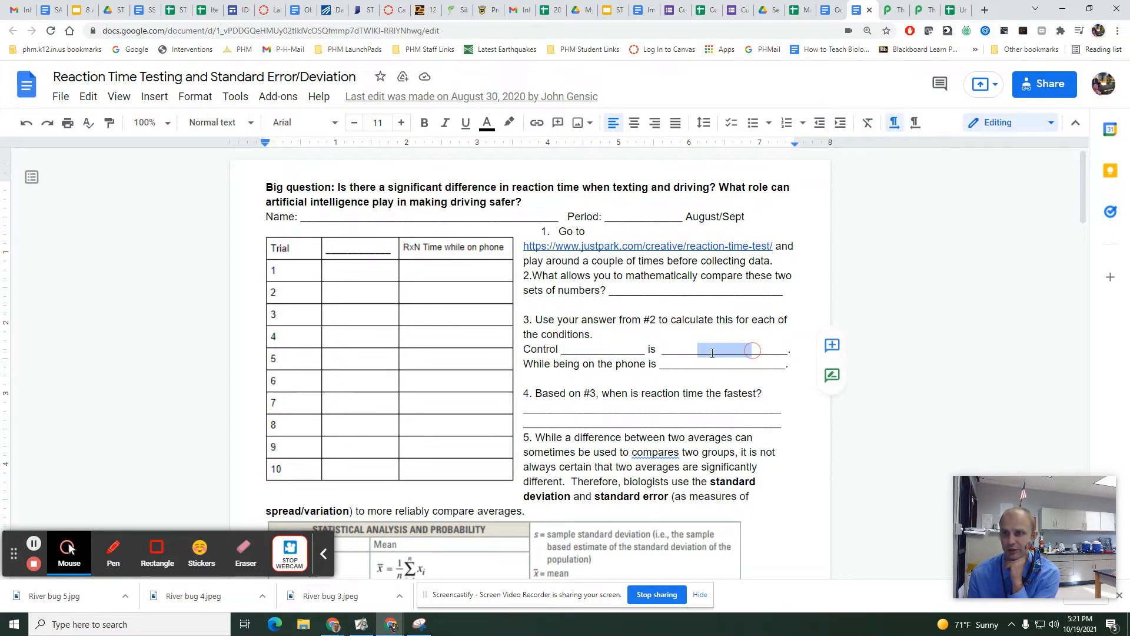
left_click_drag(557, 365, 767, 369)
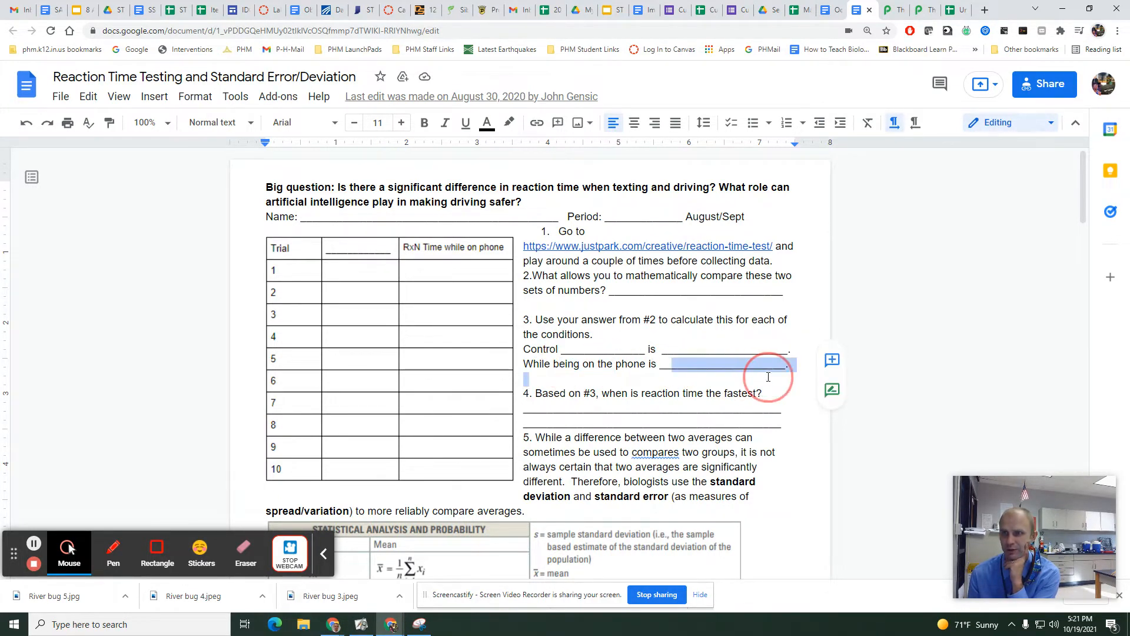
Read question 5, the statistics formulas and questions 6 to 8 on comparing conditions using ±1 S and ±1 SE.
scroll(601, 372, "down", 1)
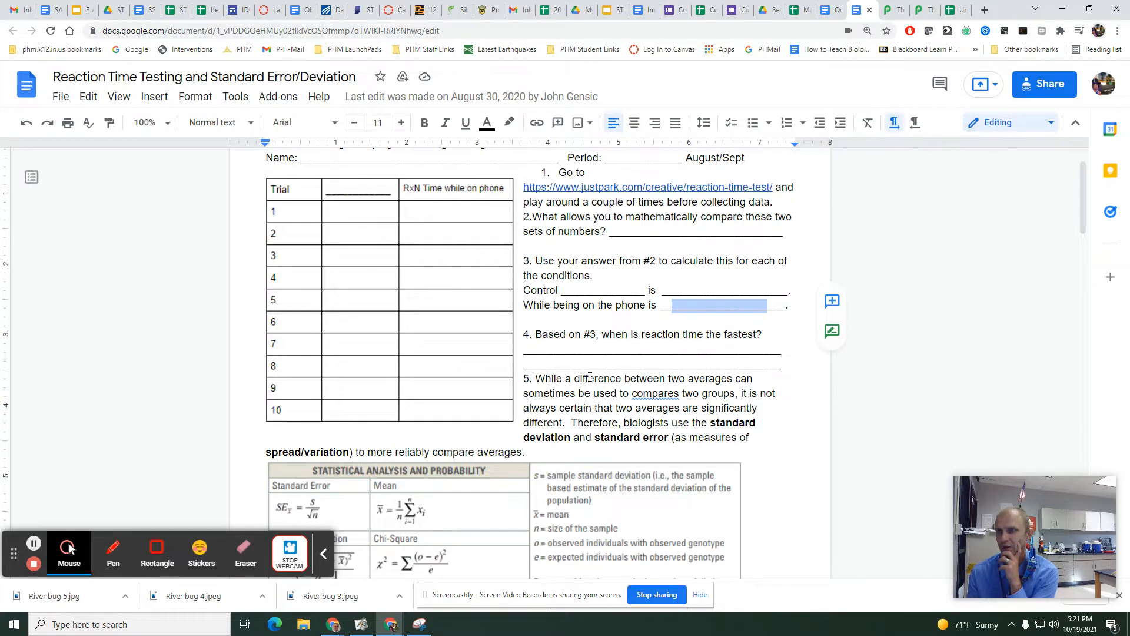
left_click_drag(590, 377, 698, 437)
scroll(698, 429, "down", 1)
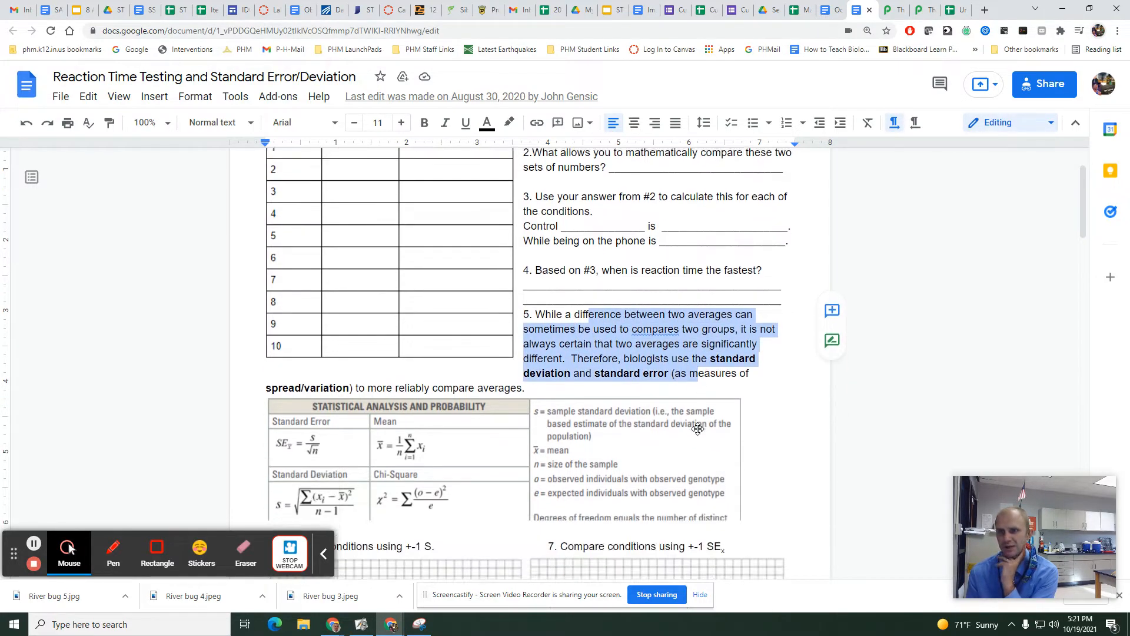
scroll(697, 429, "down", 4)
scroll(698, 428, "up", 2)
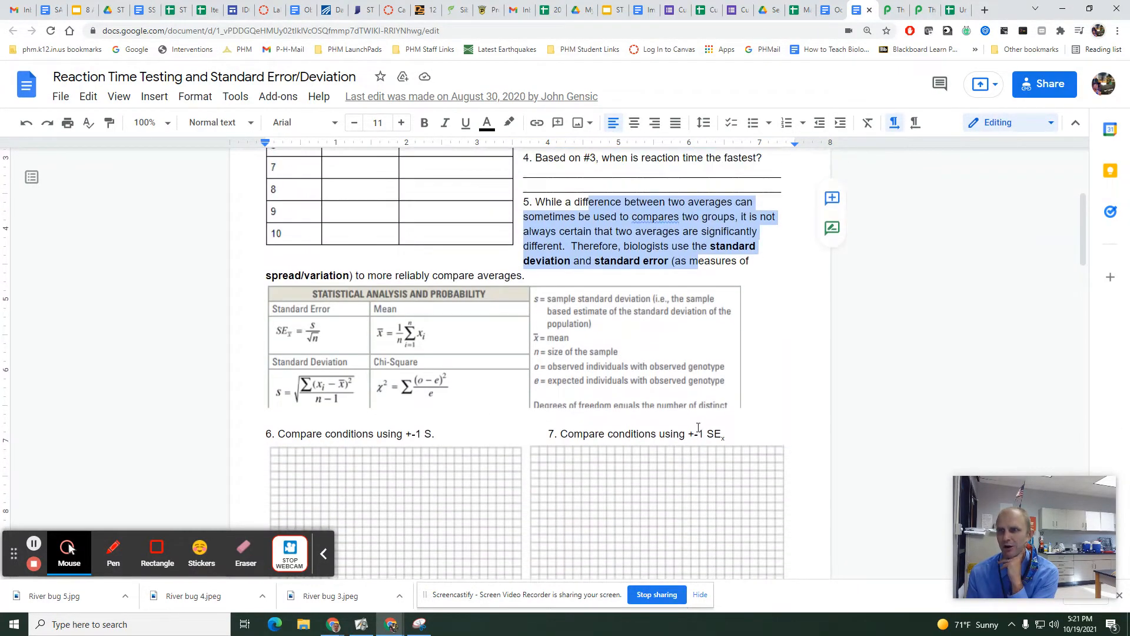
left_click_drag(689, 435, 725, 436)
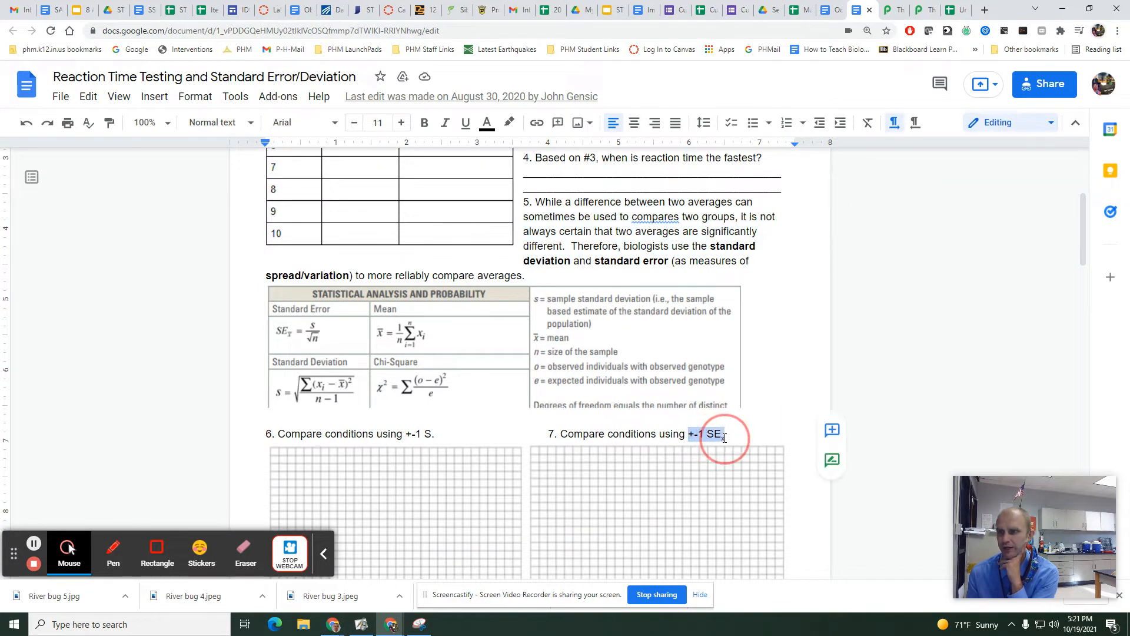
left_click_drag(381, 434, 431, 434)
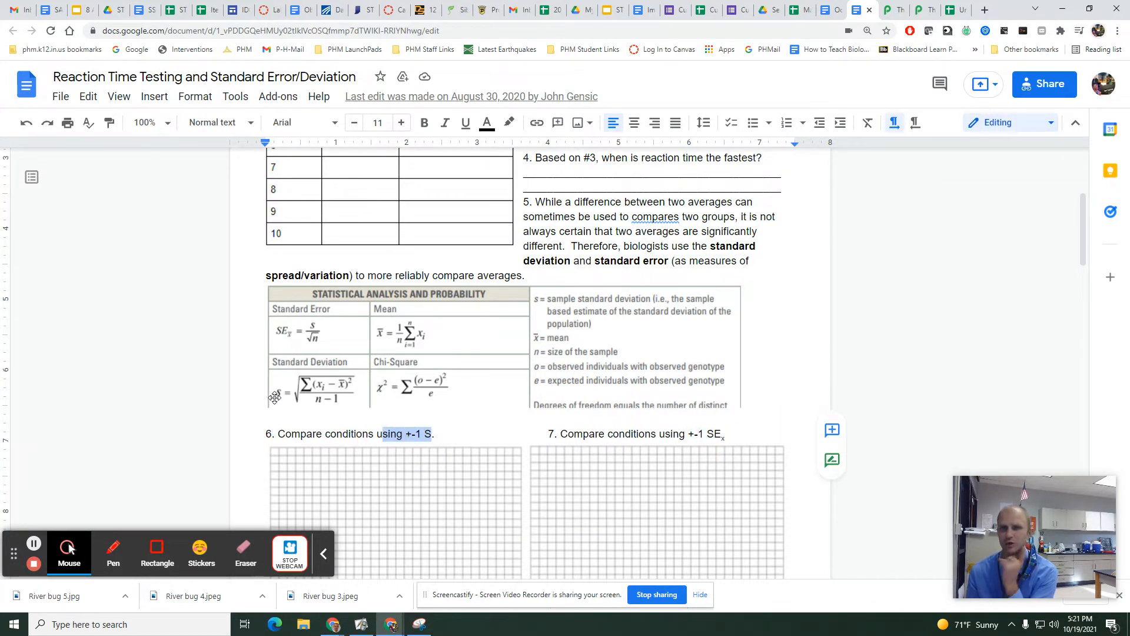
scroll(413, 449, "down", 2)
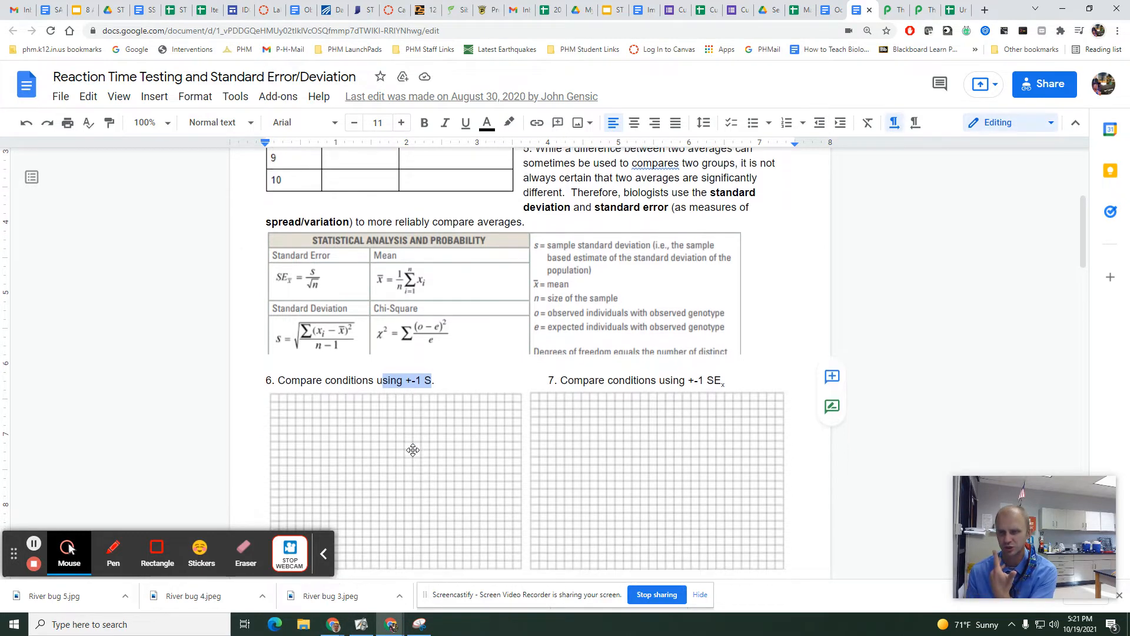
scroll(413, 450, "down", 1)
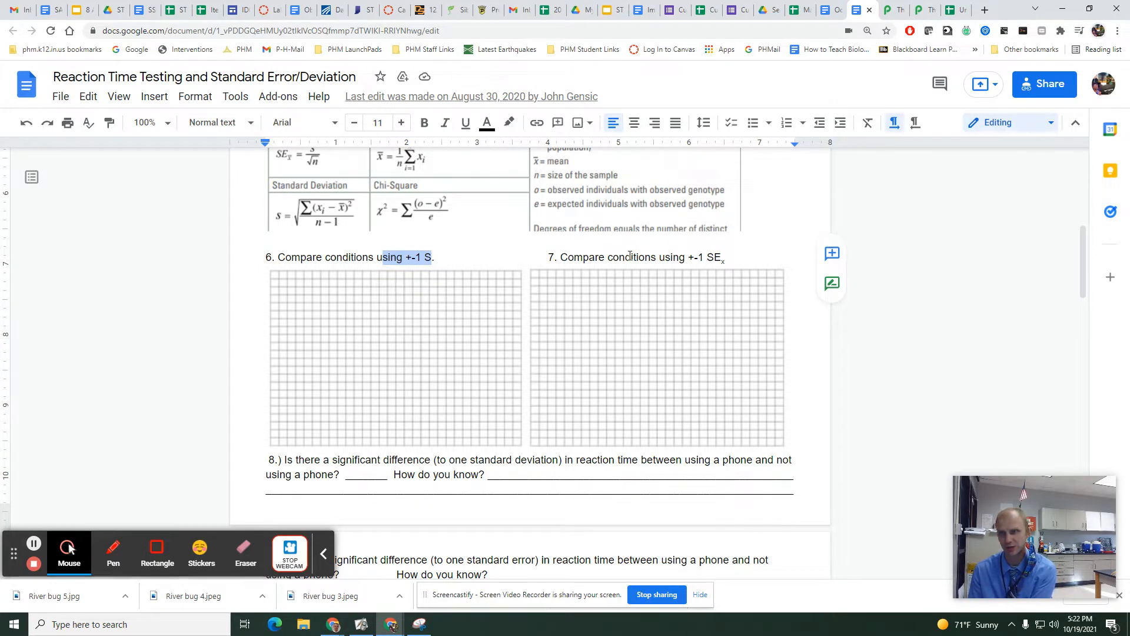
Return to the untitled spreadsheet and add the row labels "Ave + STDEV" in A14 and "Ave - STDEV" in A15.
left_click(955, 17)
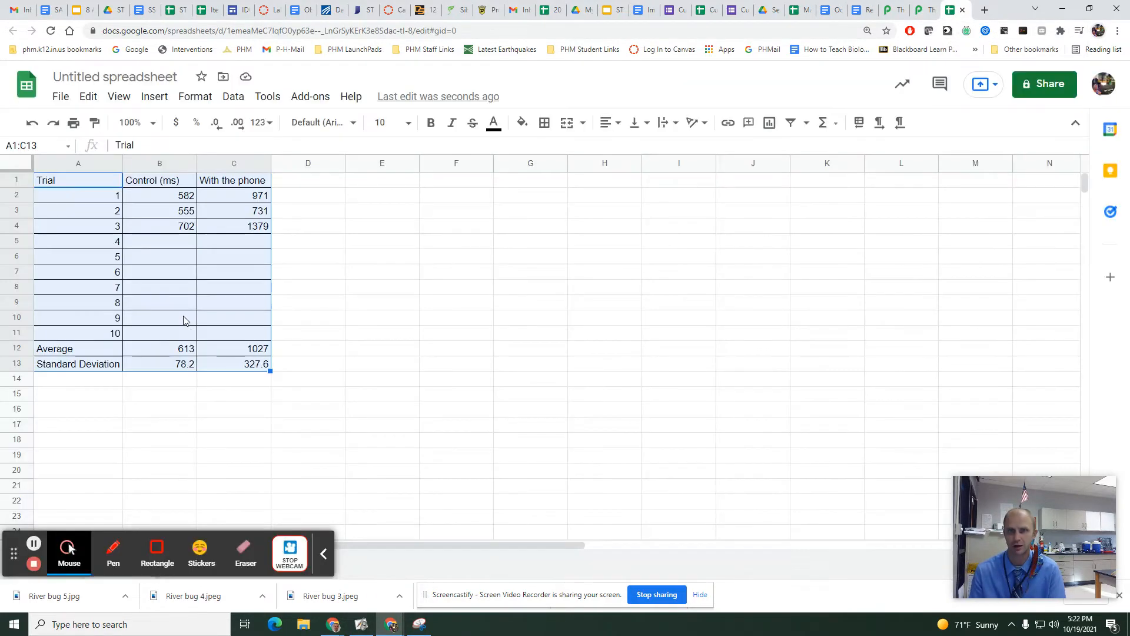
left_click(87, 383)
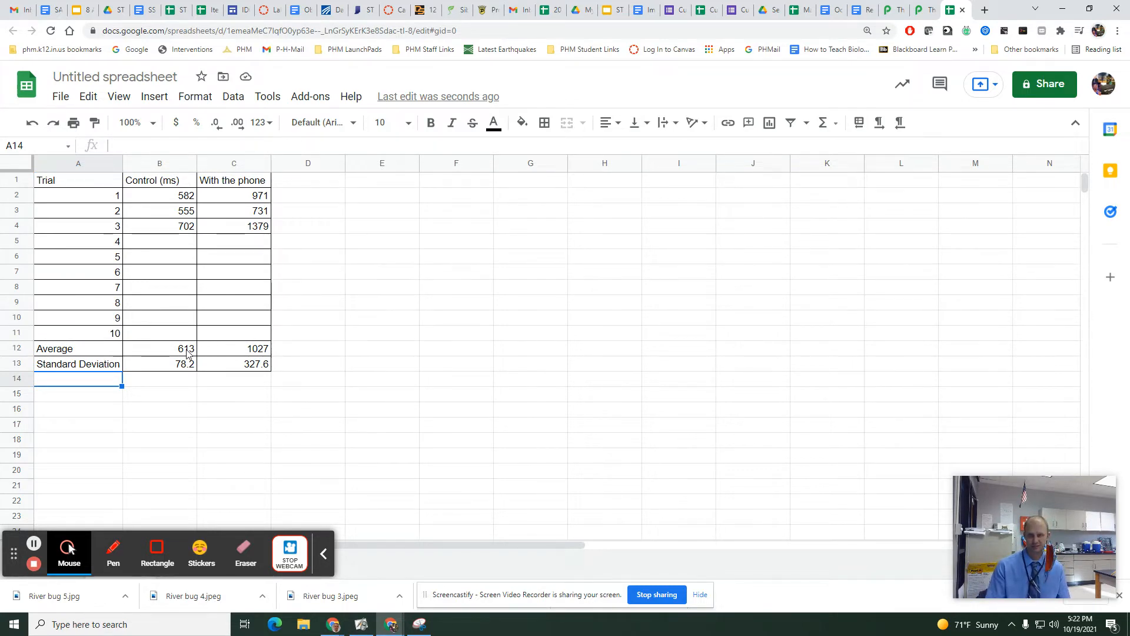
double_click(106, 387)
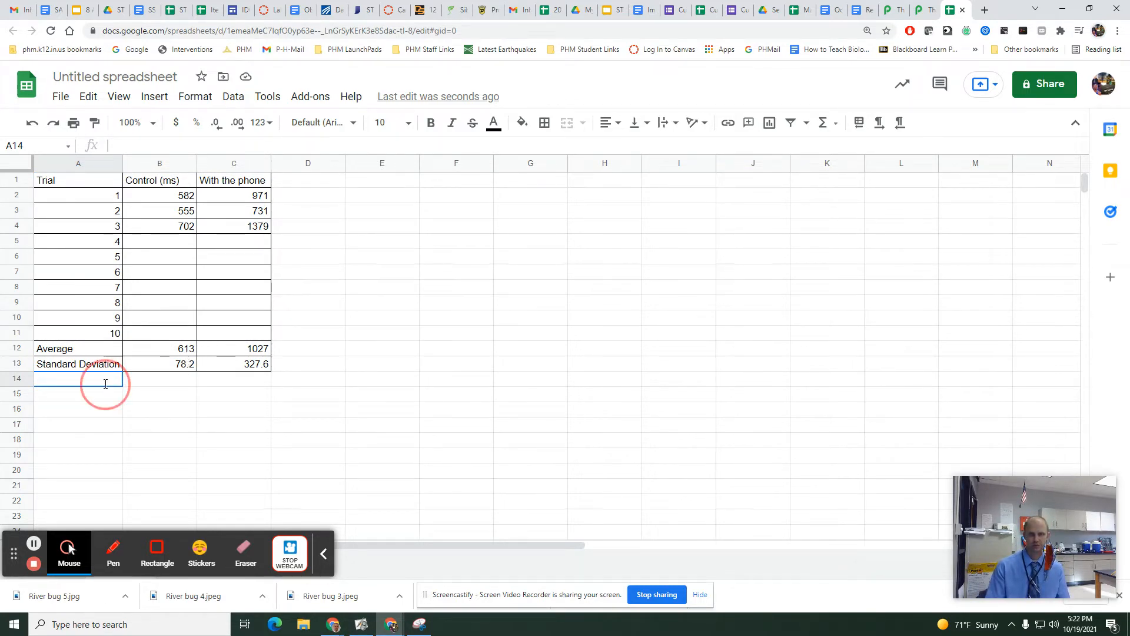
type("Av")
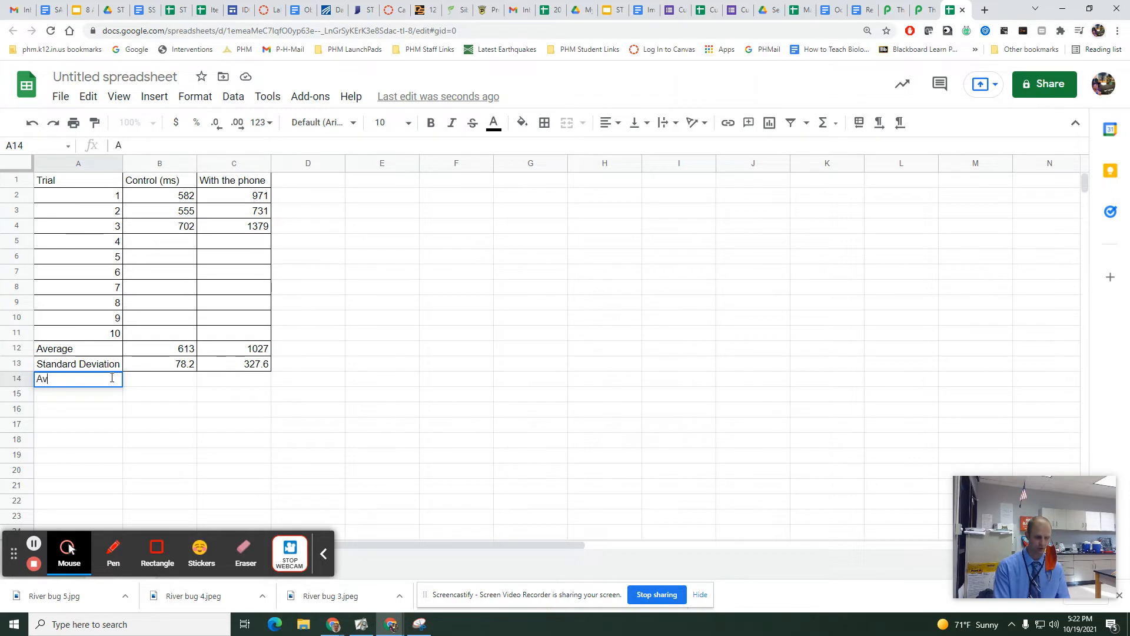
type("e + STDEV")
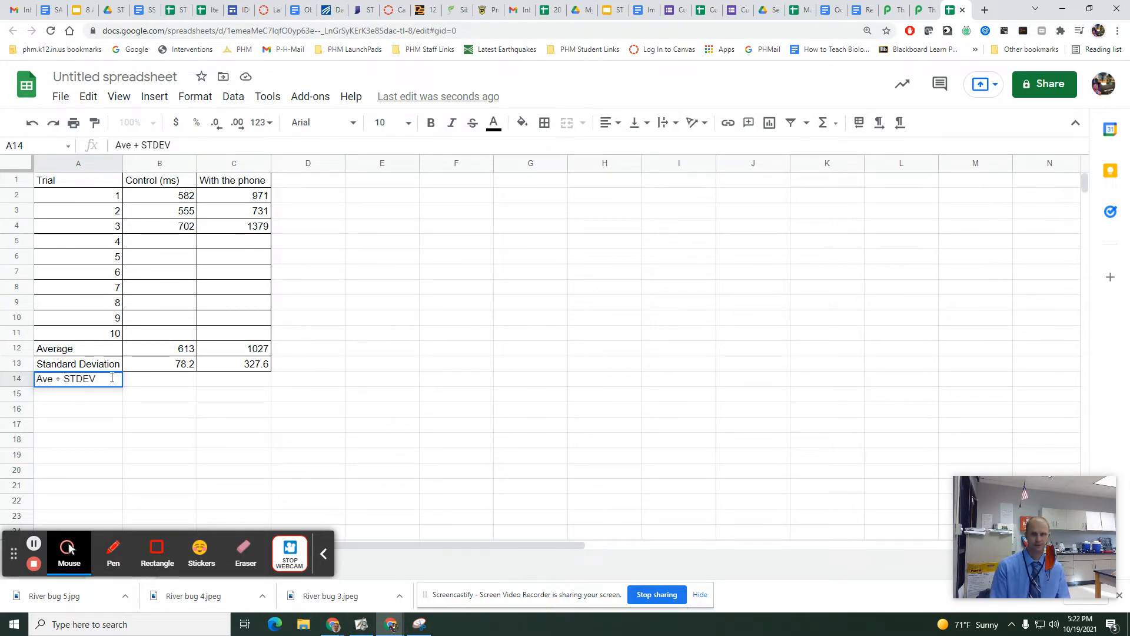
key("Return")
type("AVe -")
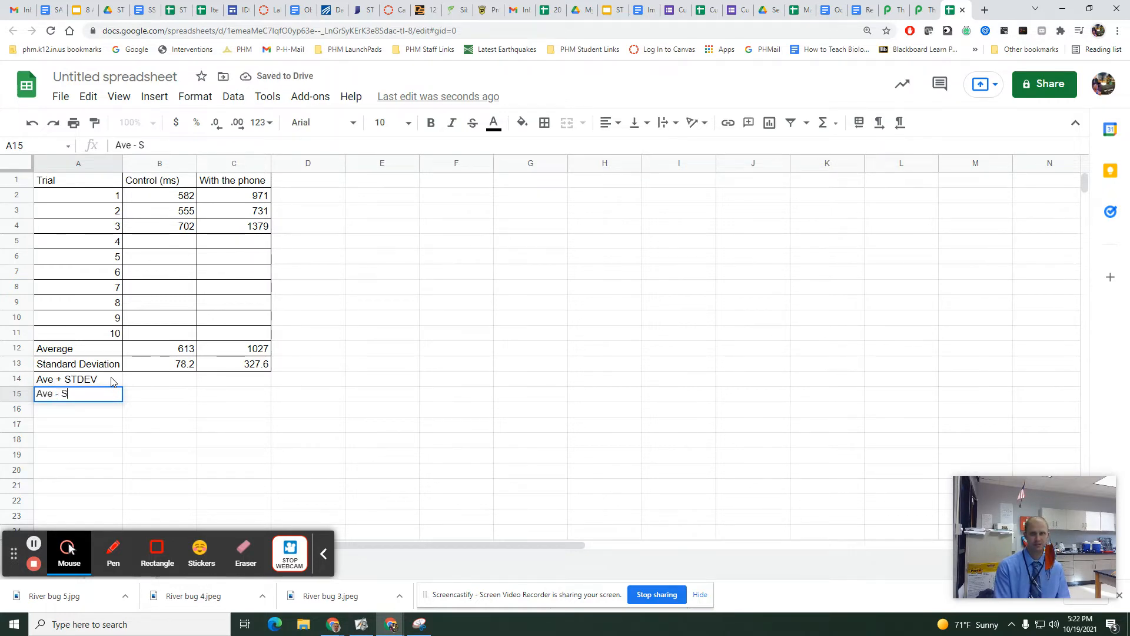
type(" STDEV")
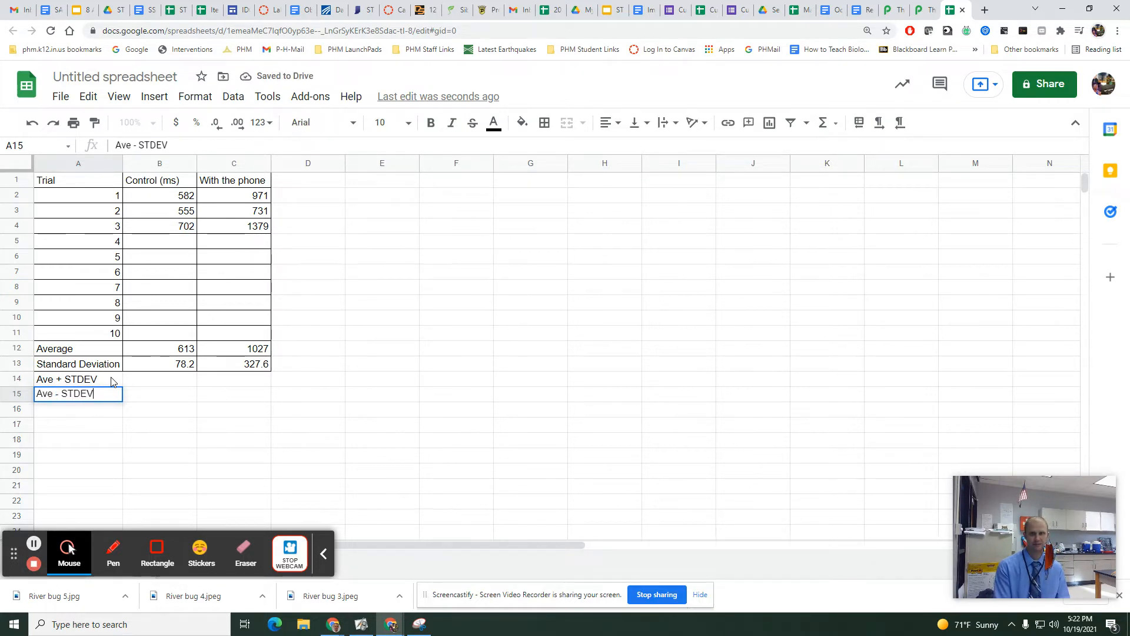
Calculate the control average plus one standard deviation in cell B14 with =B12+B13.
double_click(151, 380)
type("=")
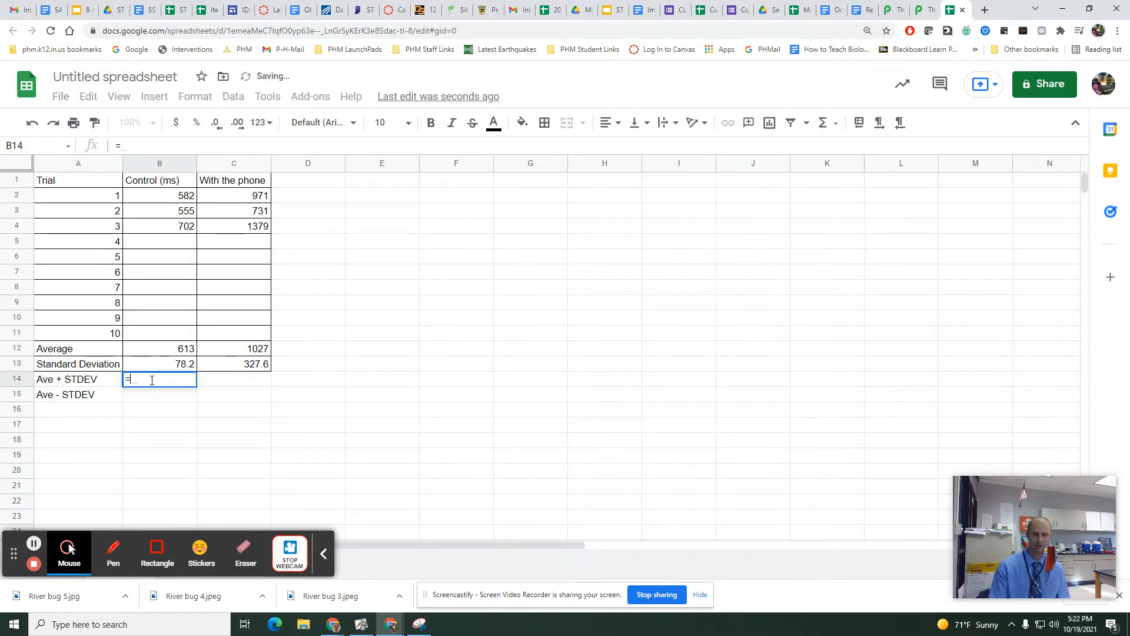
left_click(164, 350)
type("-")
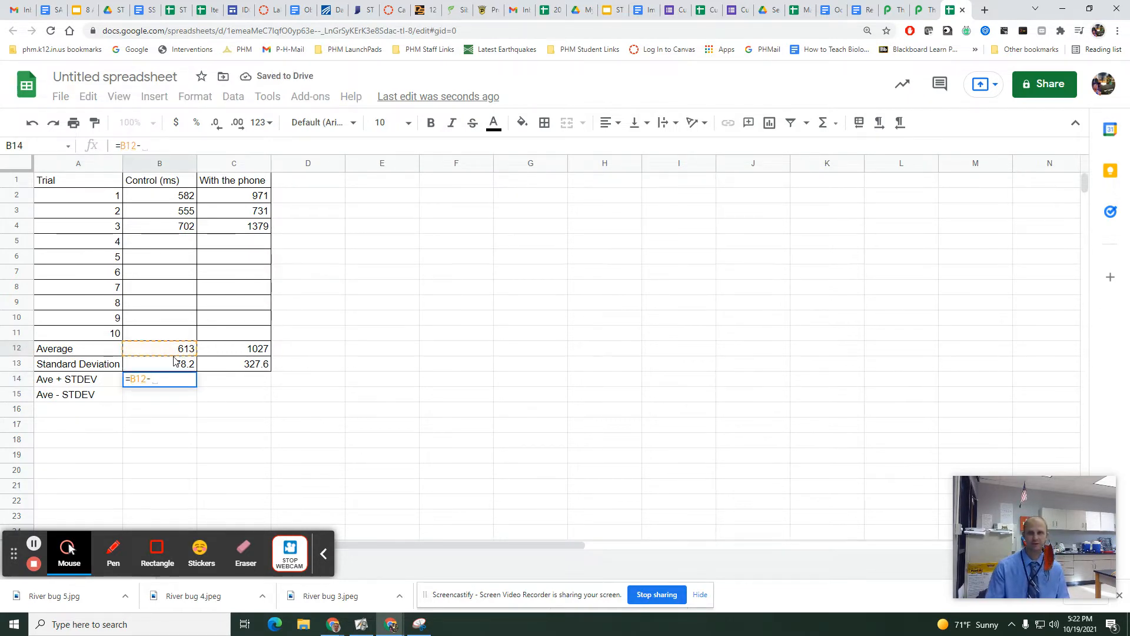
key("BackSpace")
type("+")
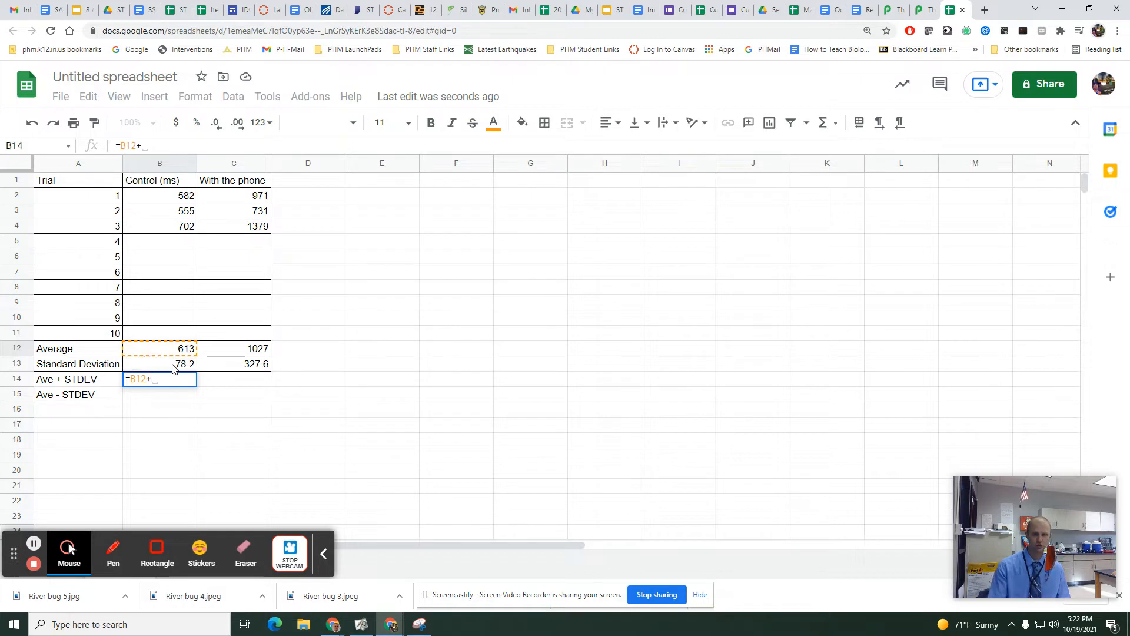
left_click(174, 369)
key("Return")
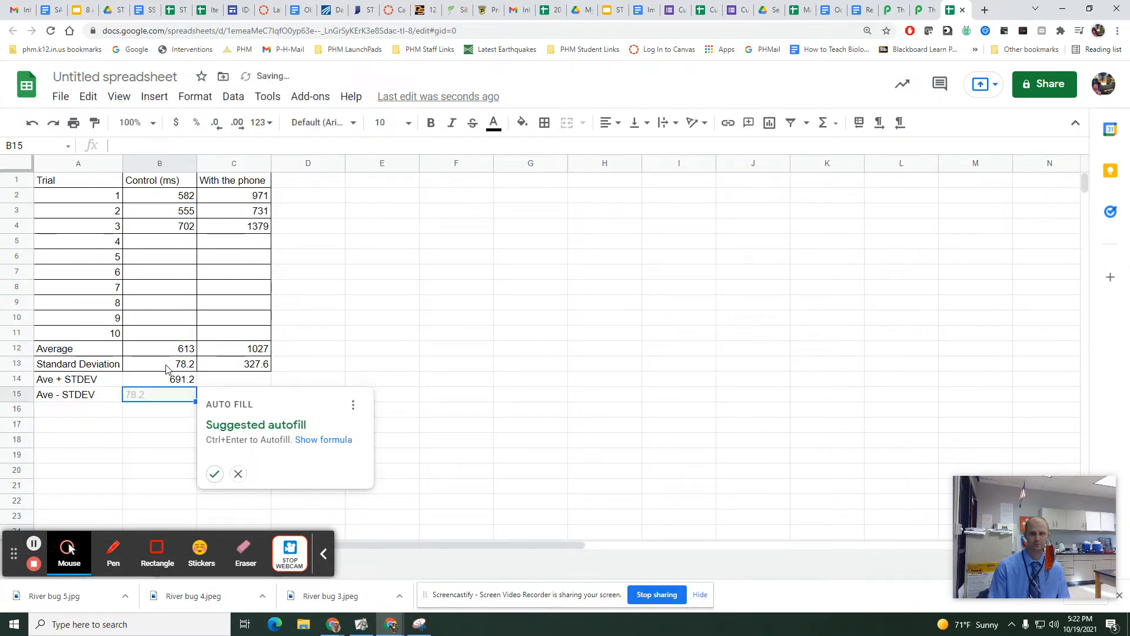
Calculate the control average minus one standard deviation in cell B15 with =B12-B13.
type("=")
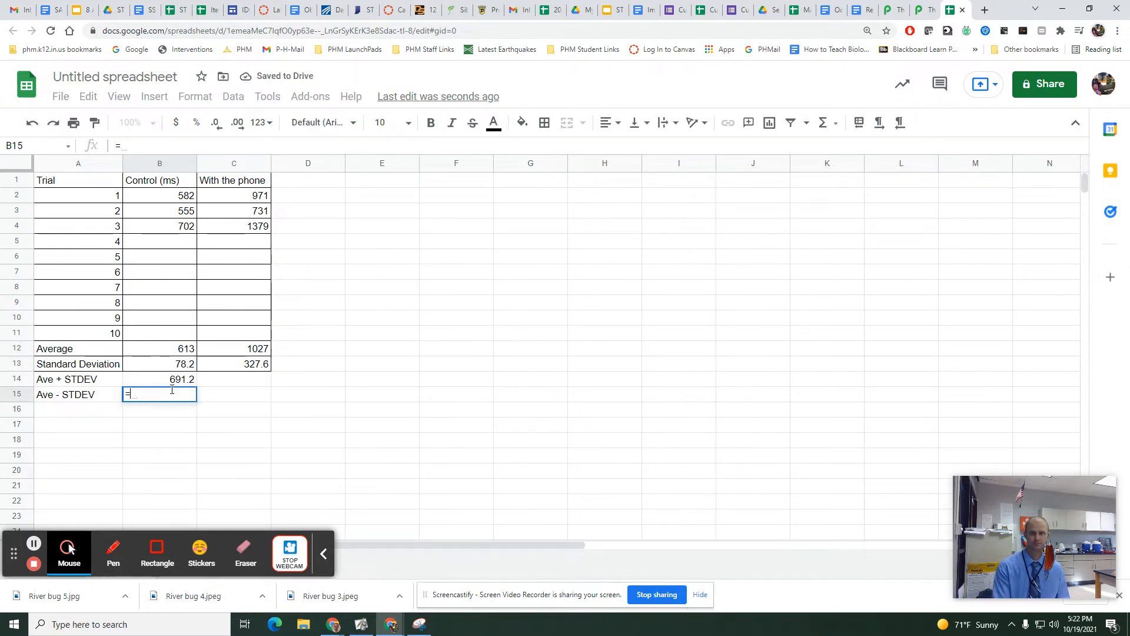
left_click(156, 351)
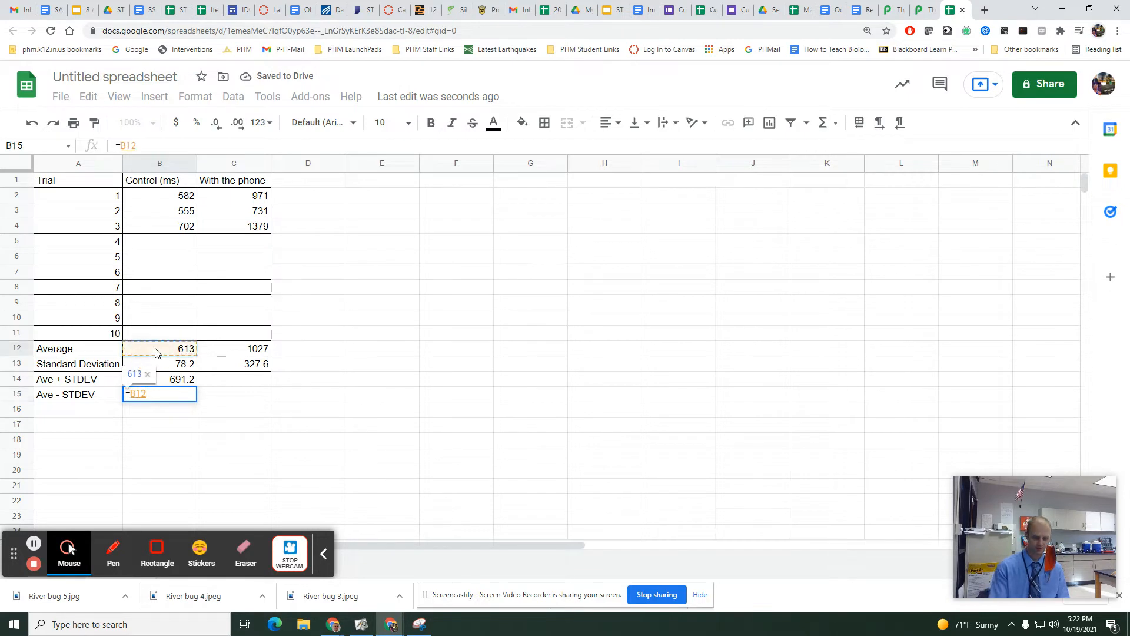
type("-")
left_click(164, 365)
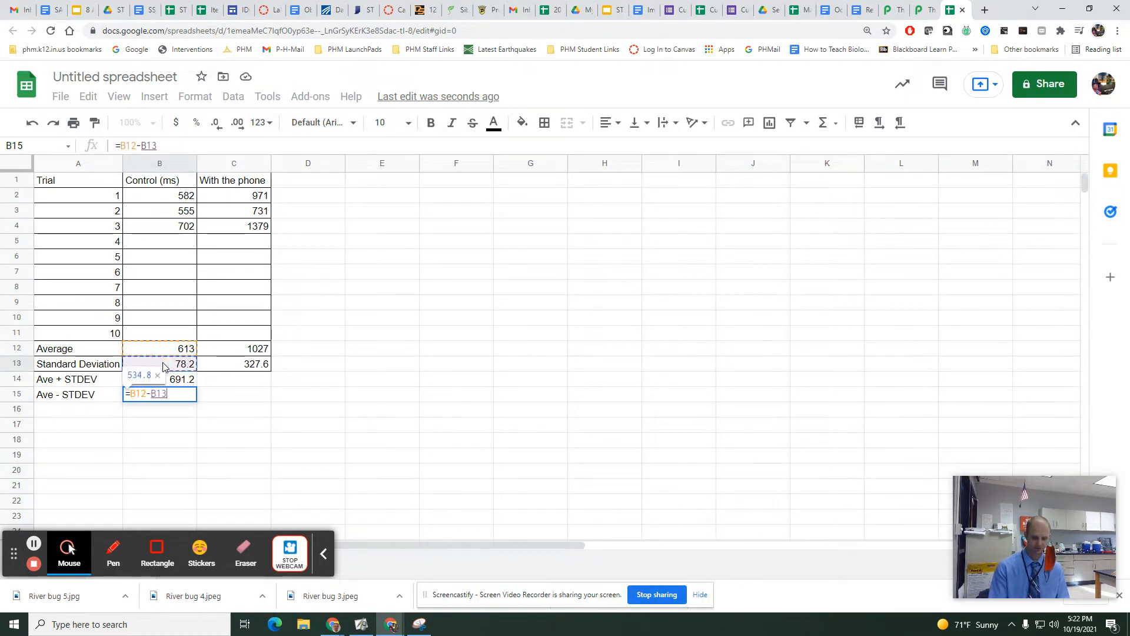
key("Return")
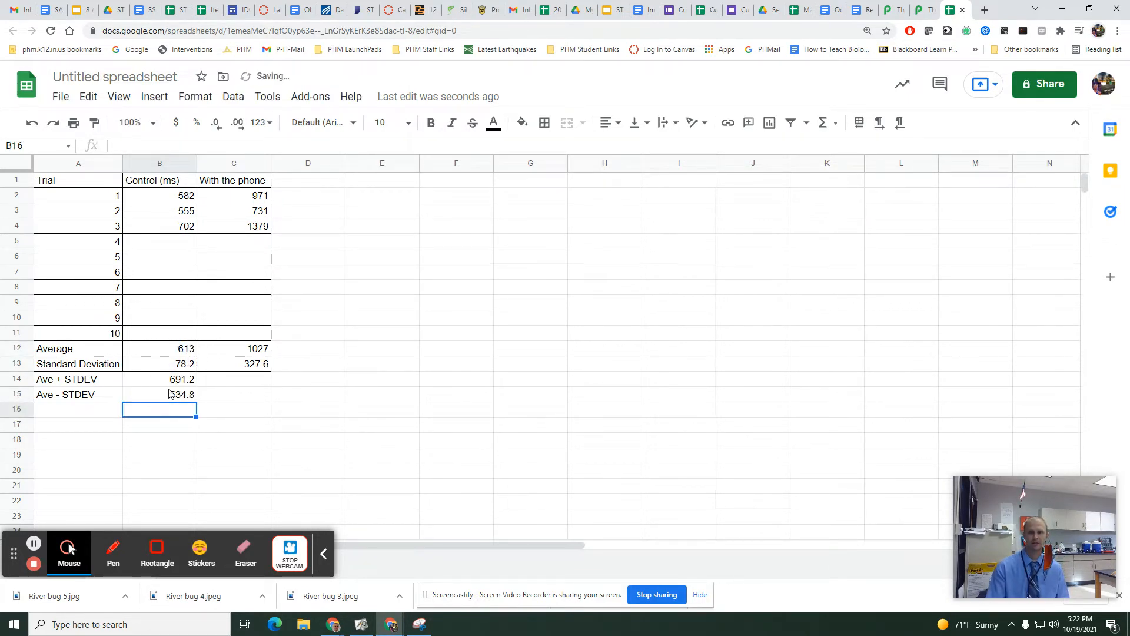
Calculate the with-phone average plus one standard deviation in cell C14 with =C12+C13.
left_click(230, 381)
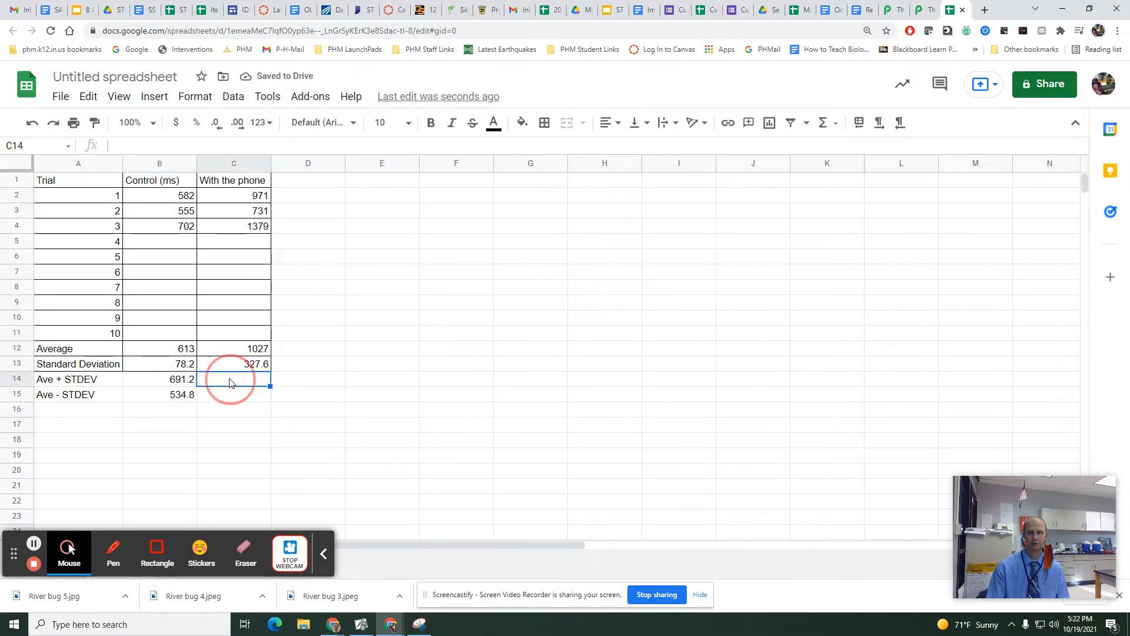
type("=")
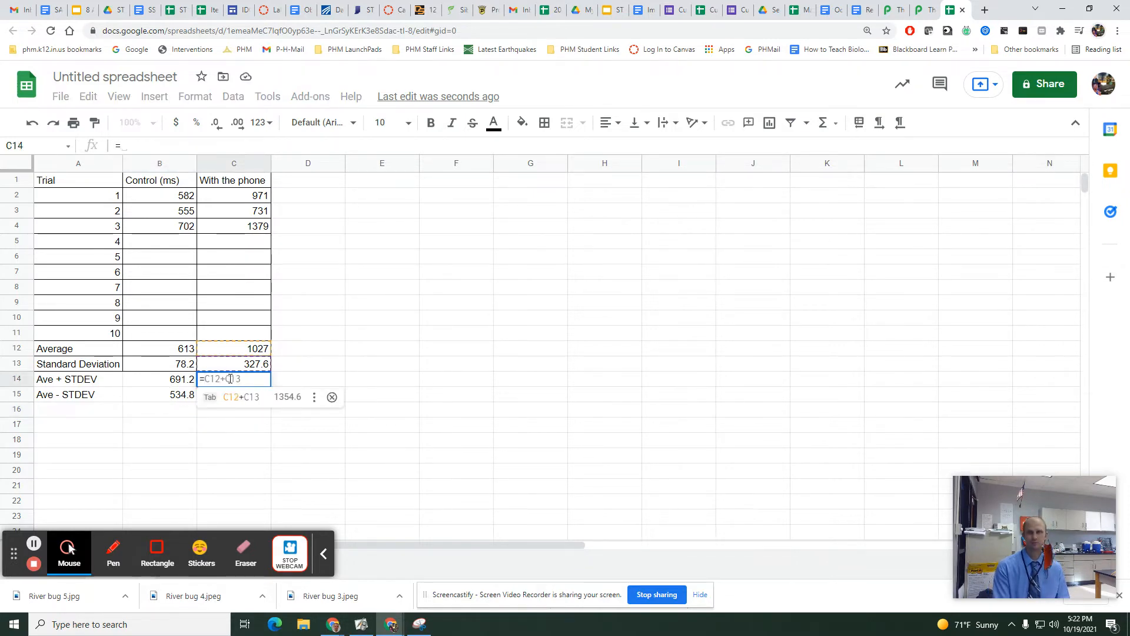
type("ave")
key("BackSpace")
key("BackSpace")
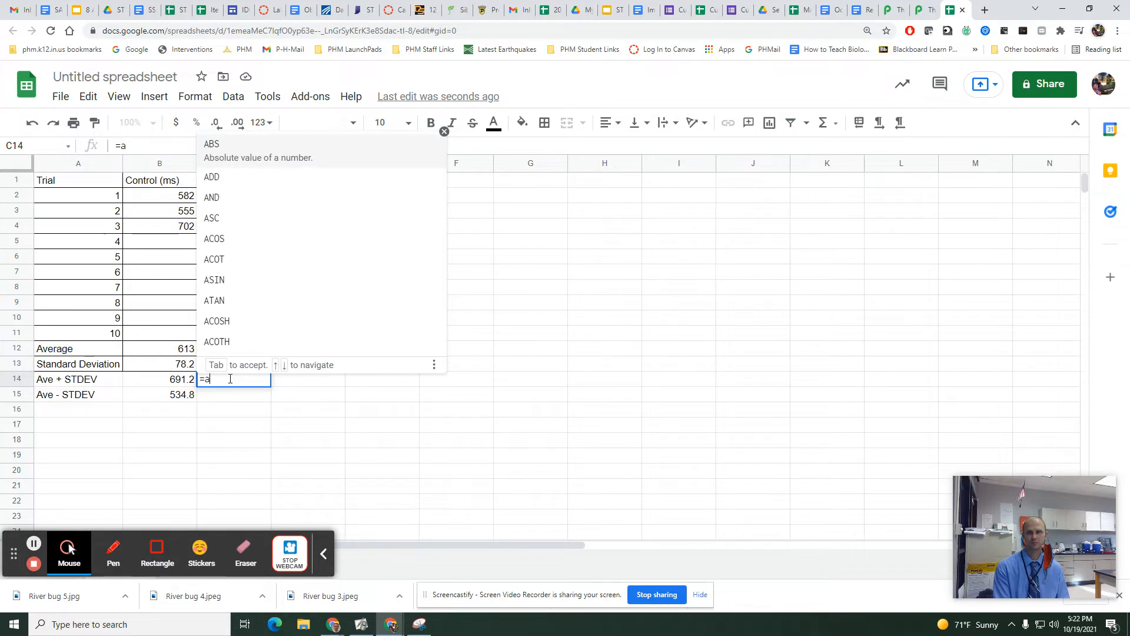
key("BackSpace")
left_click(235, 349)
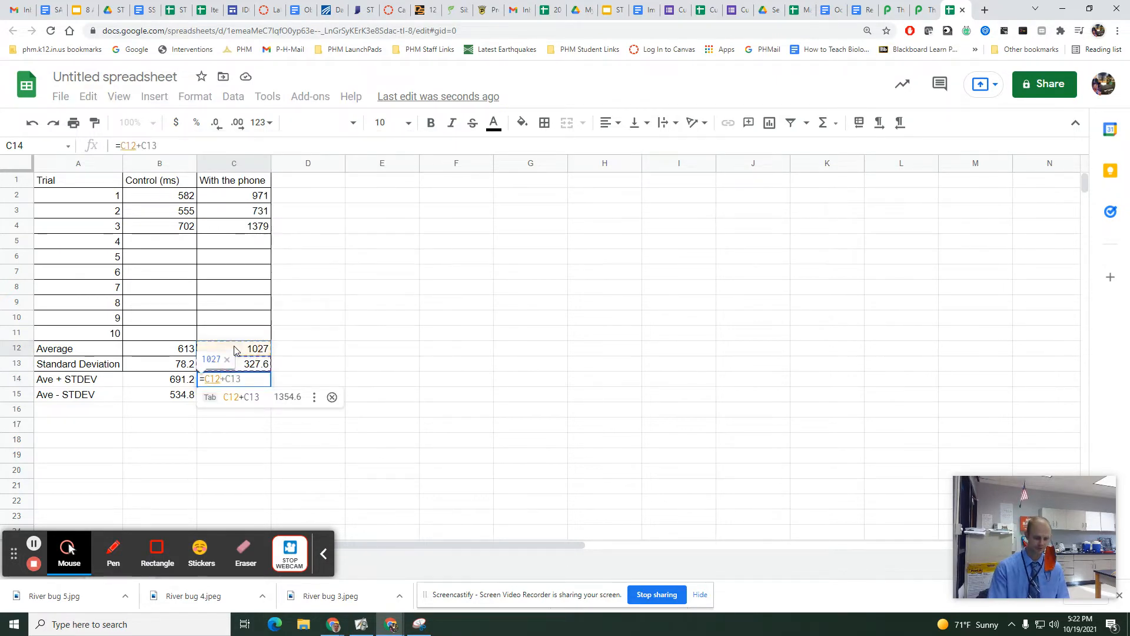
type("+")
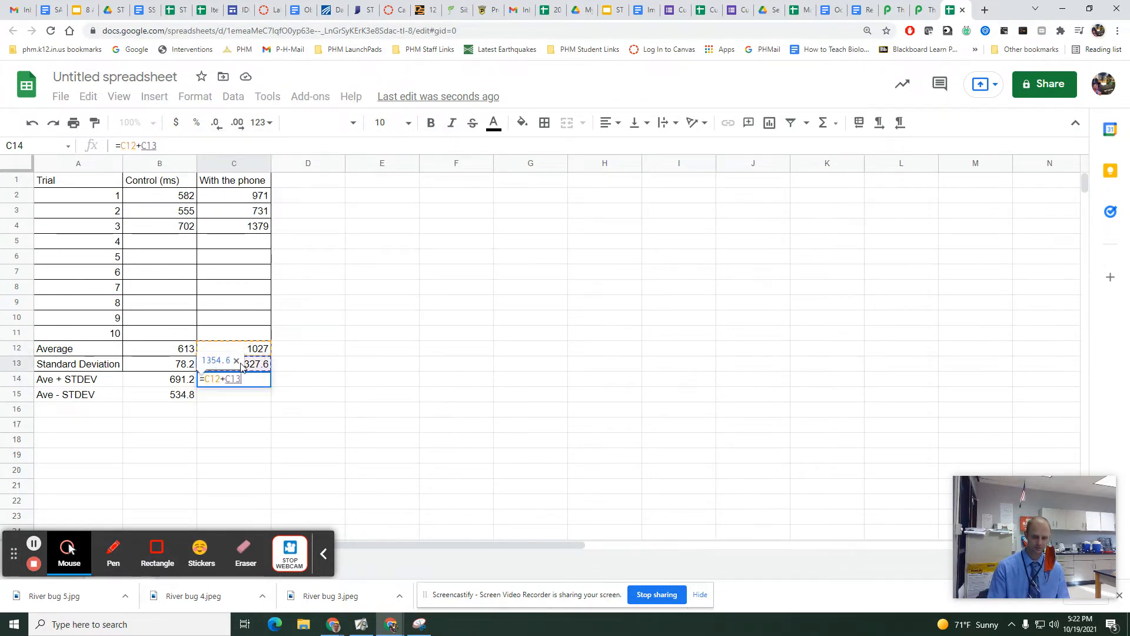
key("Return")
Calculate the with-phone average minus one standard deviation in cell C15 with =C12-C13.
left_click(222, 401)
double_click(221, 397)
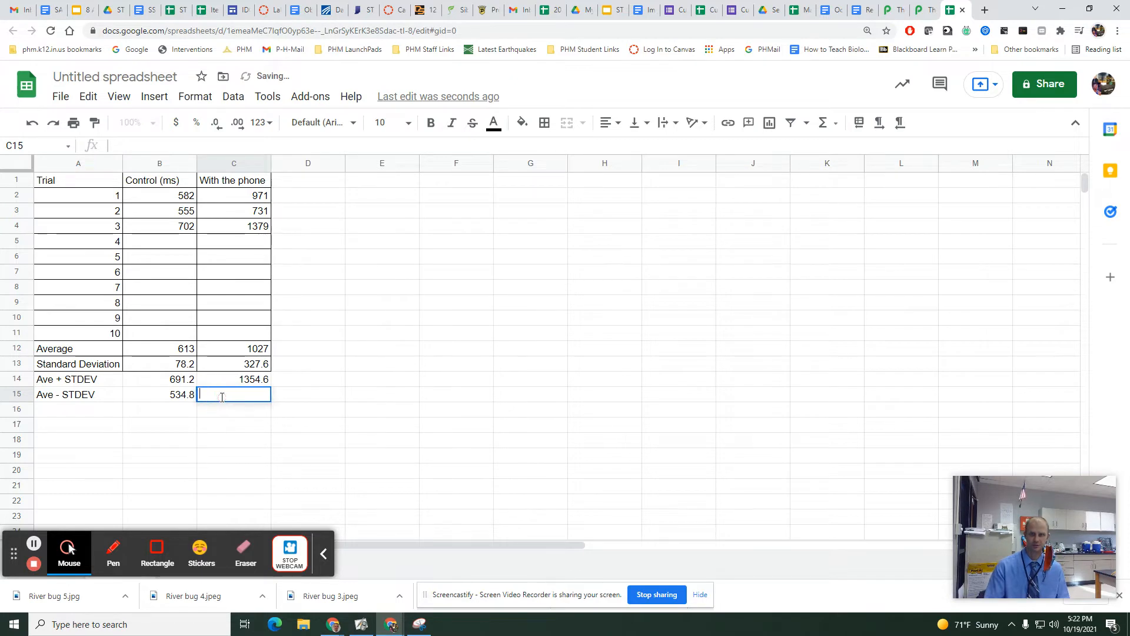
type("=")
left_click(223, 350)
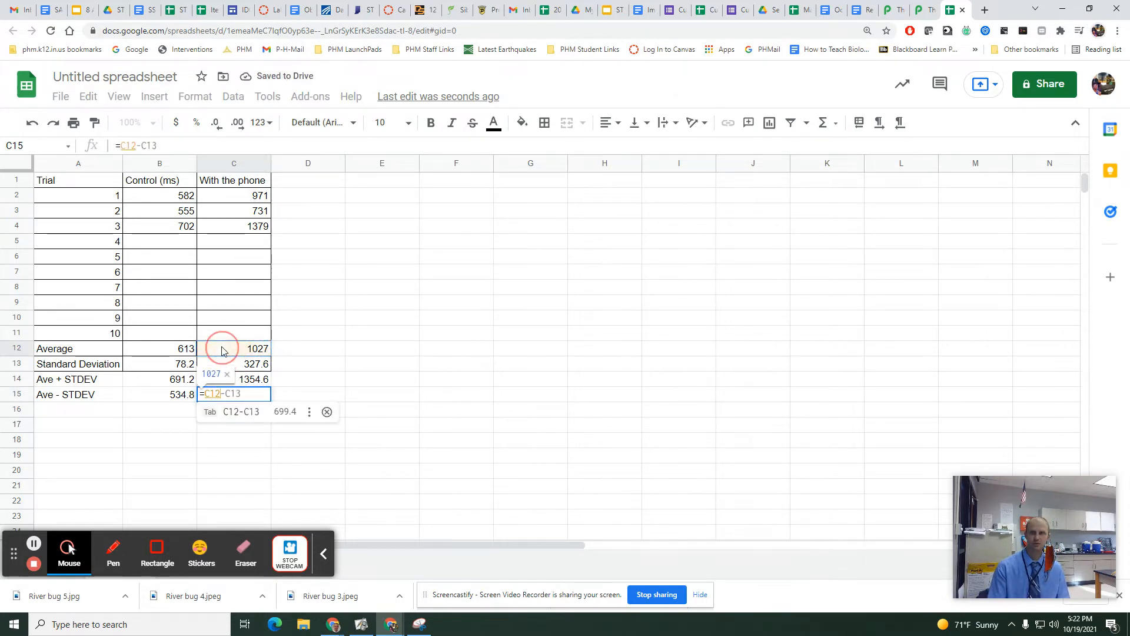
type("-")
left_click(229, 366)
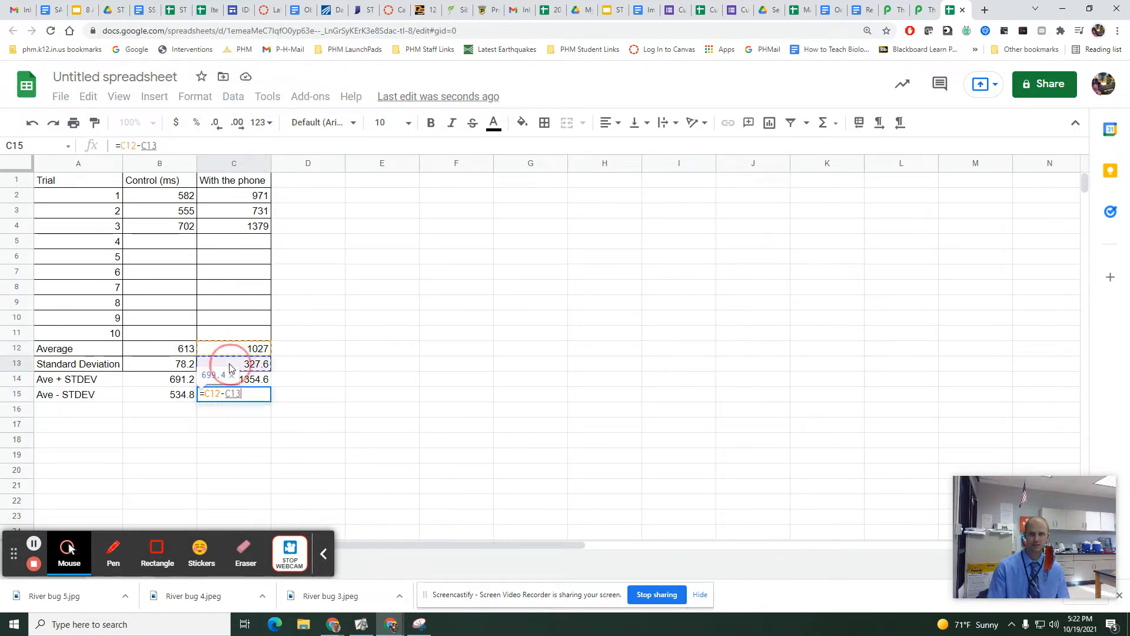
key("Return")
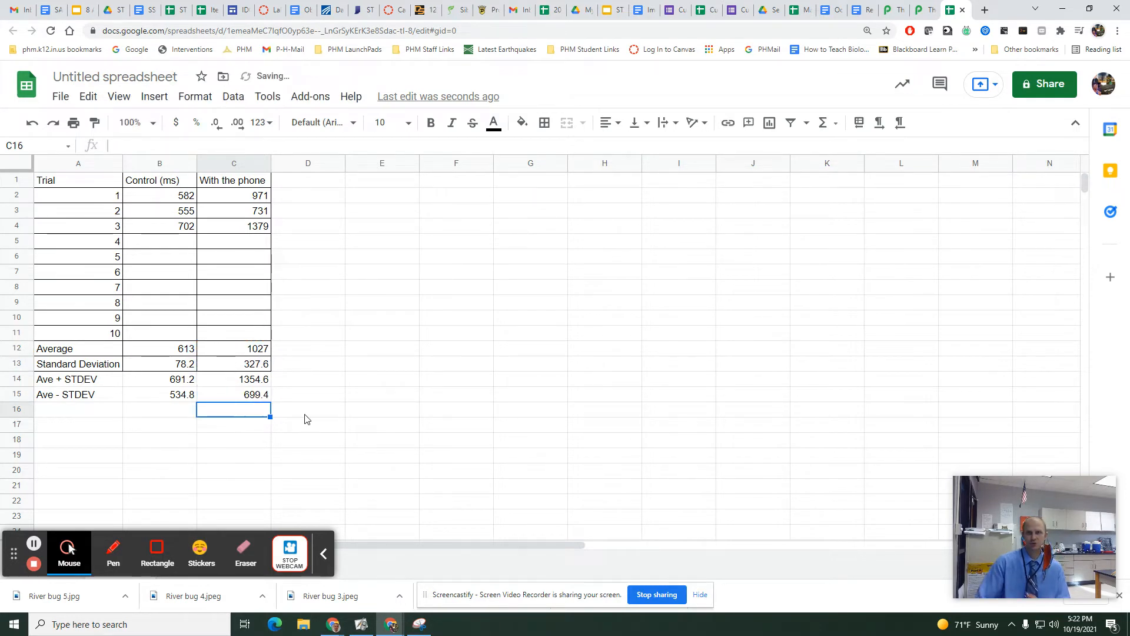
Compare the control upper limit in B14 with the phone lower limit in C15, and review the standard error formula and question 7 in the worksheet document.
left_click(183, 386)
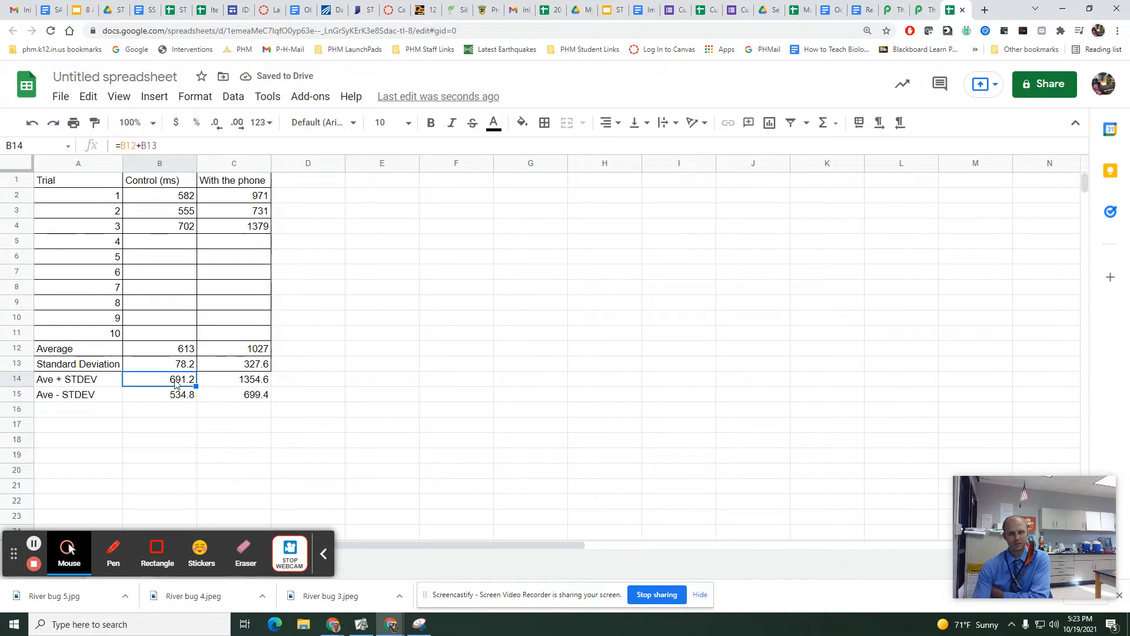
left_click(254, 400)
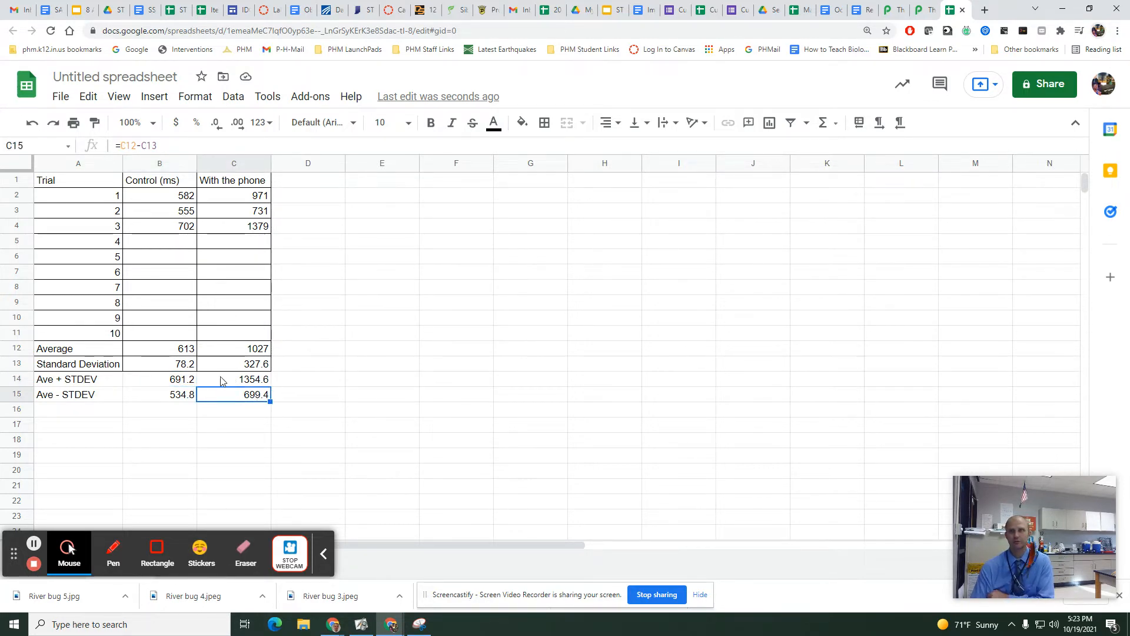
left_click(863, 15)
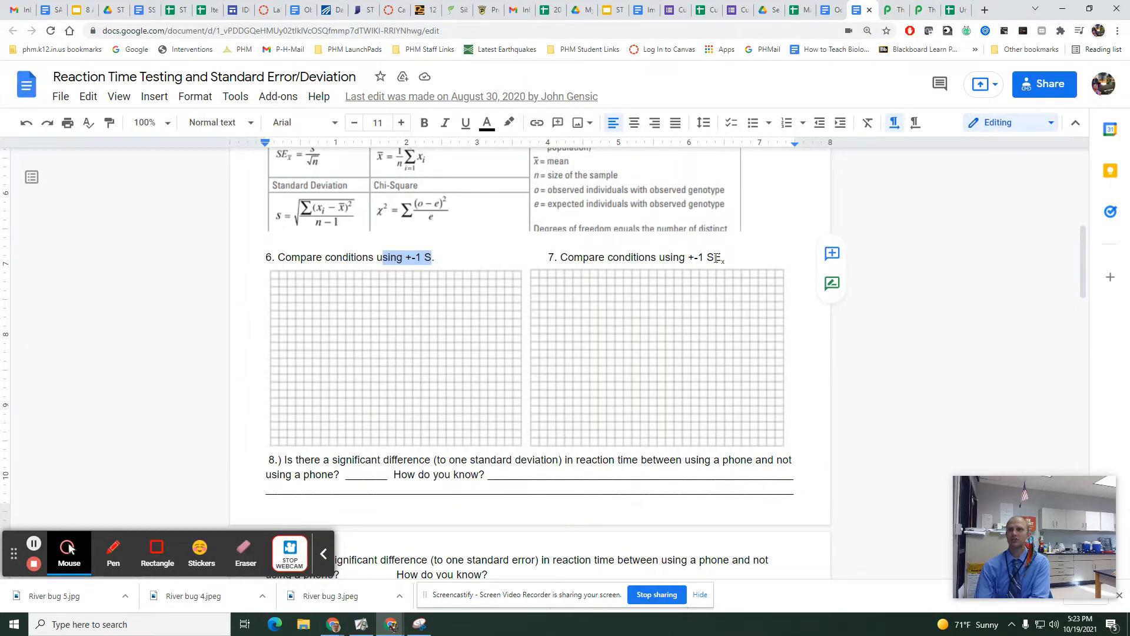
scroll(630, 303, "up", 1)
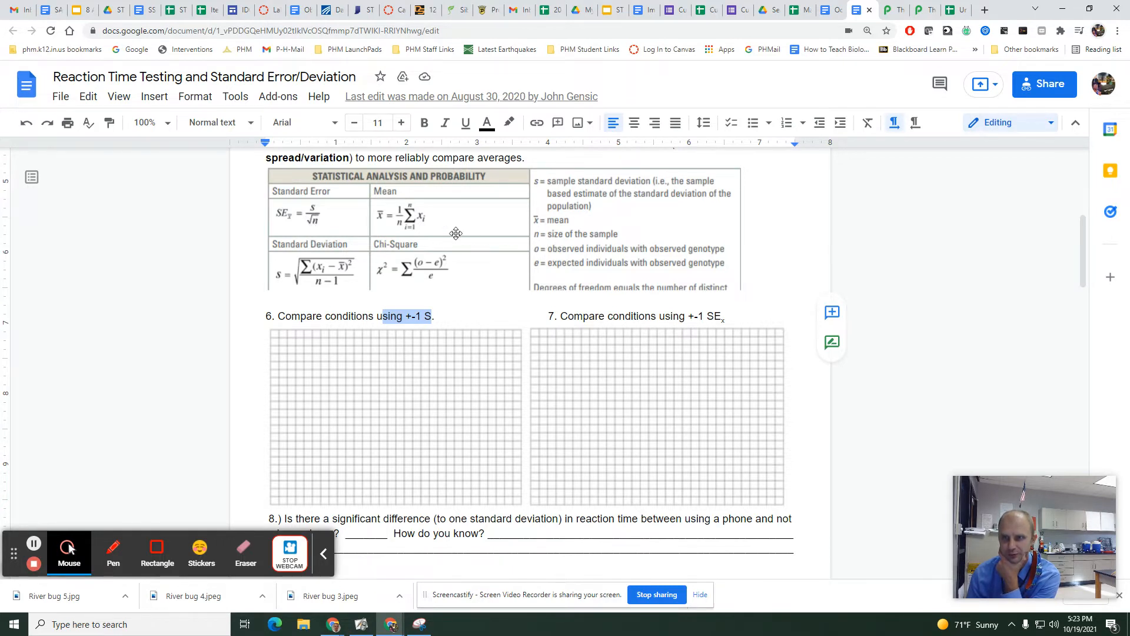
Return to the untitled spreadsheet and add the row label "St. Error" in cell A17.
left_click(953, 13)
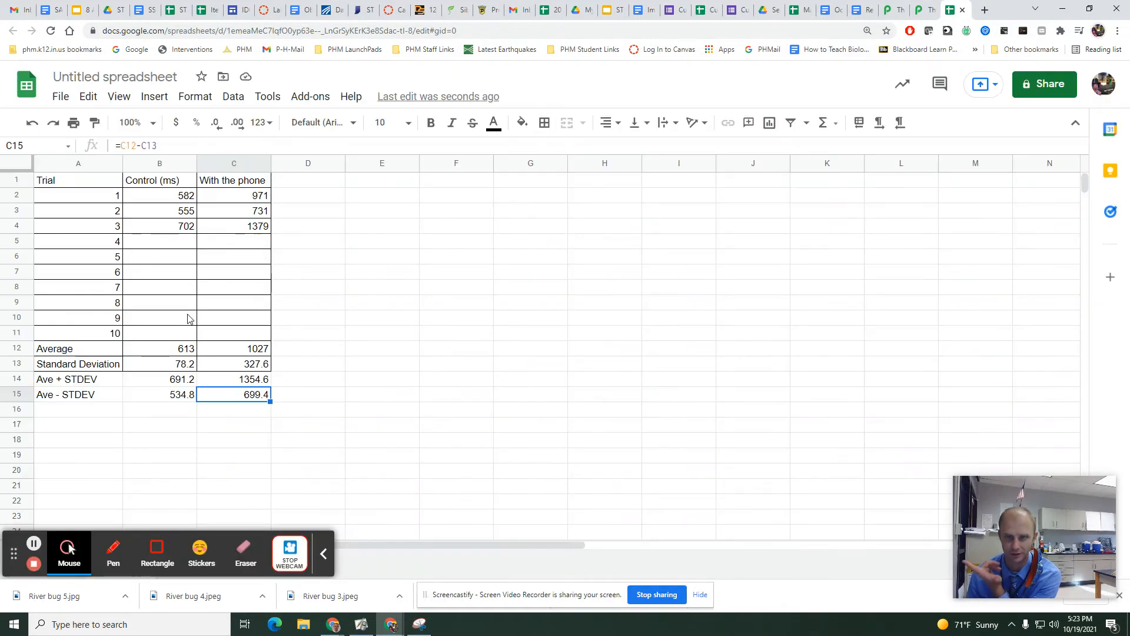
left_click(80, 429)
type("St. E")
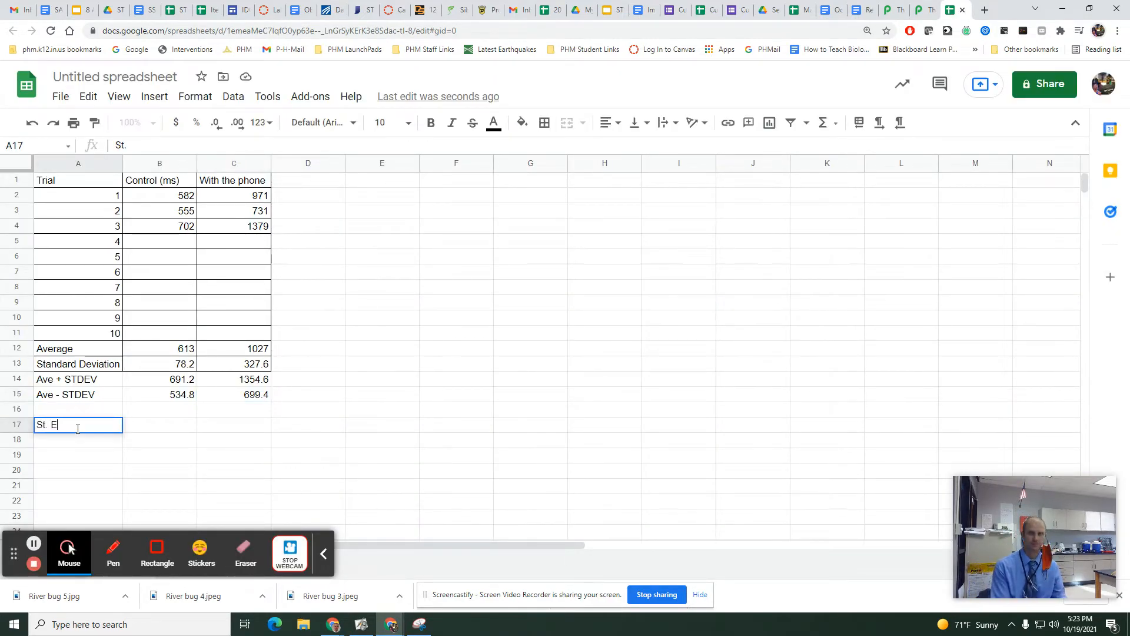
type("rror")
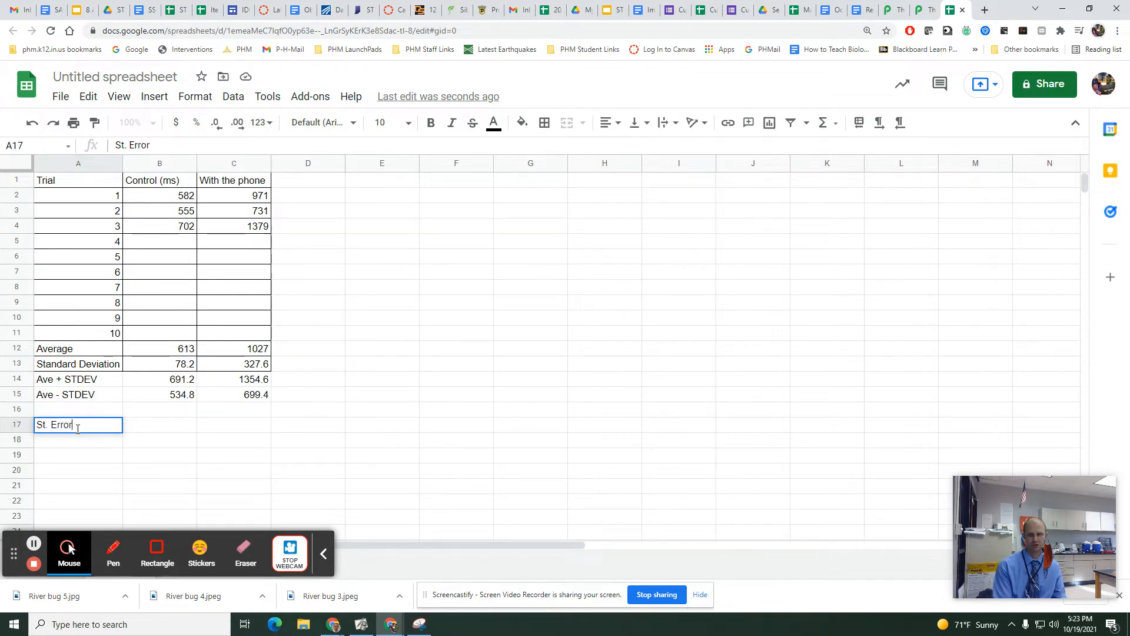
key("Tab")
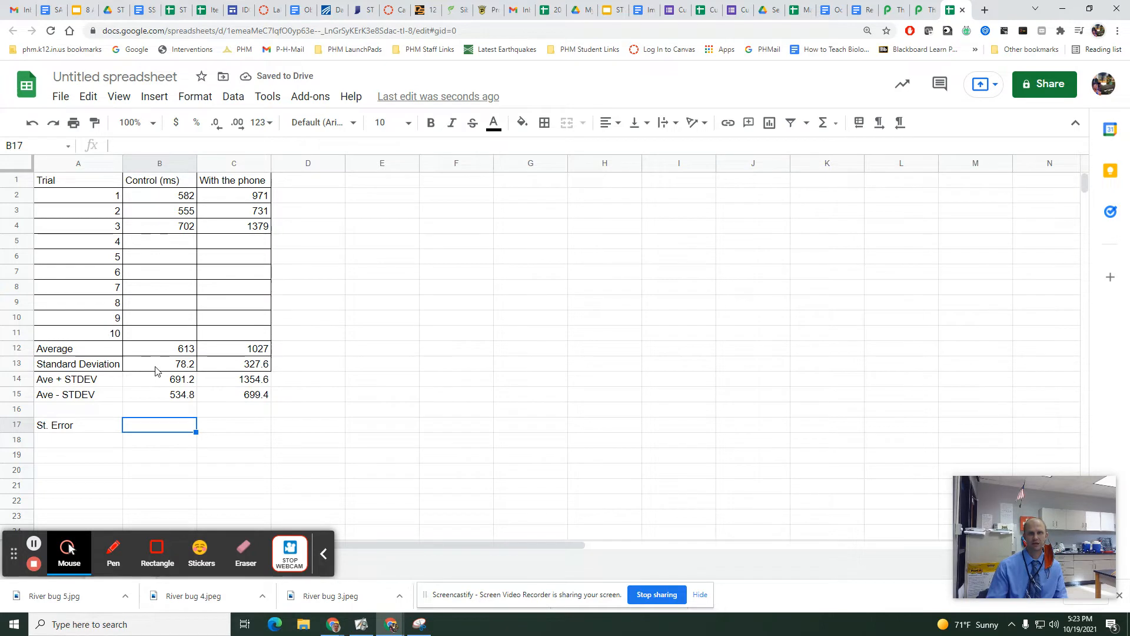
Calculate the control standard error for three trials in cell B17 with =B13/sqrt(3).
type("=")
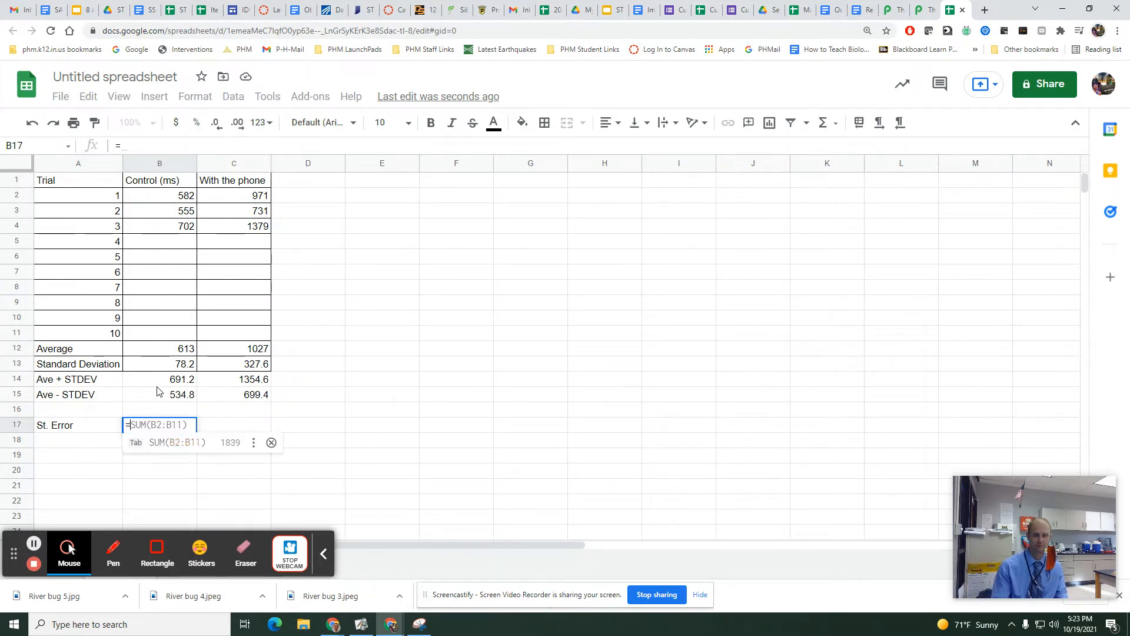
left_click(167, 368)
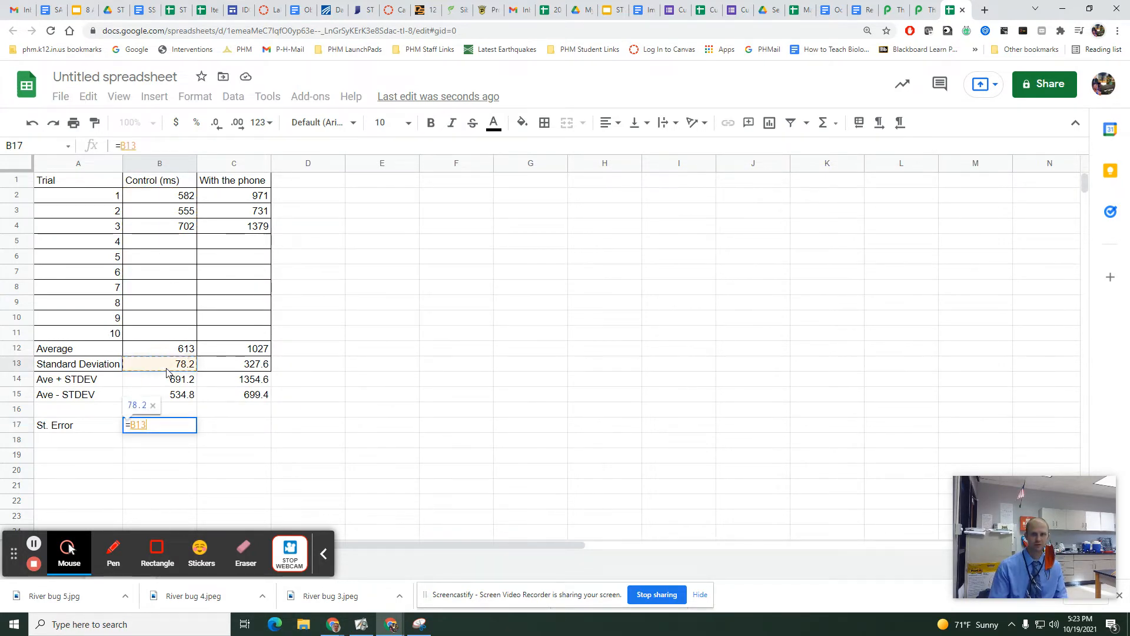
type("/sqrt(")
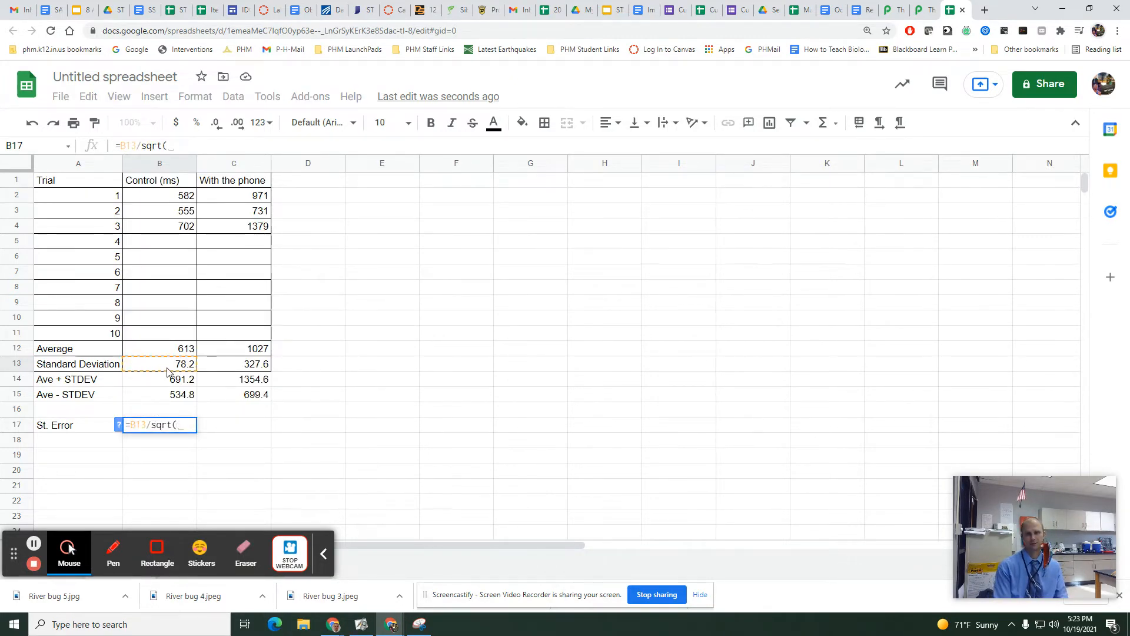
type("10")
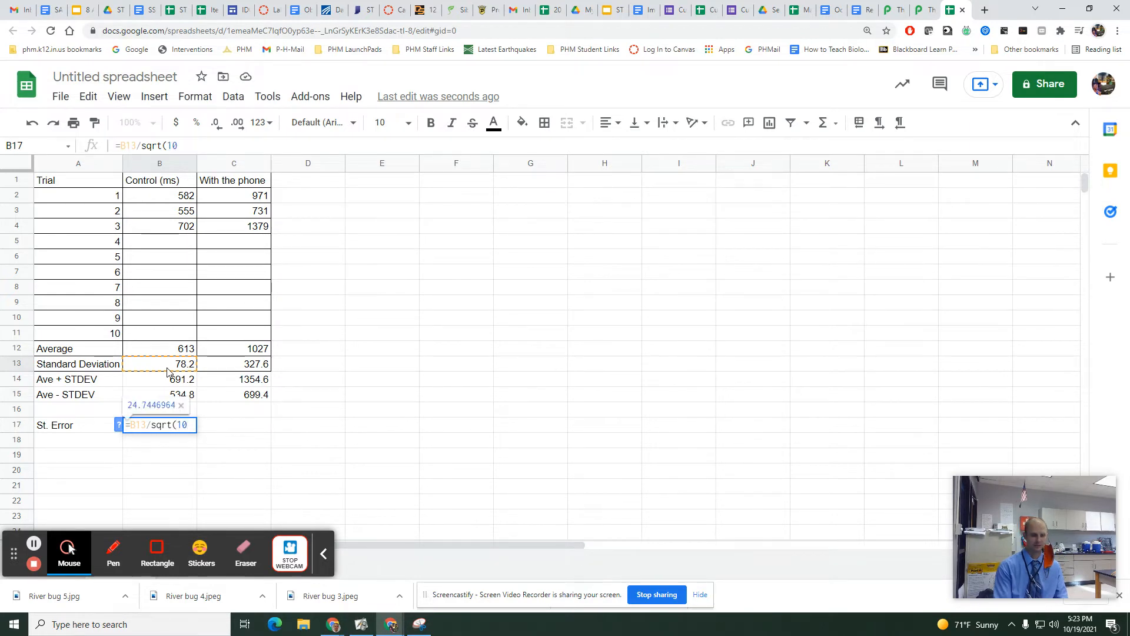
key("BackSpace")
key("BackSpace")
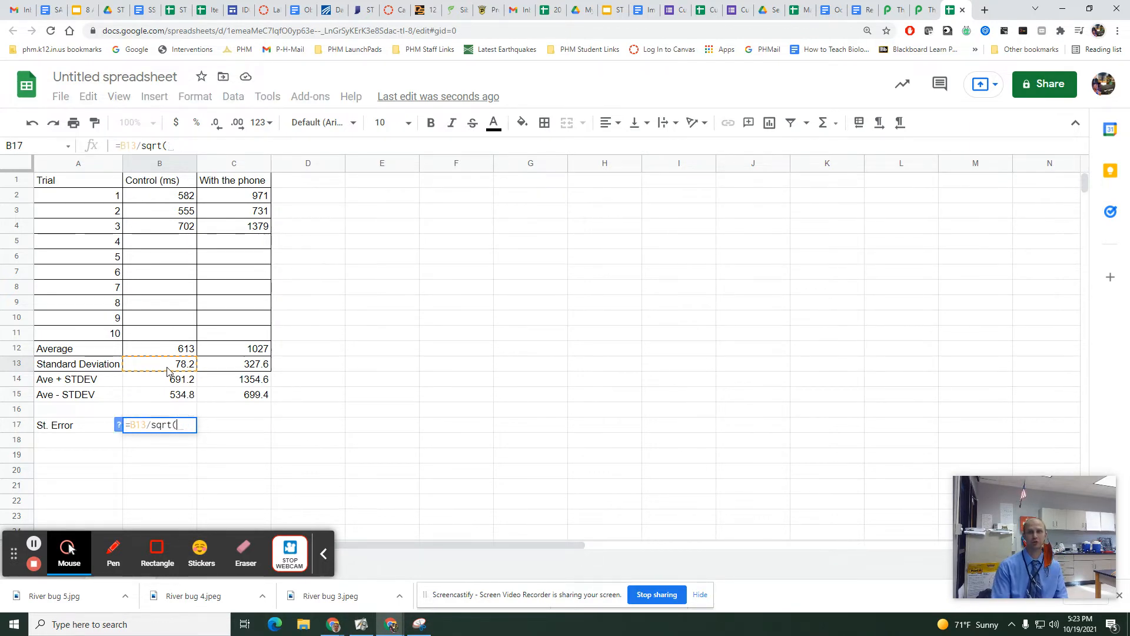
type("3)")
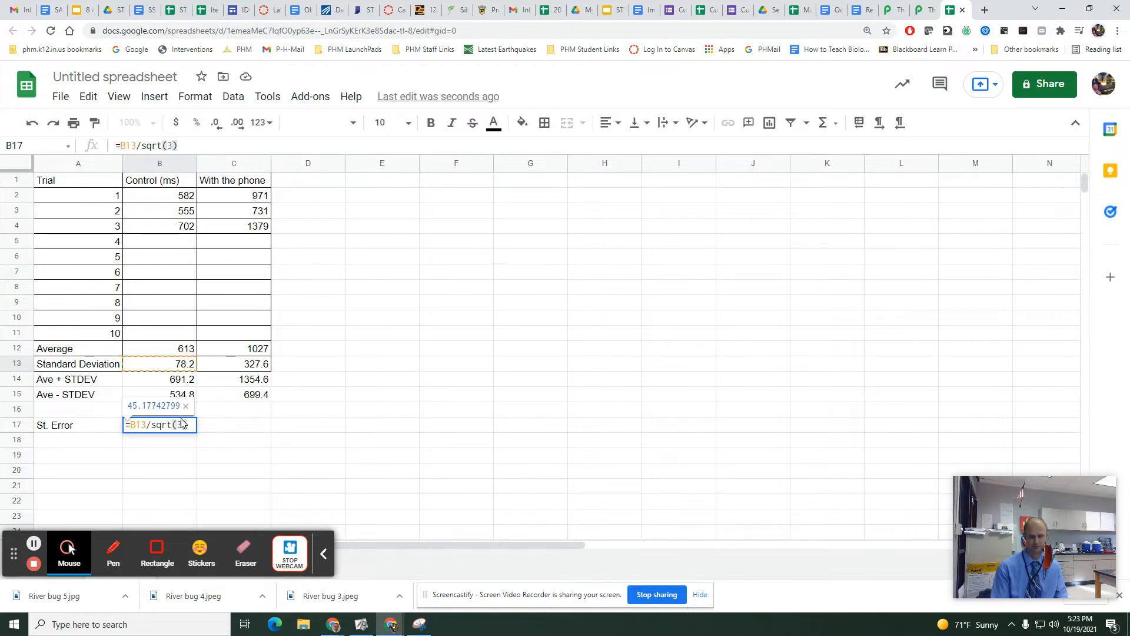
key("Return")
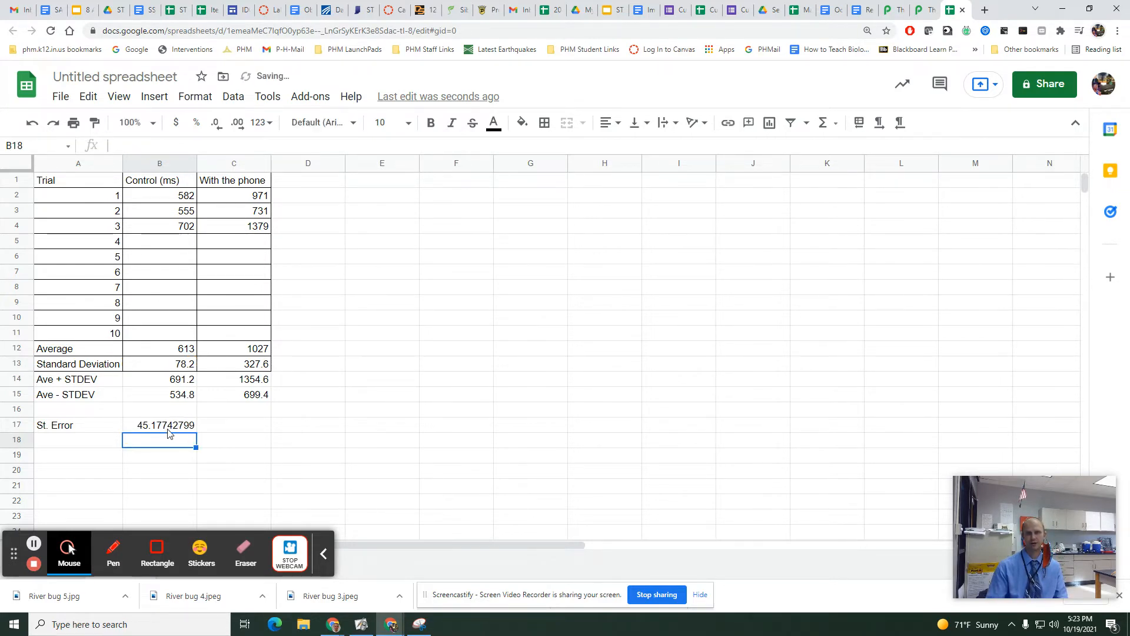
Calculate the with-phone standard error for three trials in cell C17 with =C13/sqrt(3).
left_click(227, 428)
type("=")
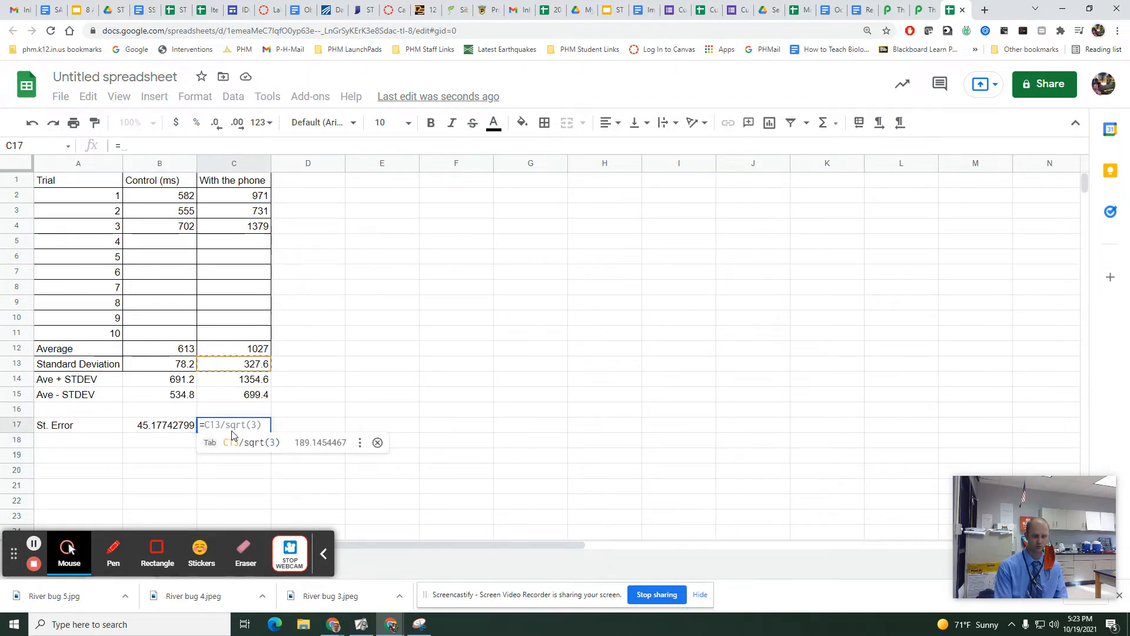
left_click(258, 368)
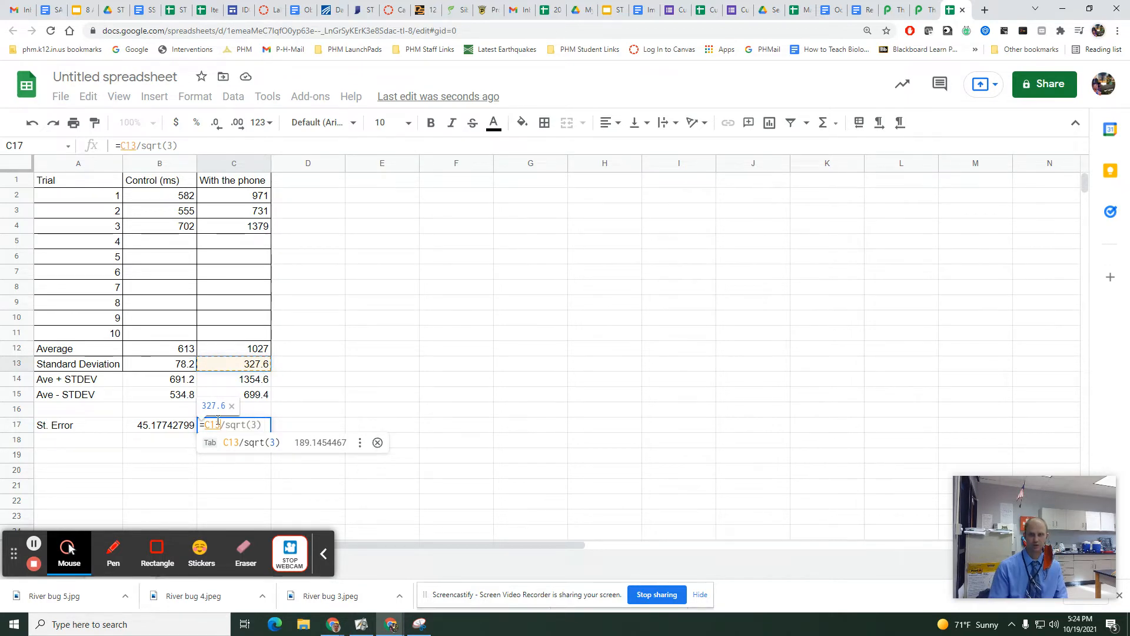
type("/sqrt(30")
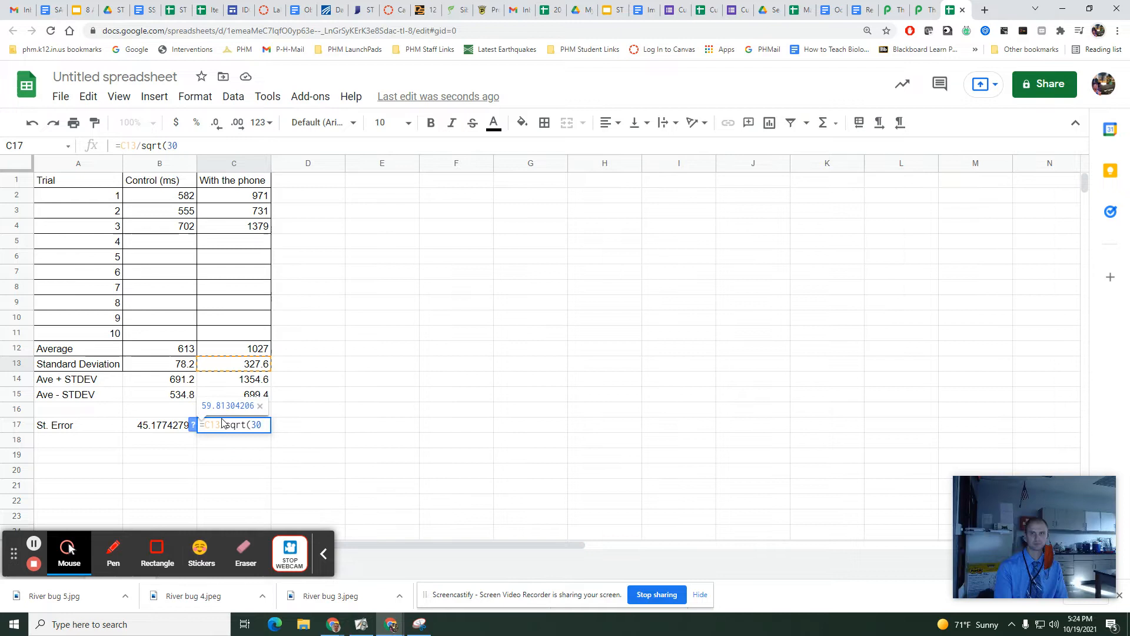
key("BackSpace")
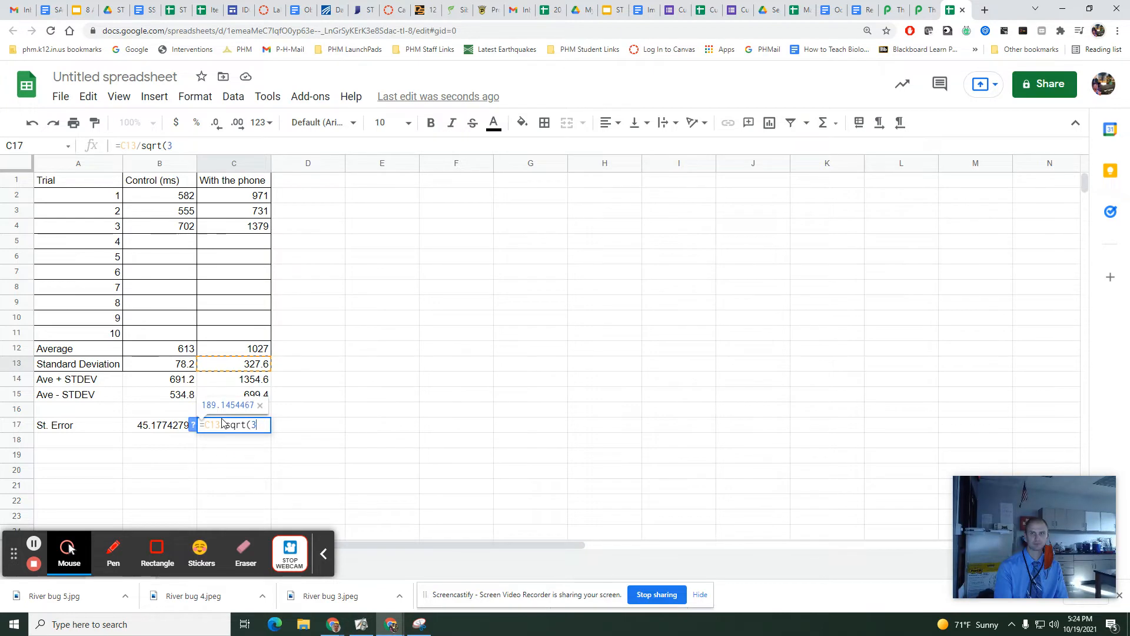
type(")")
key("Return")
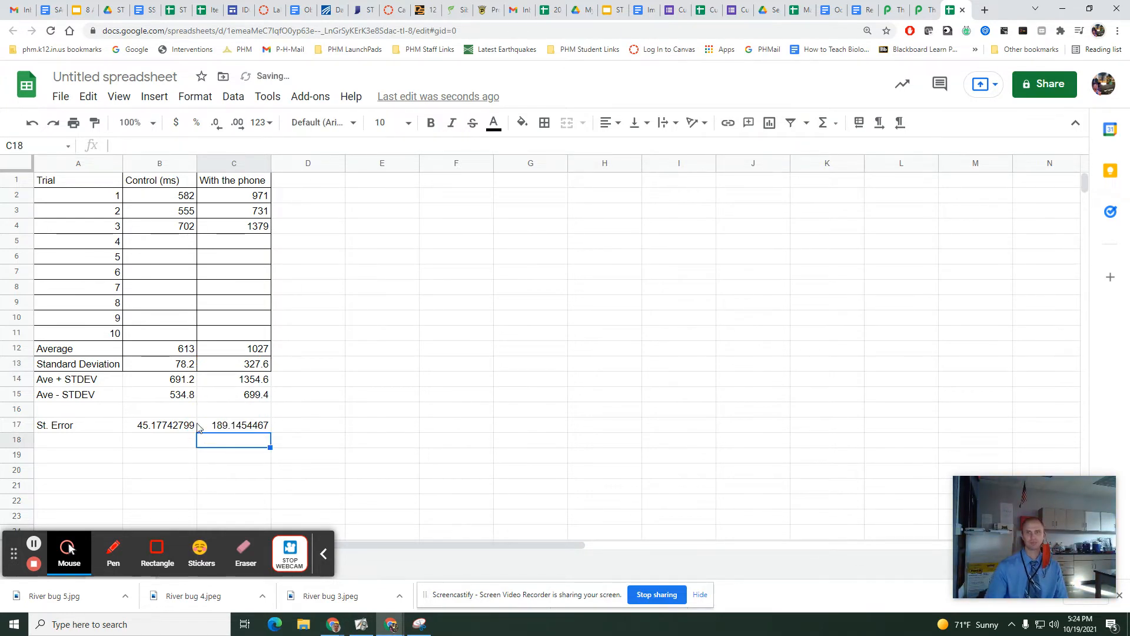
Reduce the standard error values in B17:C17 to one decimal place.
left_click_drag(186, 429, 227, 425)
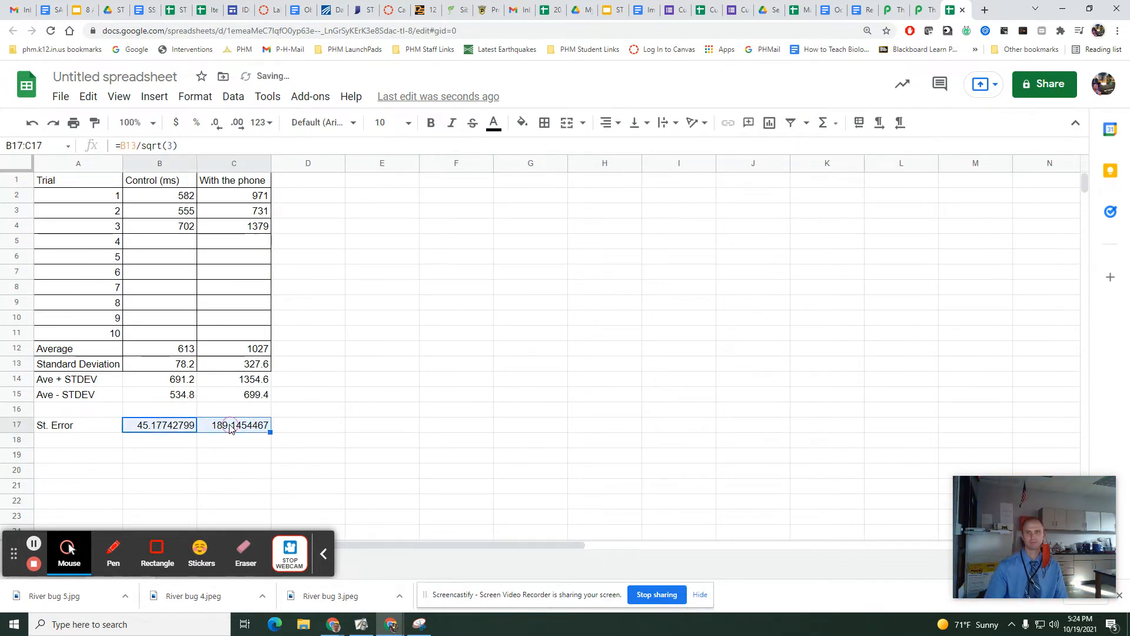
left_click(216, 123)
left_click(216, 123)
left_click(216, 124)
left_click(216, 124)
left_click(216, 124)
left_click(215, 124)
left_click(216, 124)
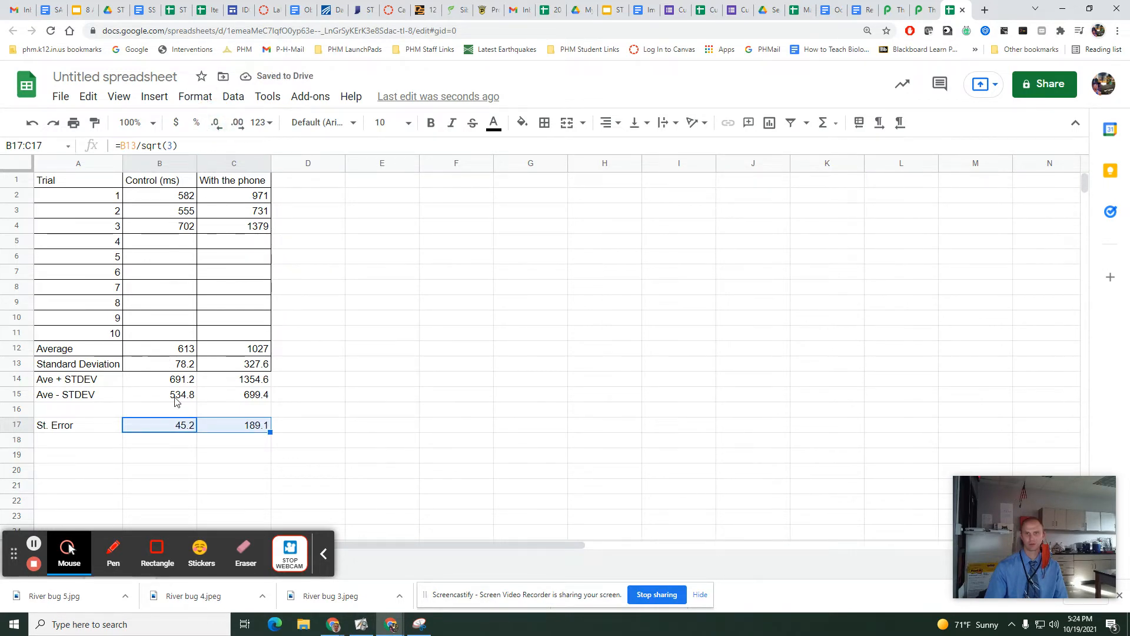
Add the row labels "Ave+St Error" in cell A18 and "Ave - St Error" in cell A19.
left_click(166, 445)
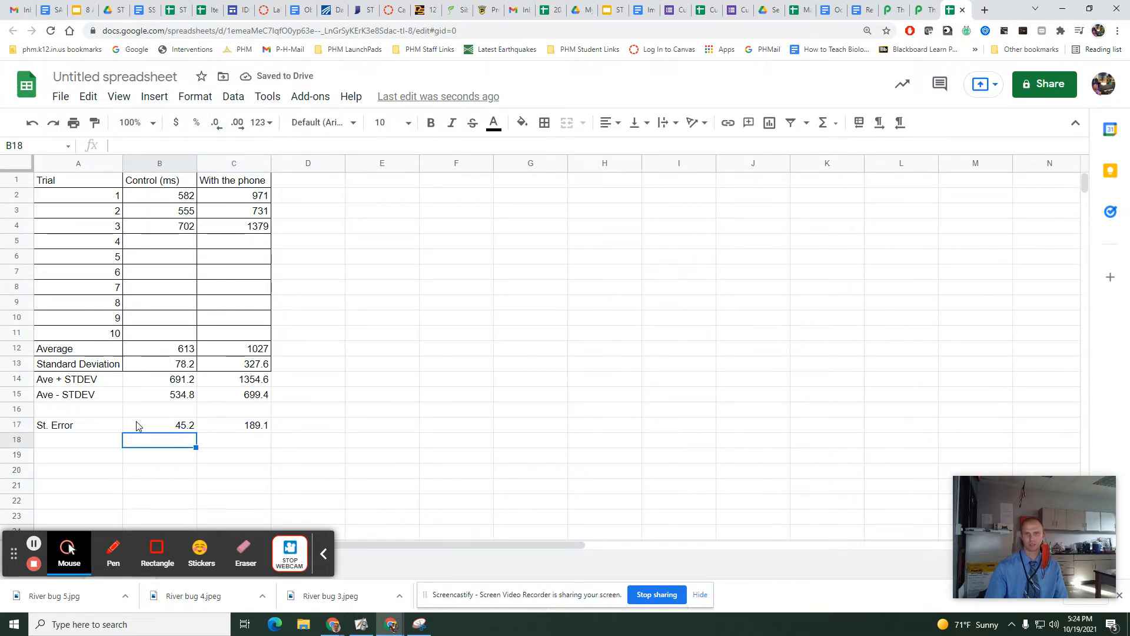
left_click(90, 442)
type("Ave+St Error")
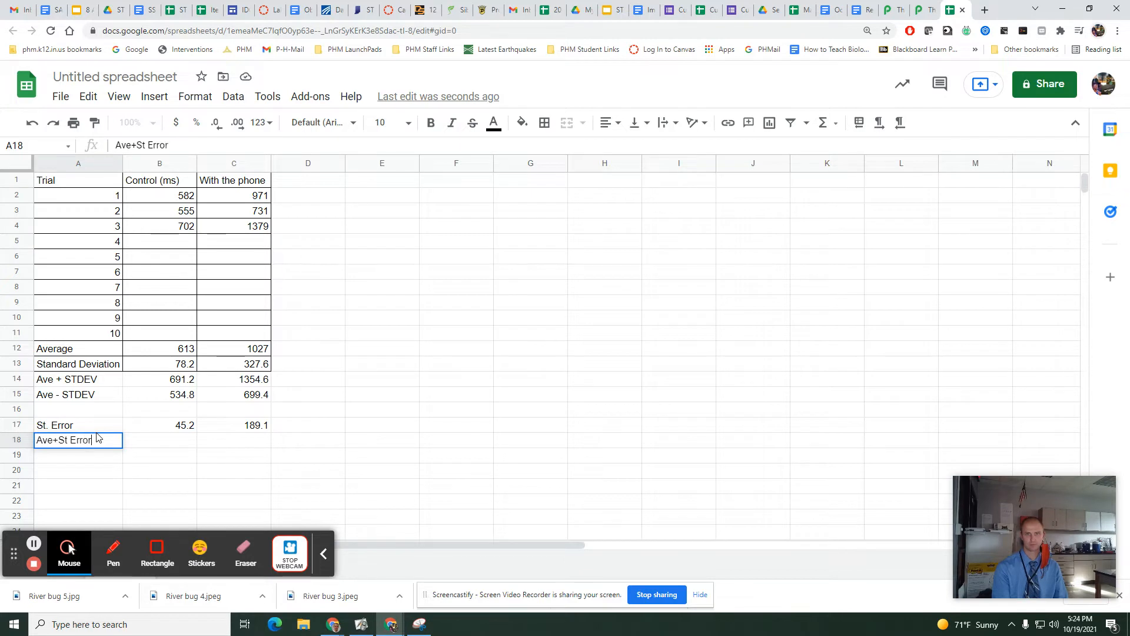
key("Return")
type("Ave ")
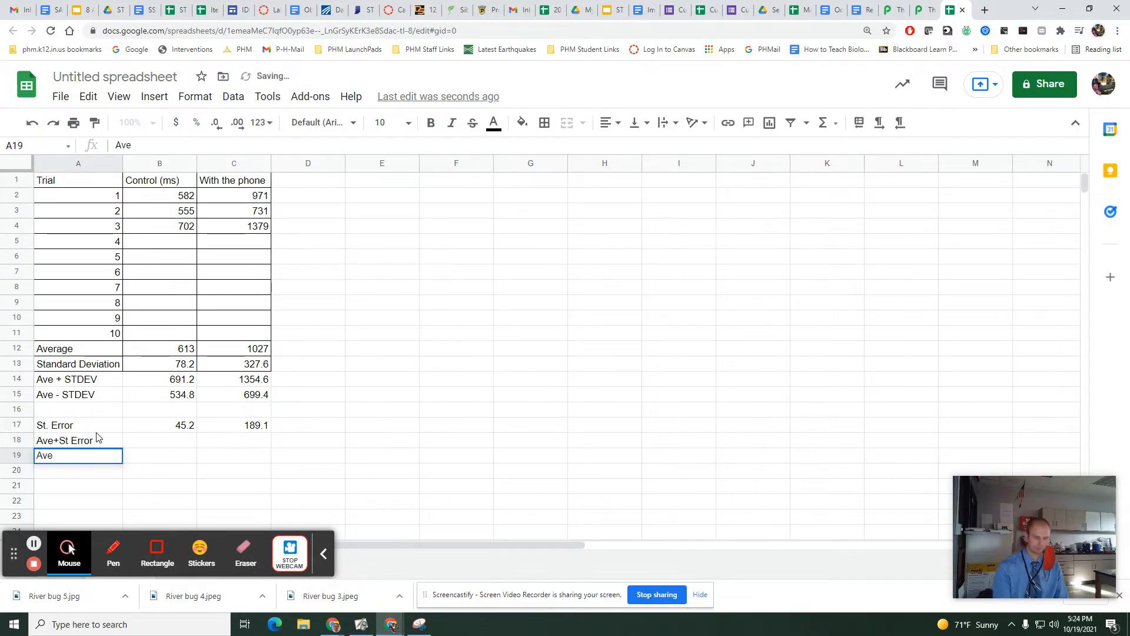
type("- St")
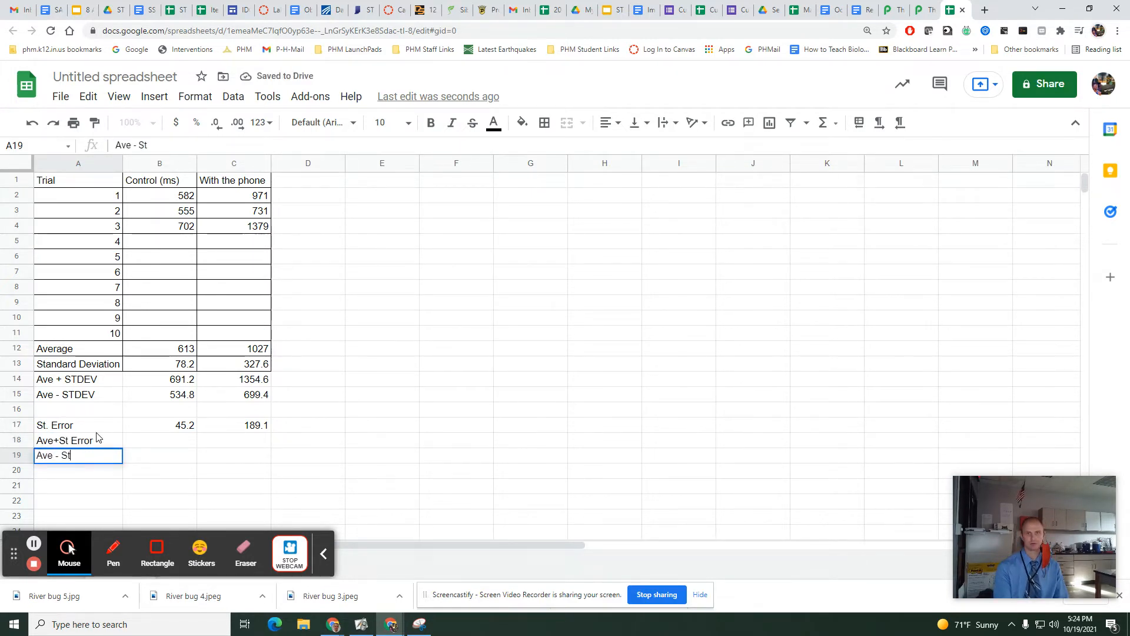
type(" Error")
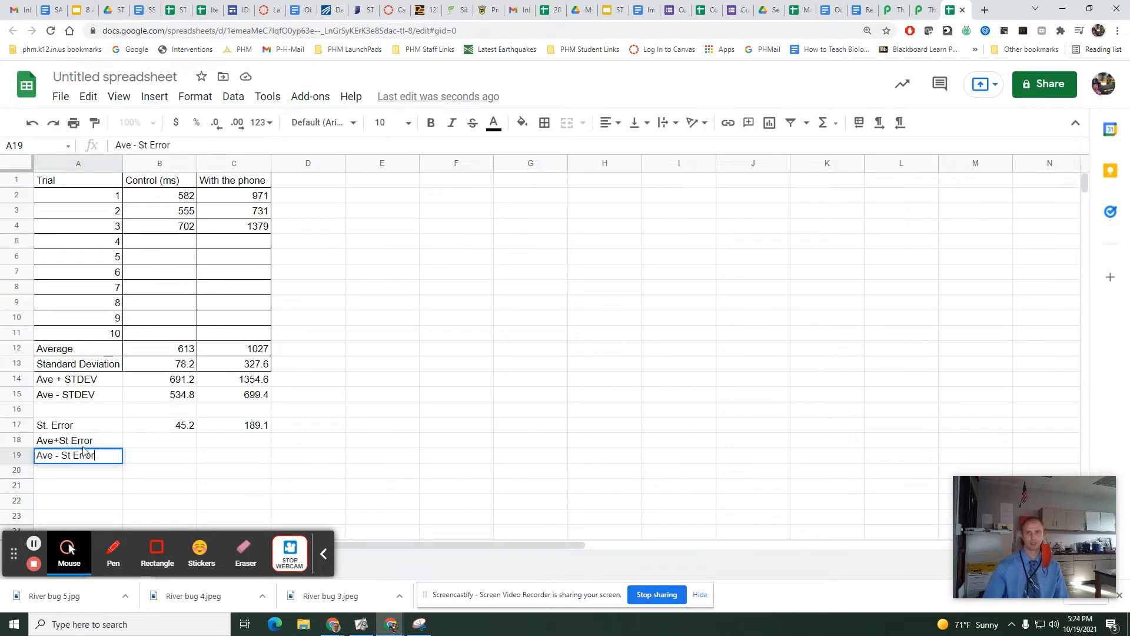
left_click(150, 460)
Calculate the control average plus one standard error in cell B18 with =B12+B17.
left_click(172, 420)
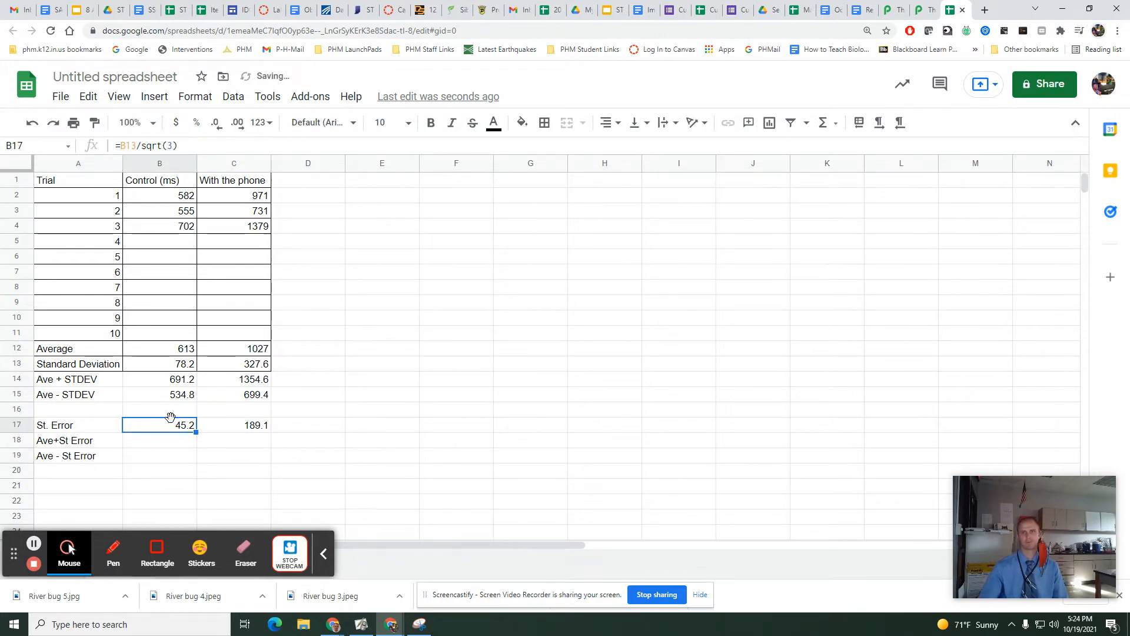
left_click(189, 441)
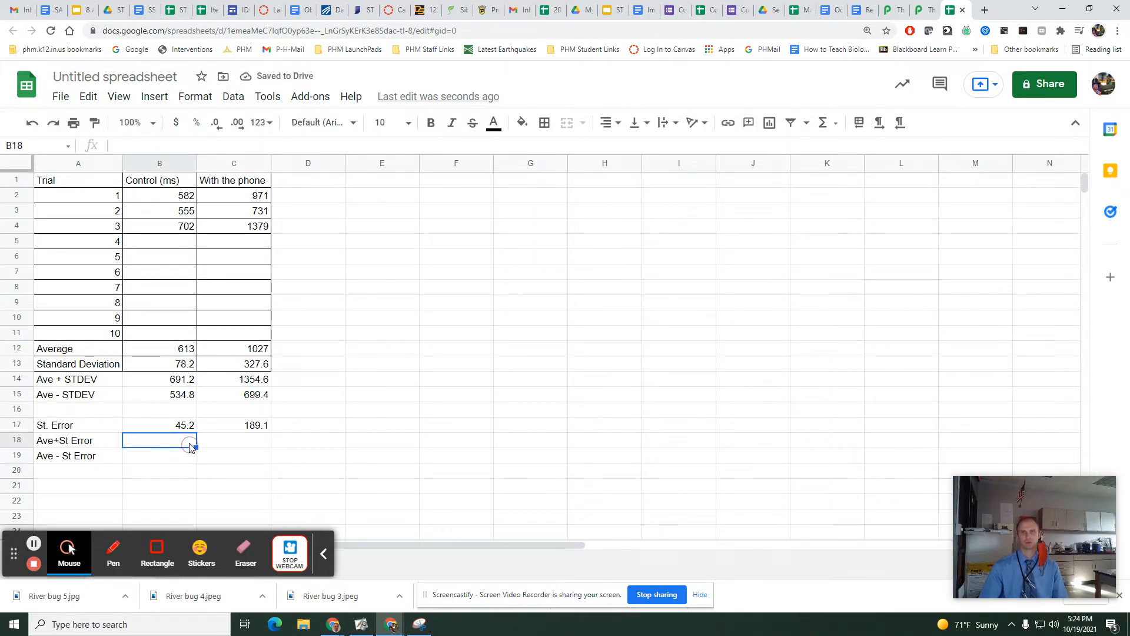
type("=")
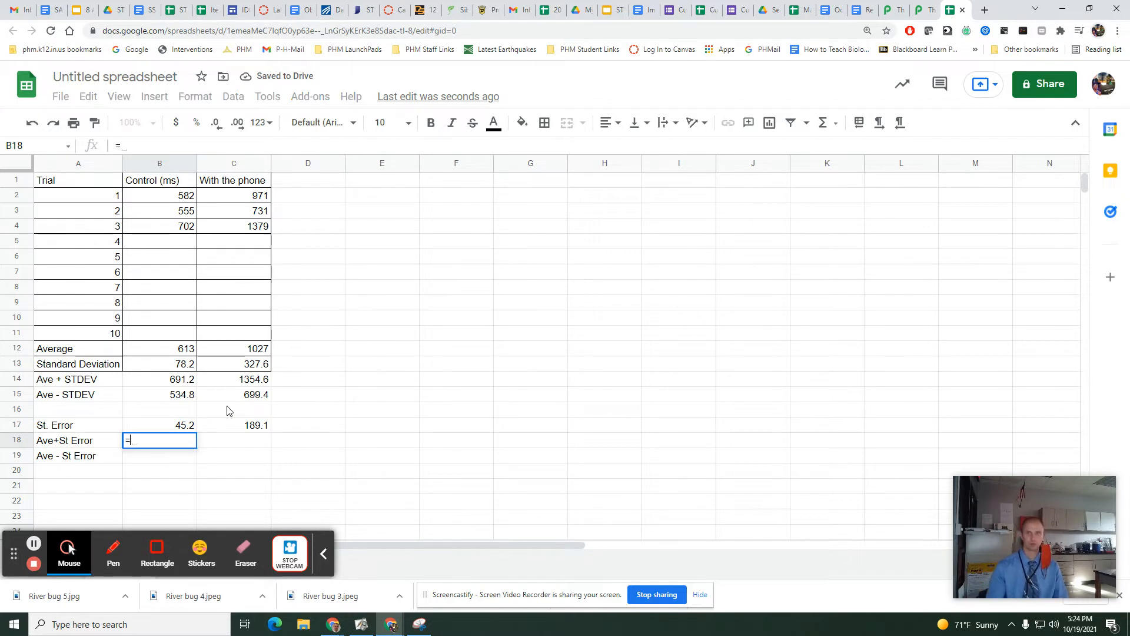
left_click(174, 353)
type("+")
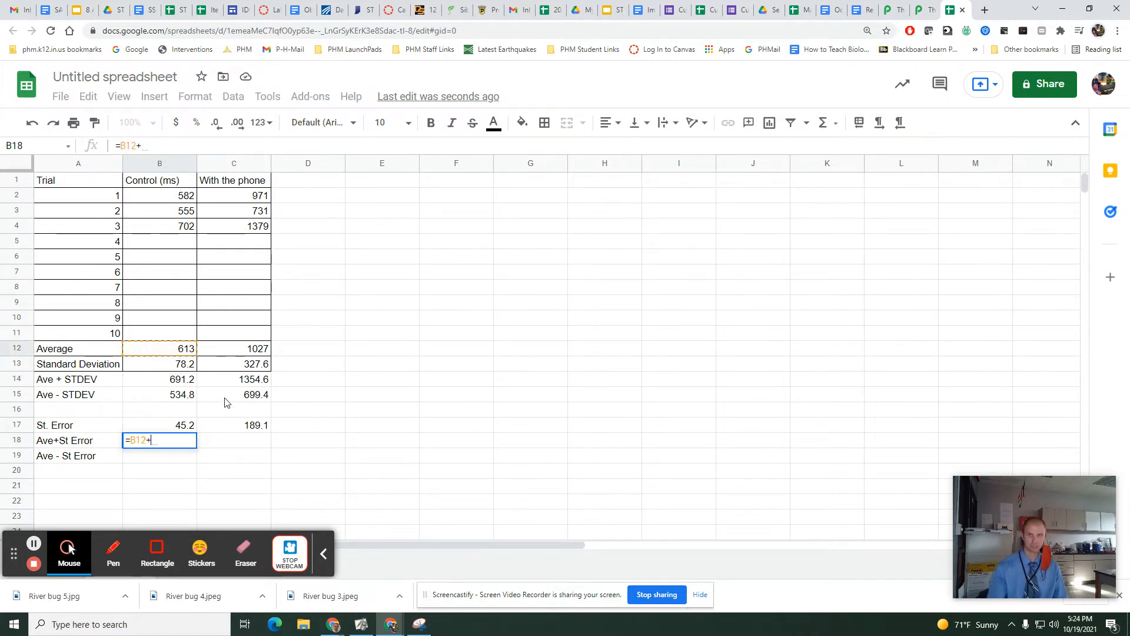
left_click(185, 426)
key("Return")
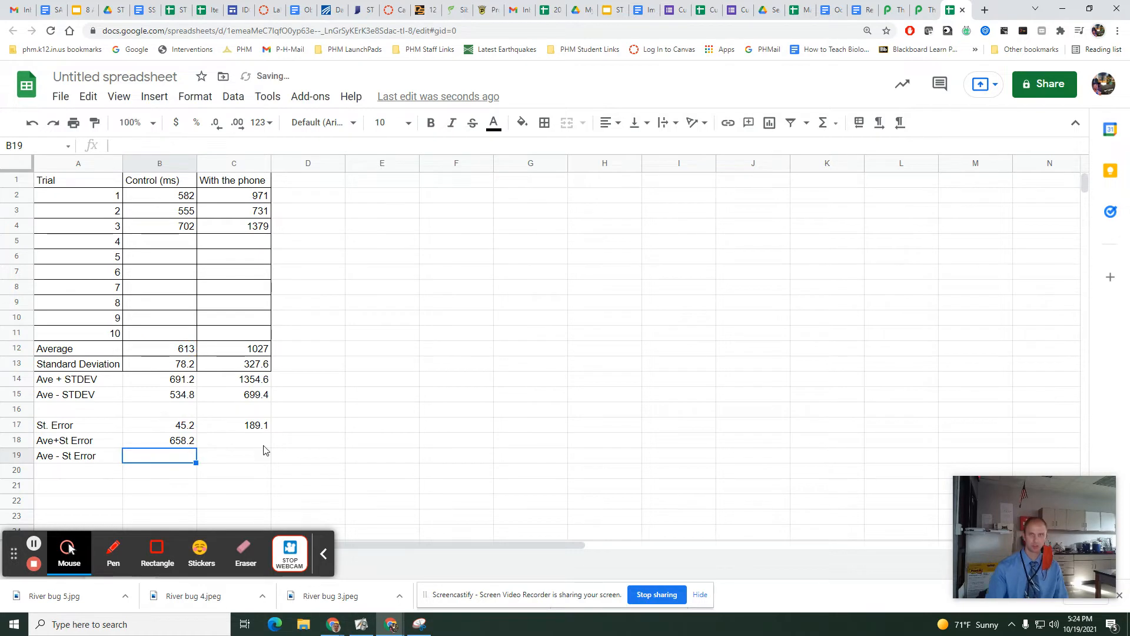
Calculate the control average minus one standard error in cell B19 with =B12-B17.
type("=")
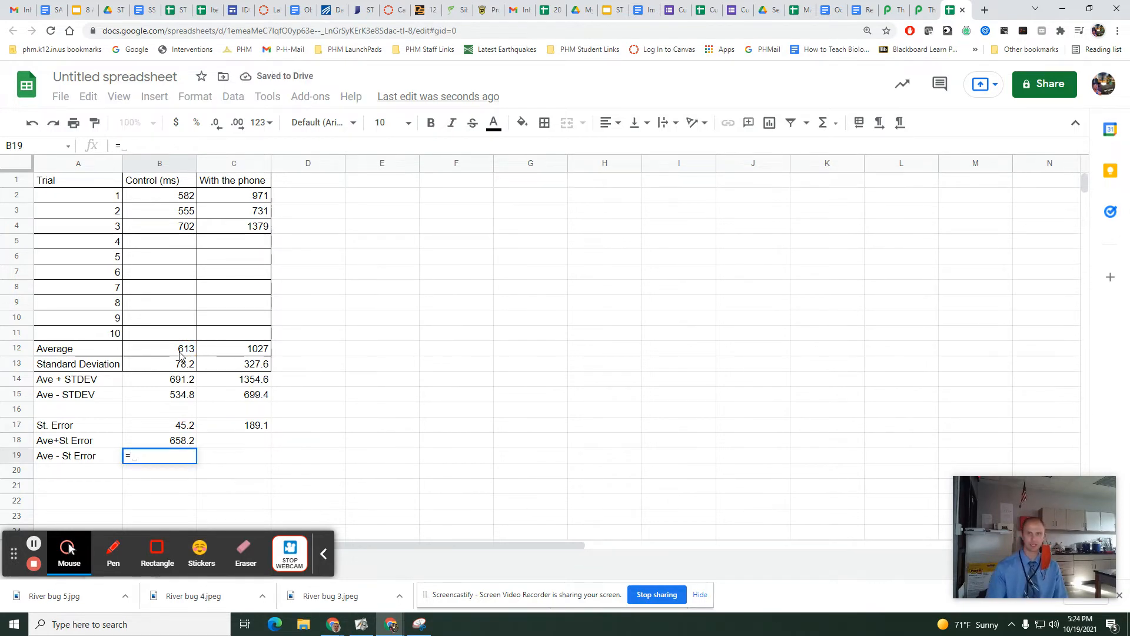
left_click(180, 352)
type("-")
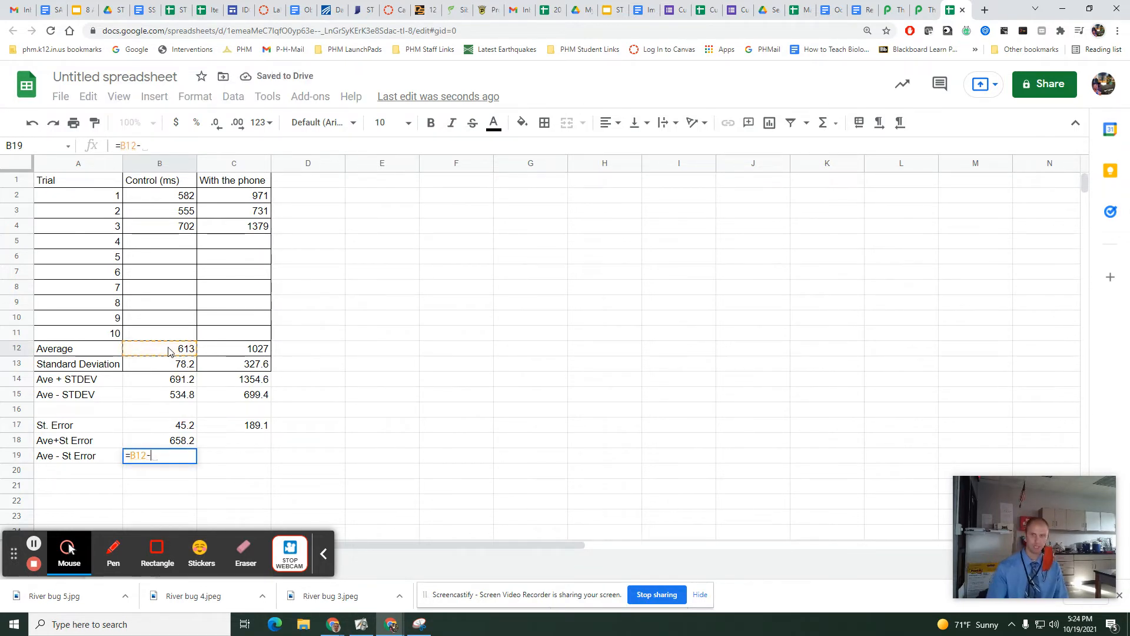
left_click(164, 429)
key("Return")
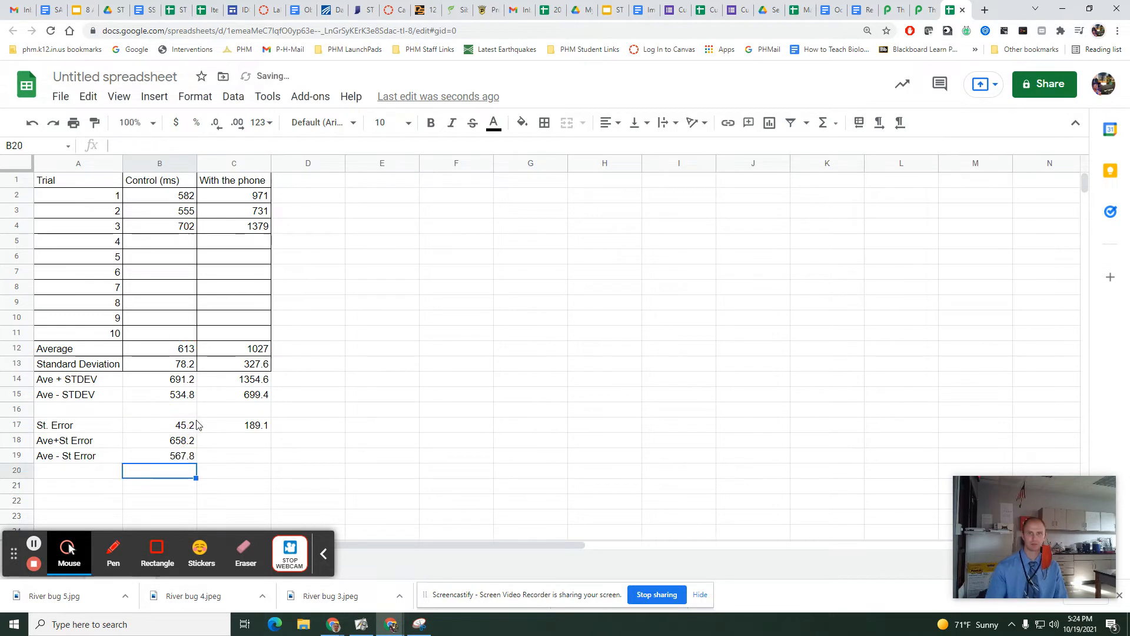
Copy the plus and minus one standard error formulas from B18:B19 into the with-phone cells C18:C19.
left_click(223, 451)
left_click(189, 443)
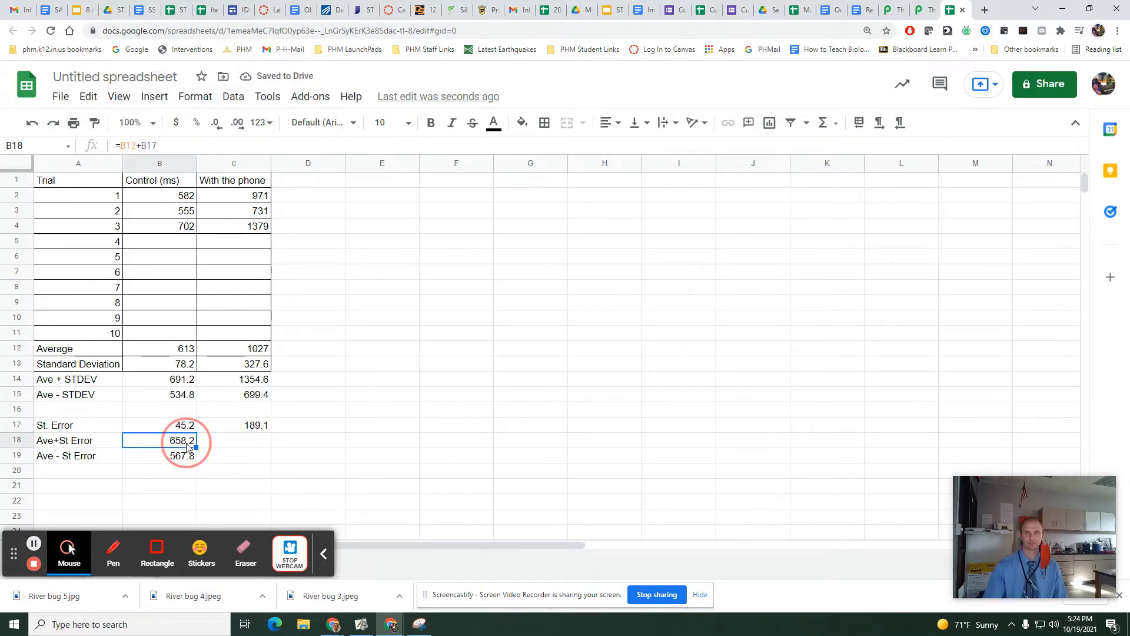
left_click_drag(196, 449, 223, 464)
left_click(190, 457)
left_click(213, 492)
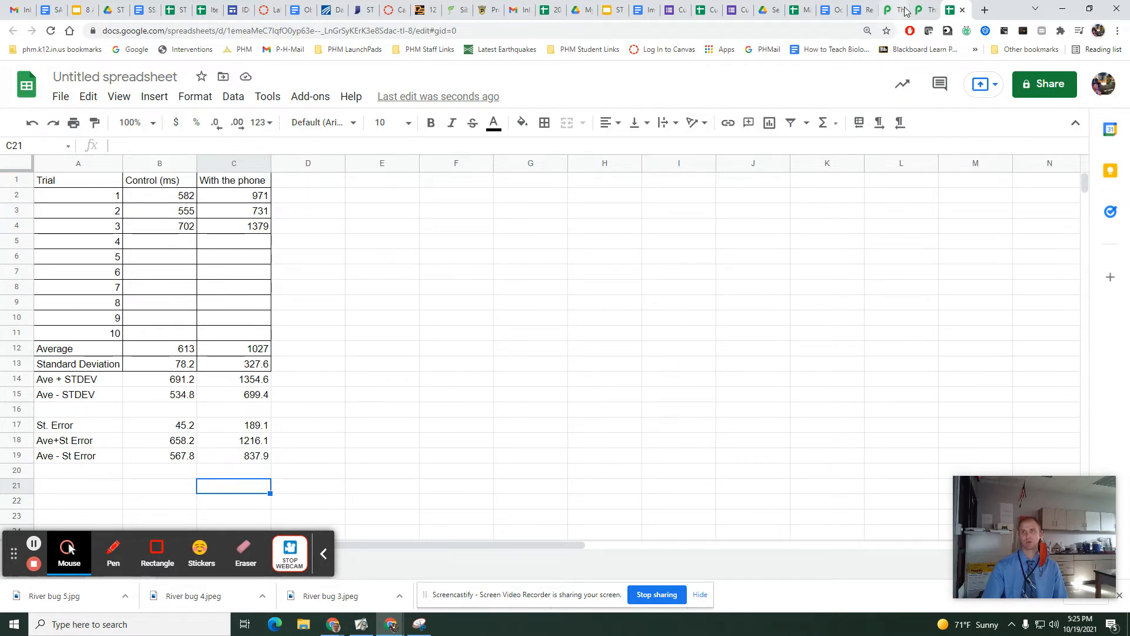
Switch to the "Reaction Time Testing and Standard Error/Deviation" document and review the questions on comparing conditions by one and two standard errors.
left_click(863, 10)
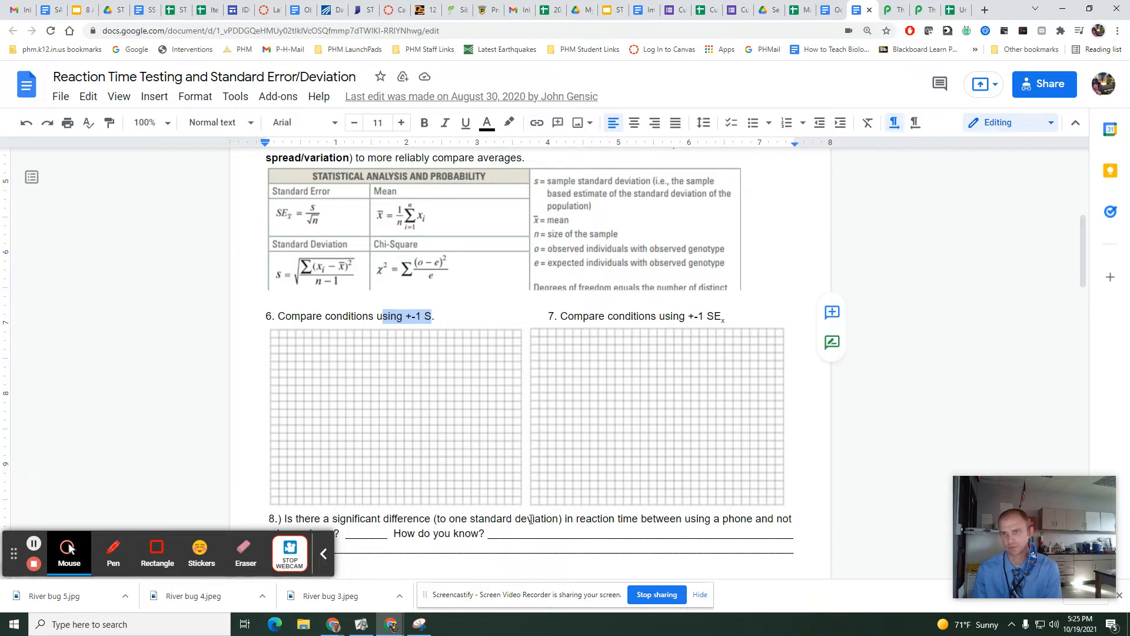
scroll(554, 519, "down", 3)
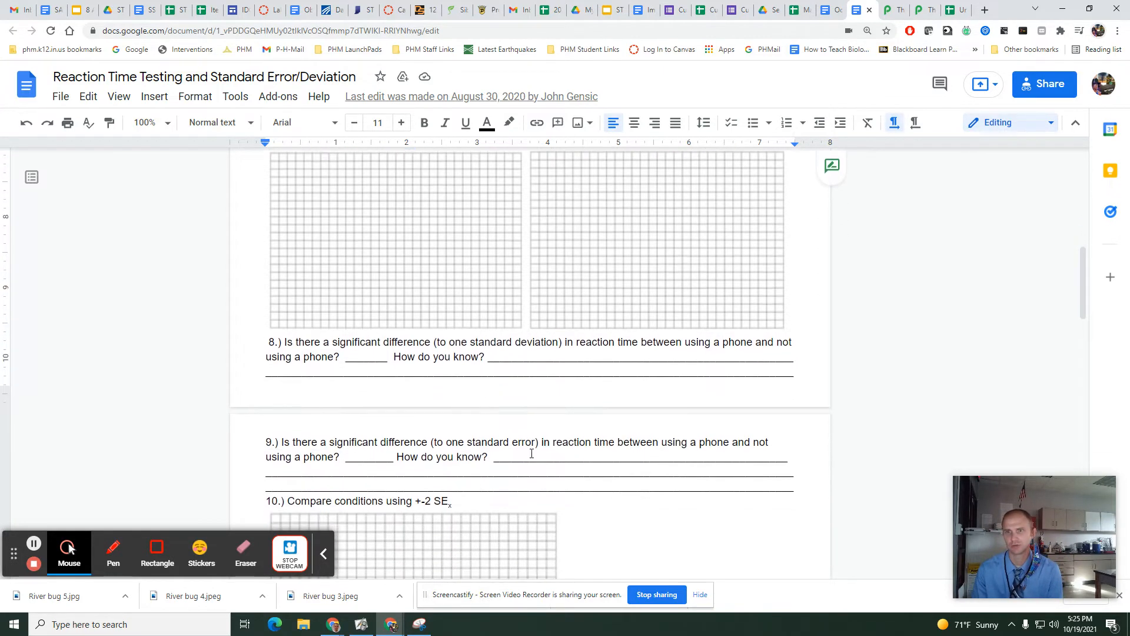
left_click_drag(356, 446, 551, 445)
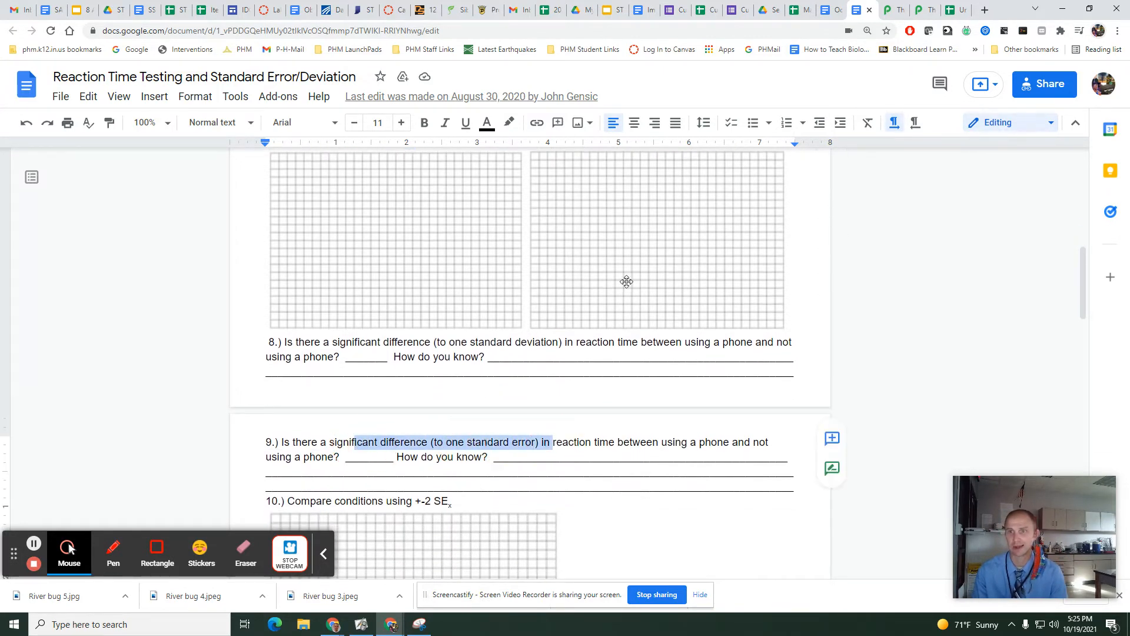
scroll(555, 336, "up", 1)
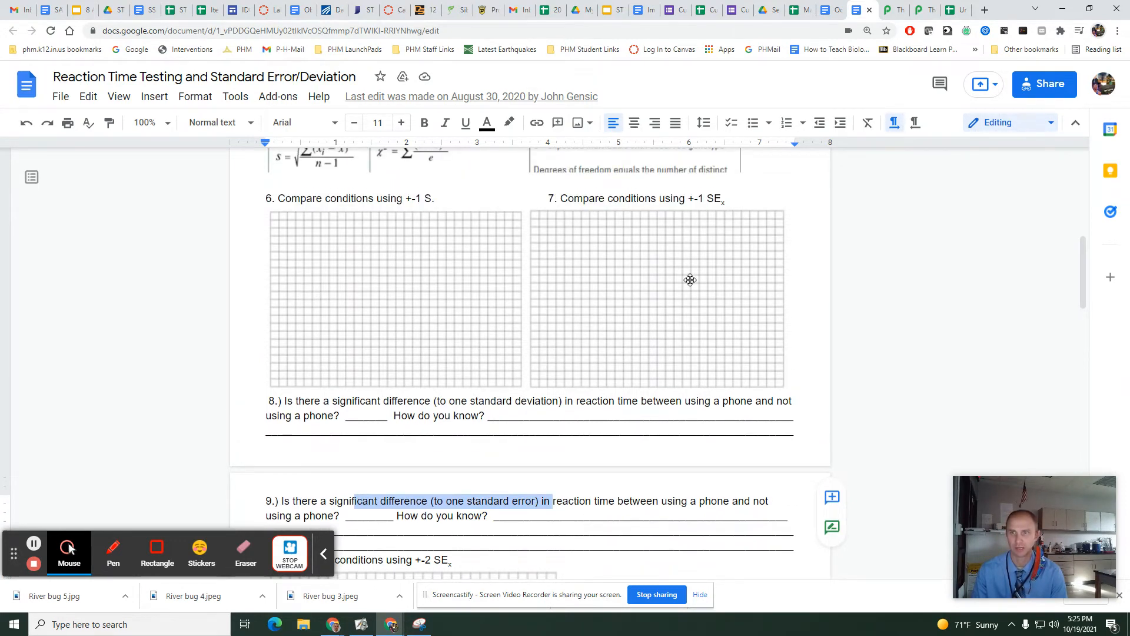
scroll(623, 386, "down", 1)
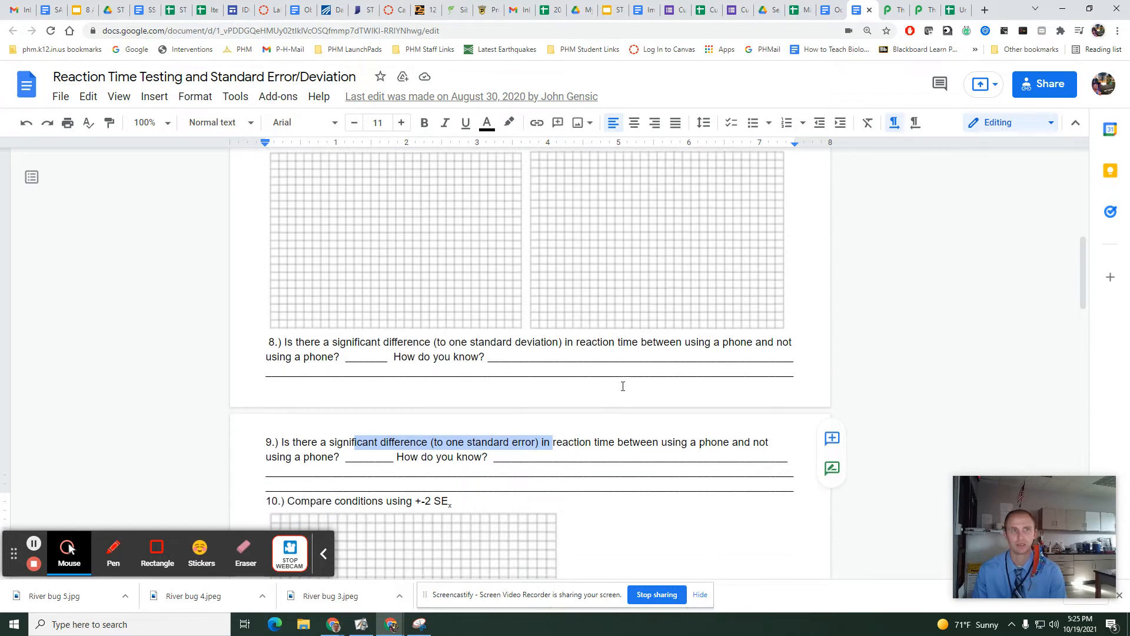
scroll(575, 396, "down", 4)
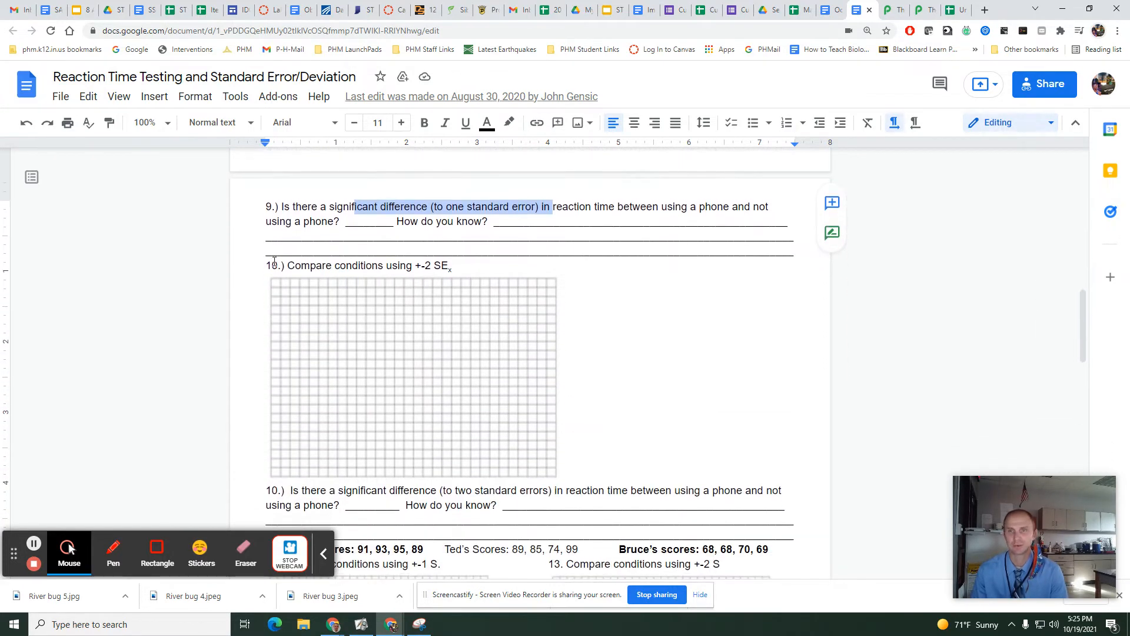
scroll(374, 351, "down", 2)
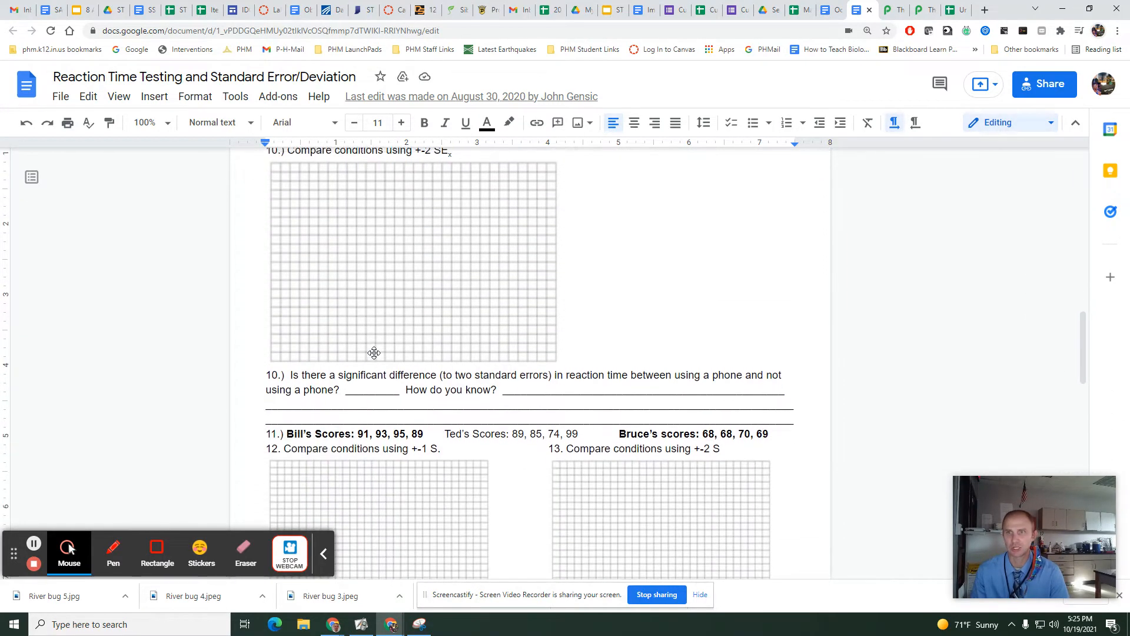
scroll(374, 351, "up", 1)
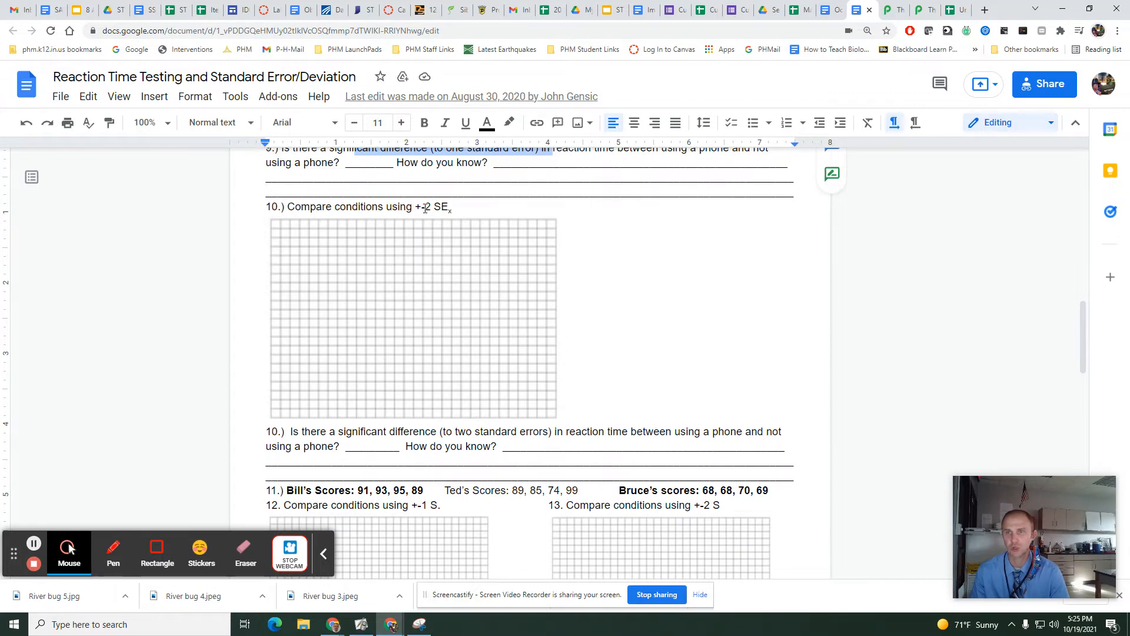
Return to the untitled spreadsheet and add the row labels "Ave + 2 St Error" in A21 and "Ave - 2 St Error" in A22.
left_click(955, 11)
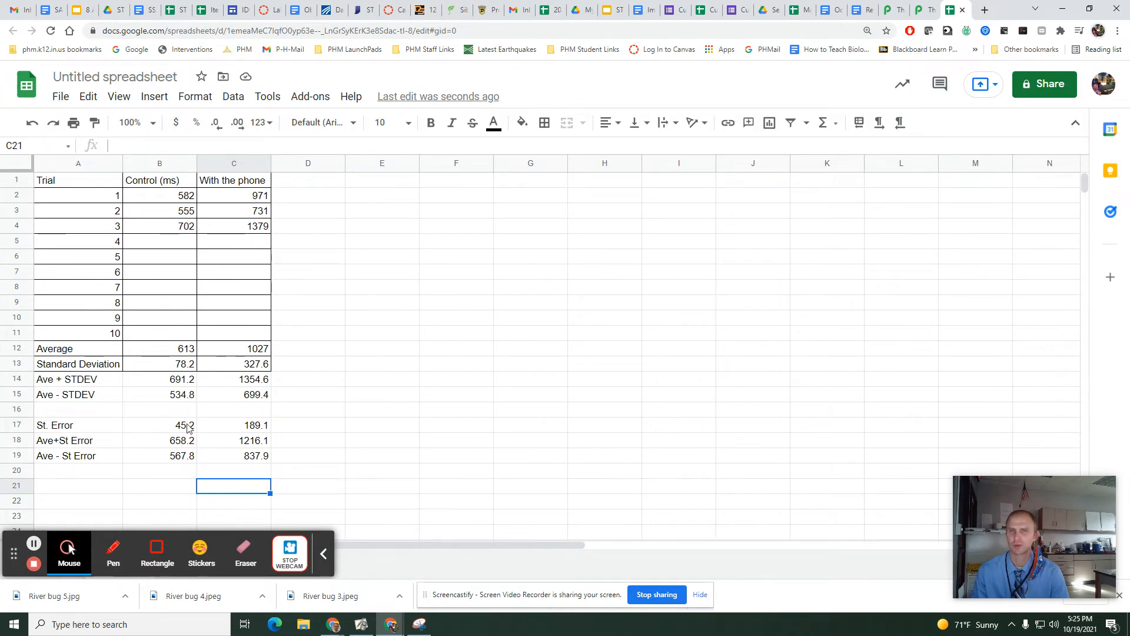
left_click(96, 491)
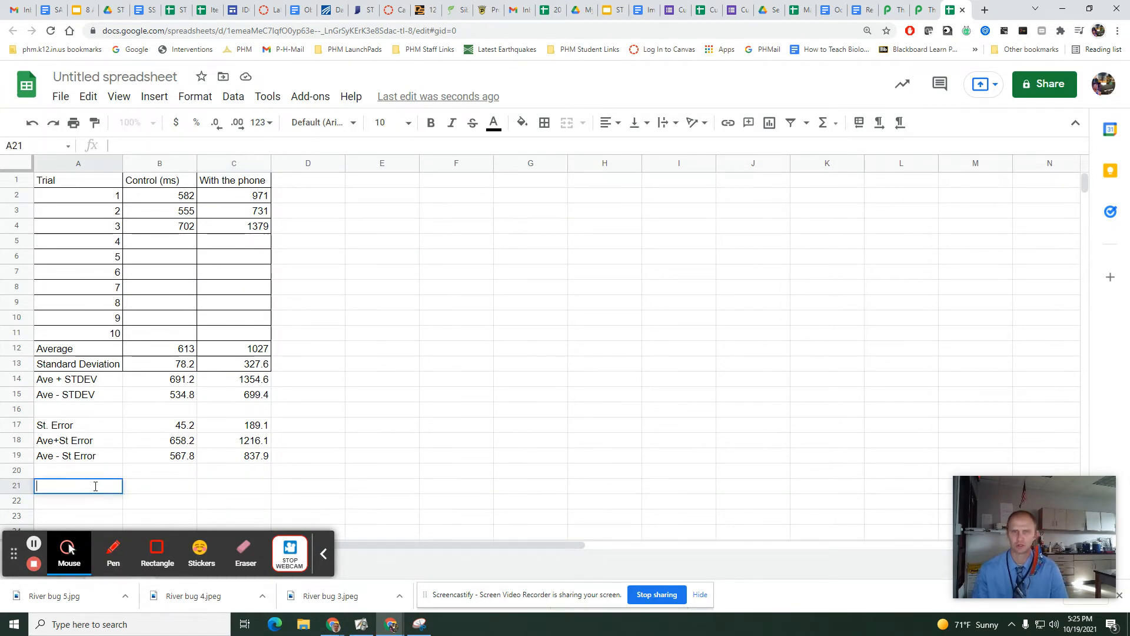
type("Ave ")
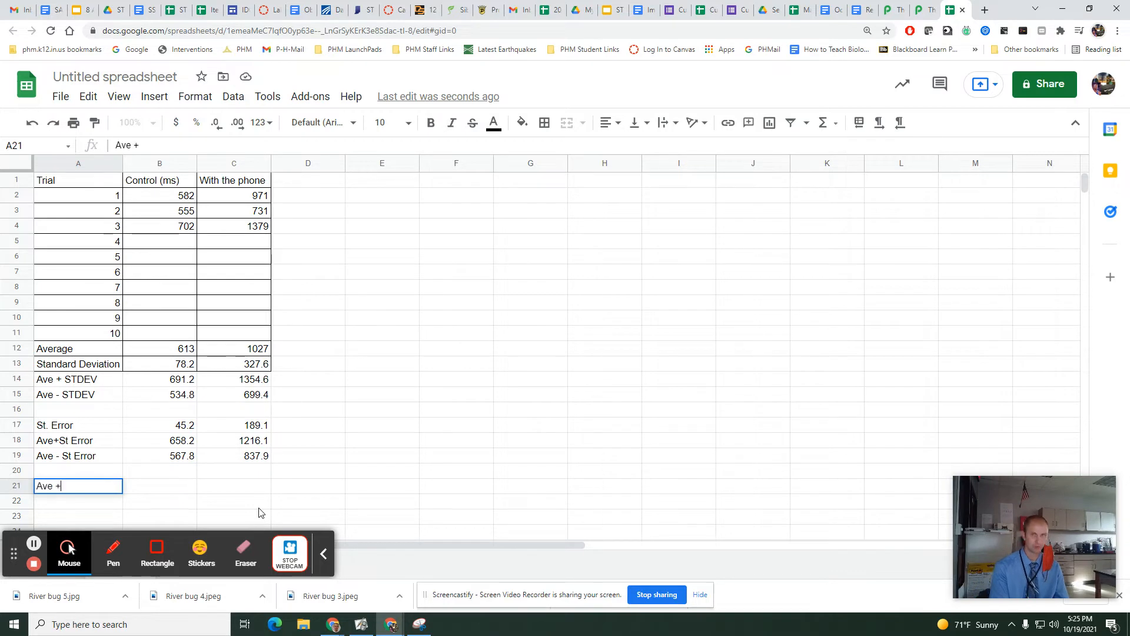
type("+ 2 St Error")
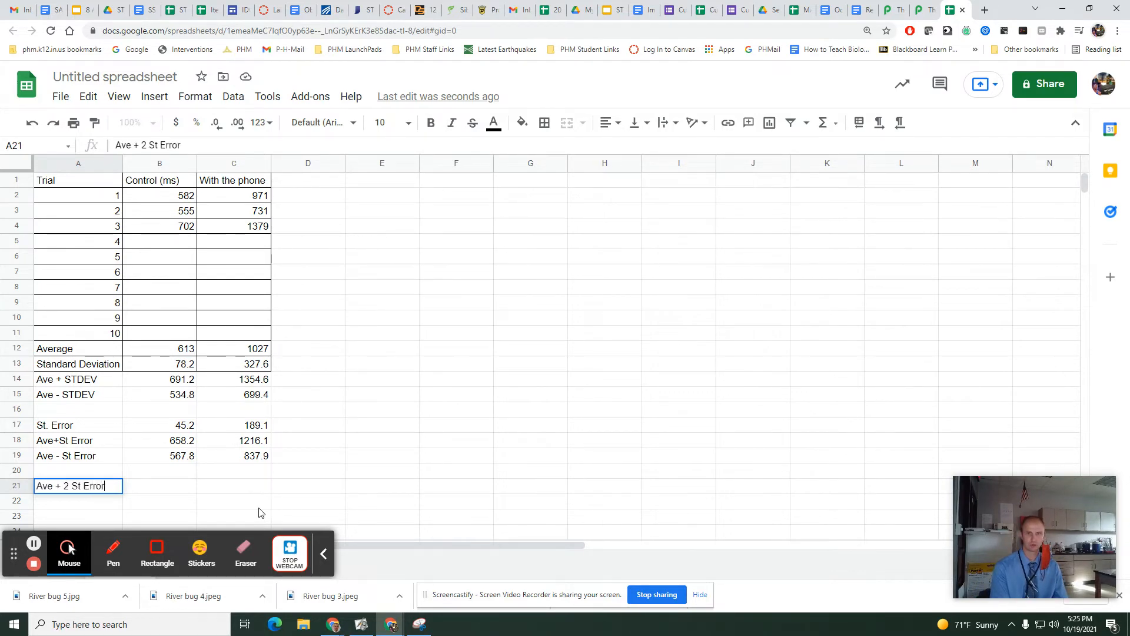
key("Return")
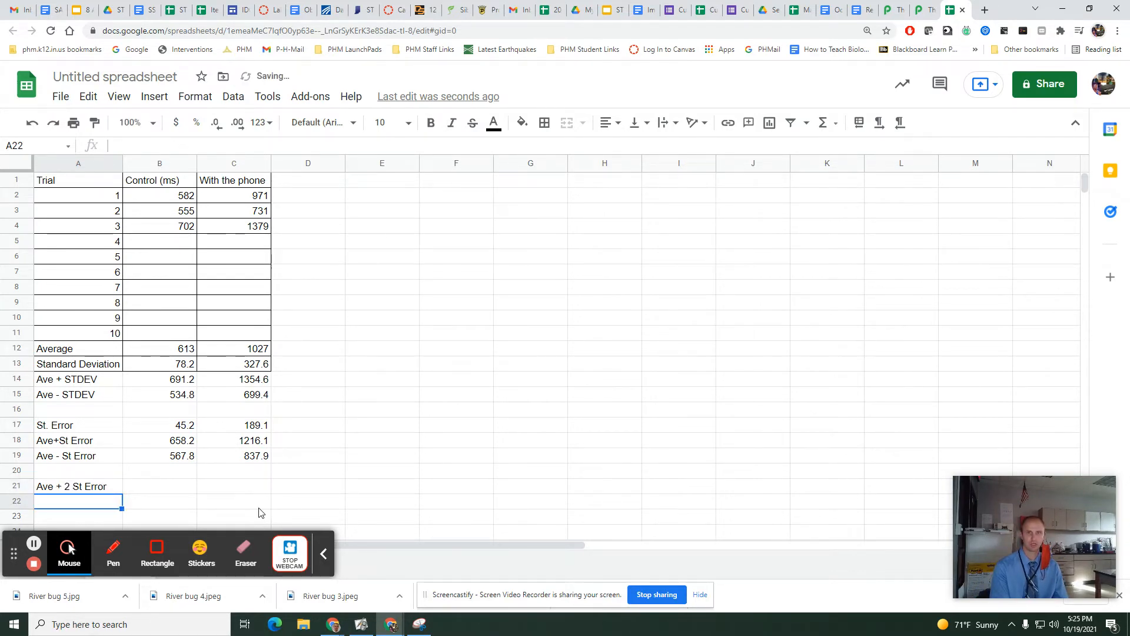
type("Ave - 2")
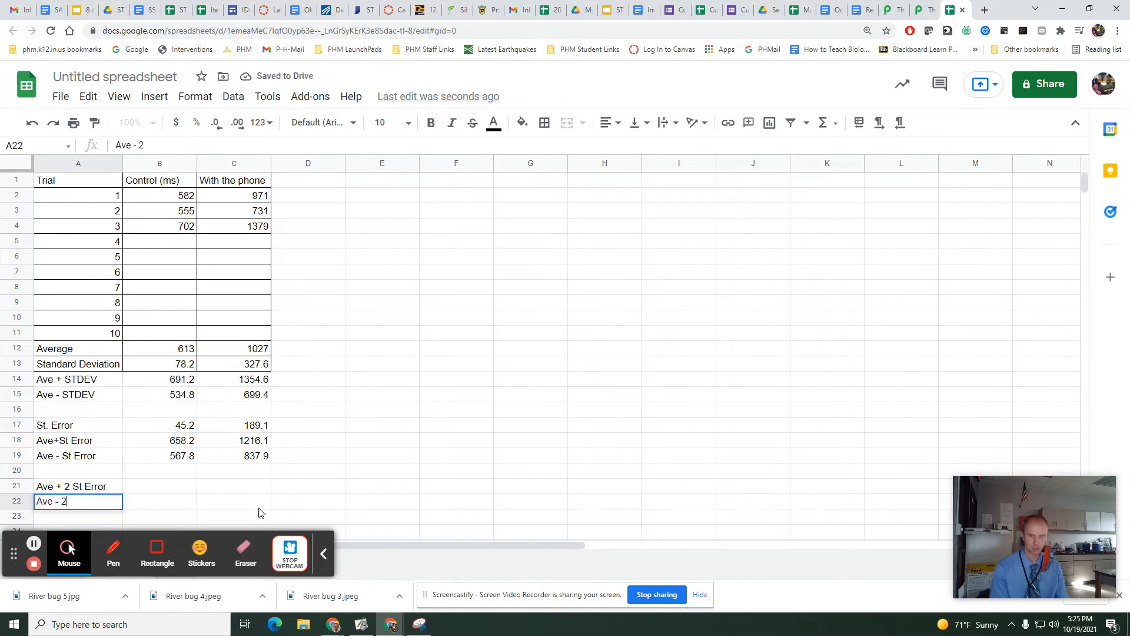
type(" St Error")
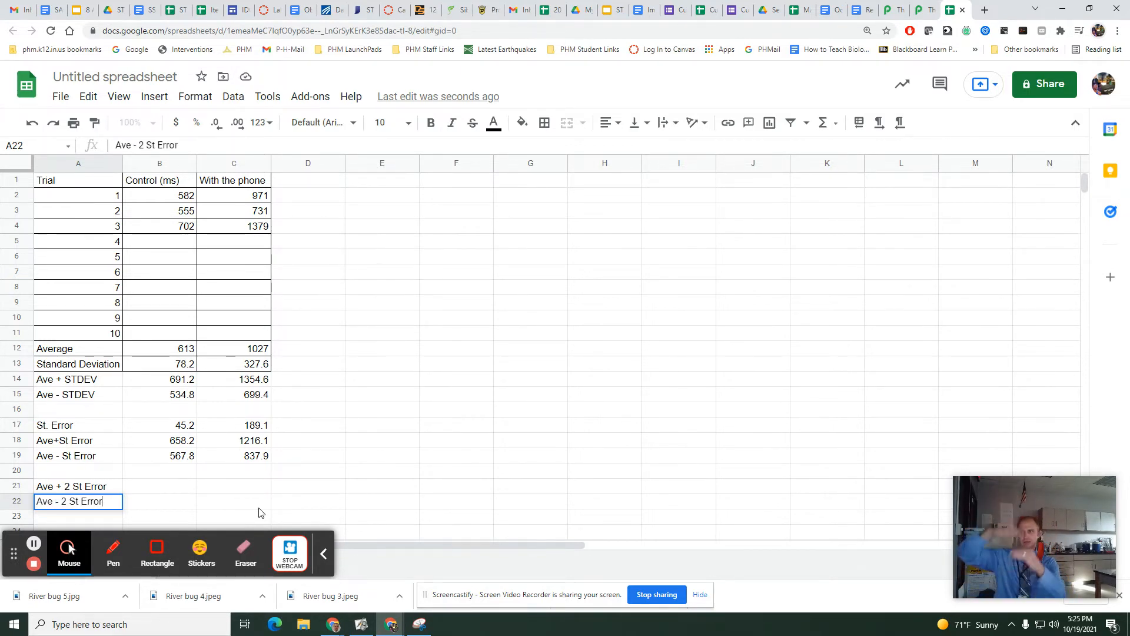
Calculate the control average plus two standard errors in cell B21 with =B12+2*B17.
left_click(168, 488)
type("=")
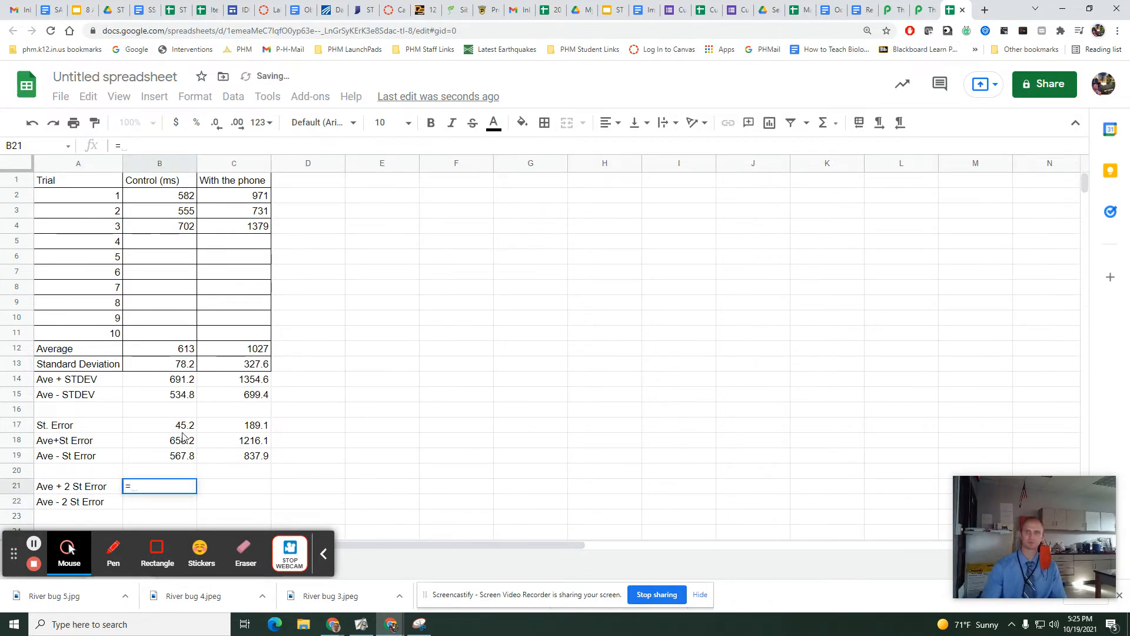
left_click(175, 351)
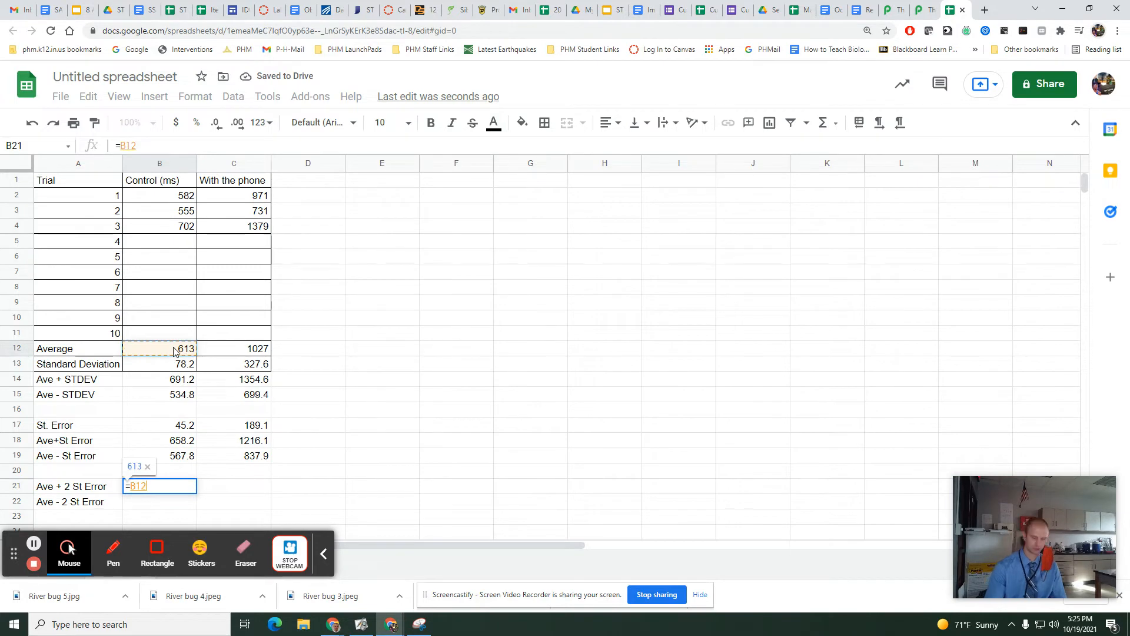
type("+2*")
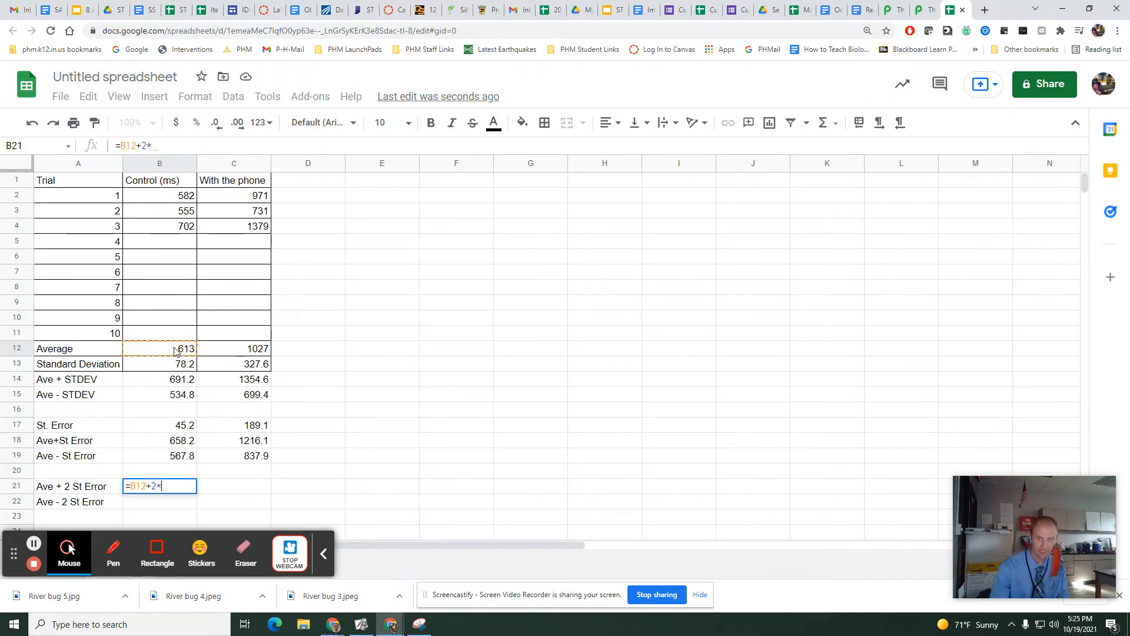
left_click(174, 426)
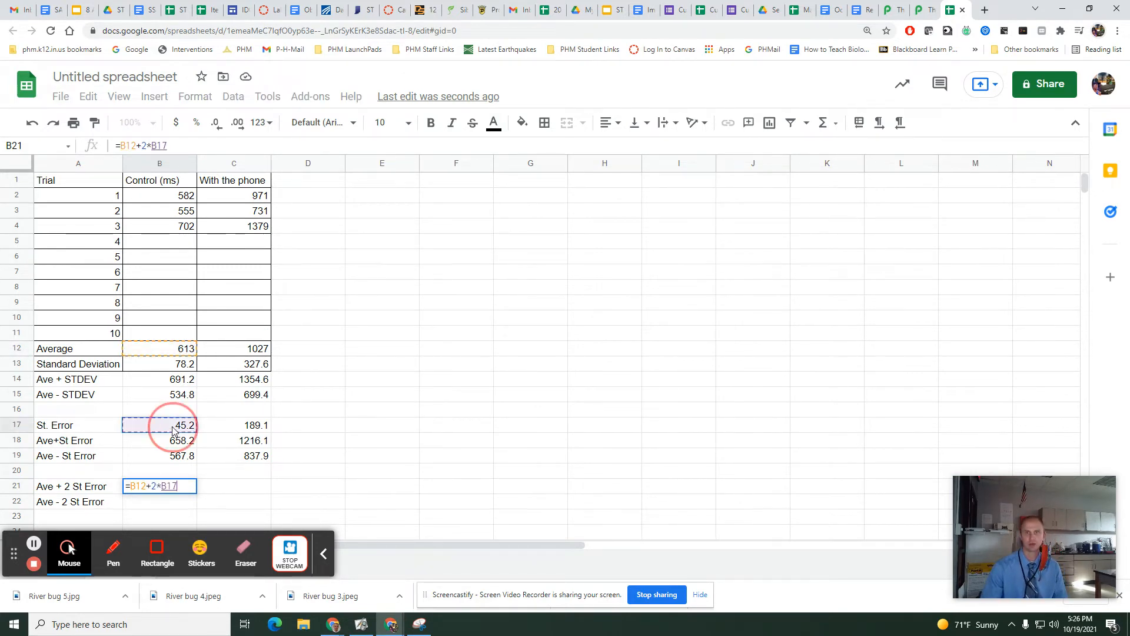
key("Return")
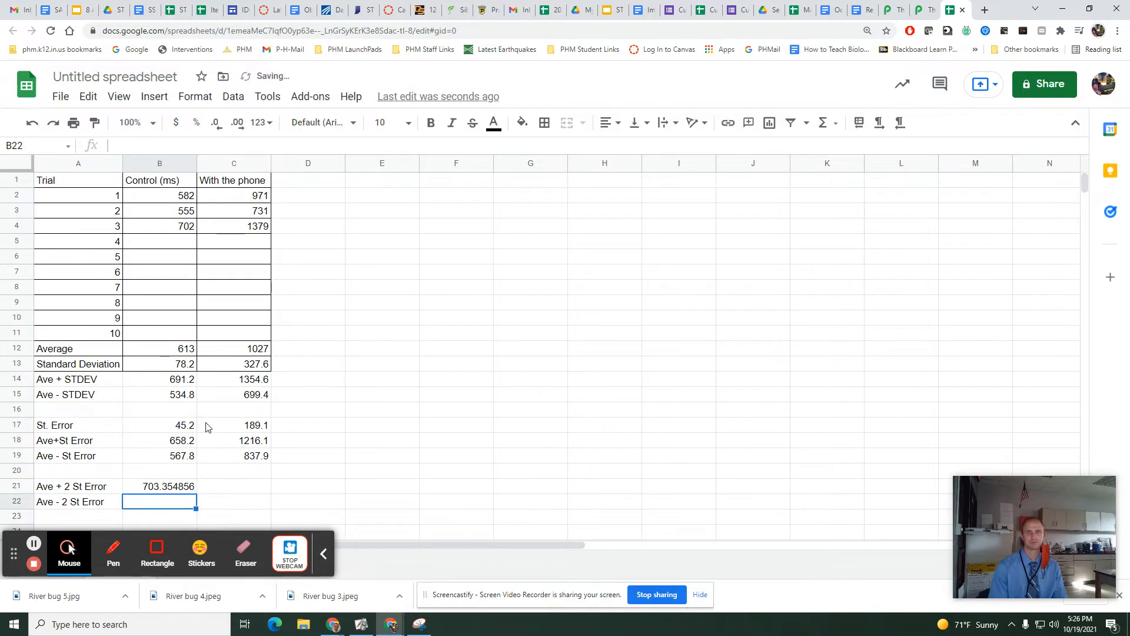
Calculate the control average minus two standard errors in cell B22 with =B12-2*B17.
type("=ave")
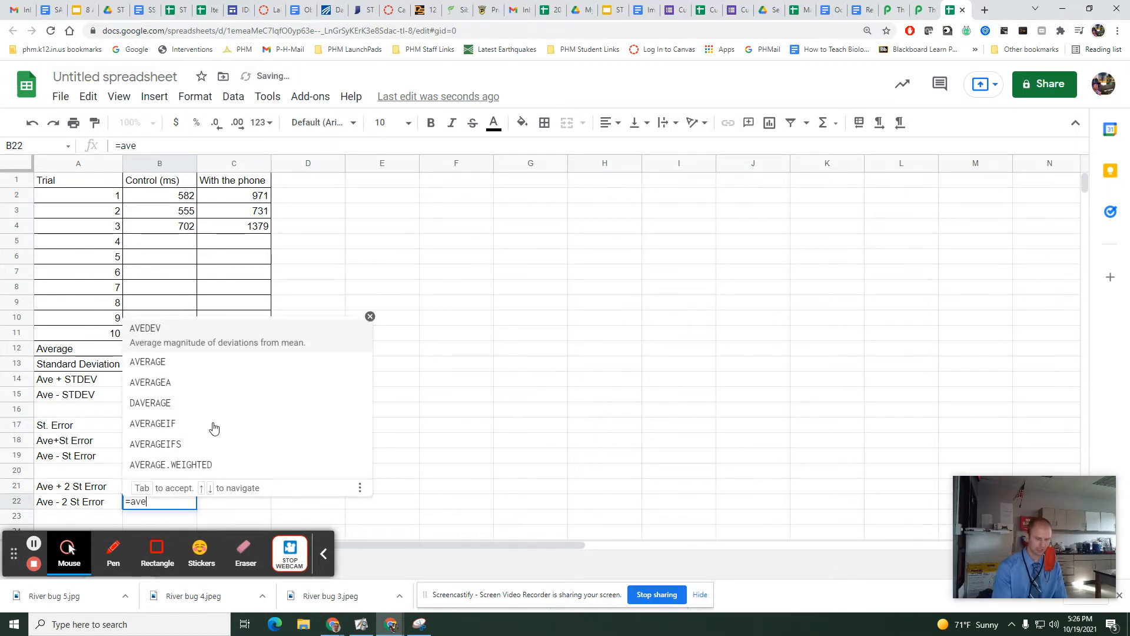
type("rag")
key("BackSpace")
key("BackSpace")
key("BackSpace")
key("BackSpace")
key("BackSpace")
key("BackSpace")
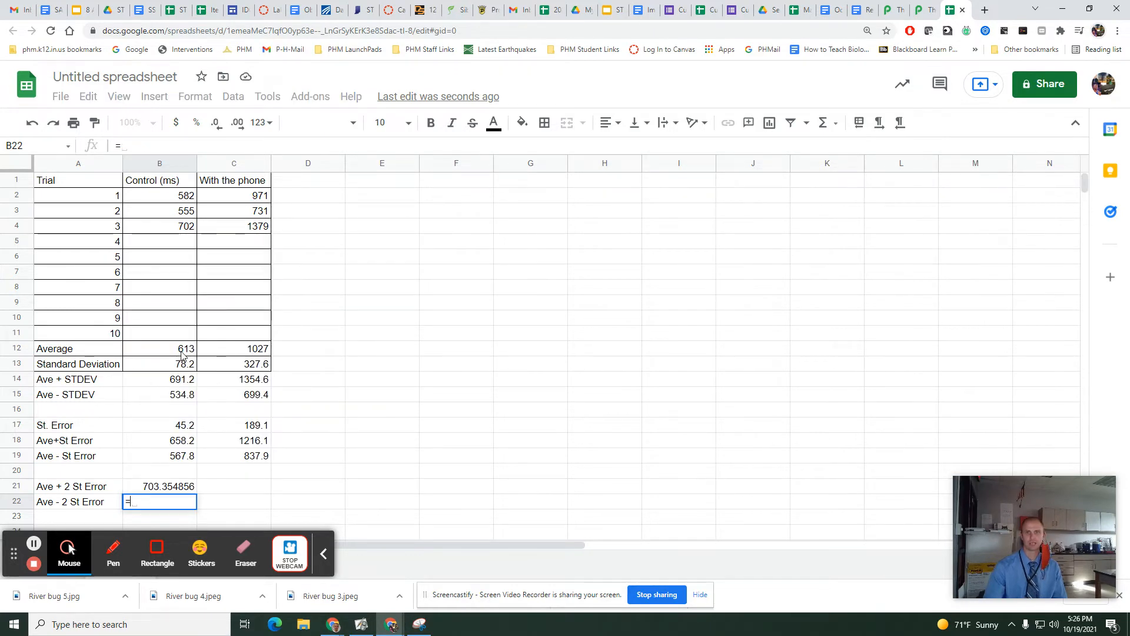
left_click(183, 352)
type("-2*")
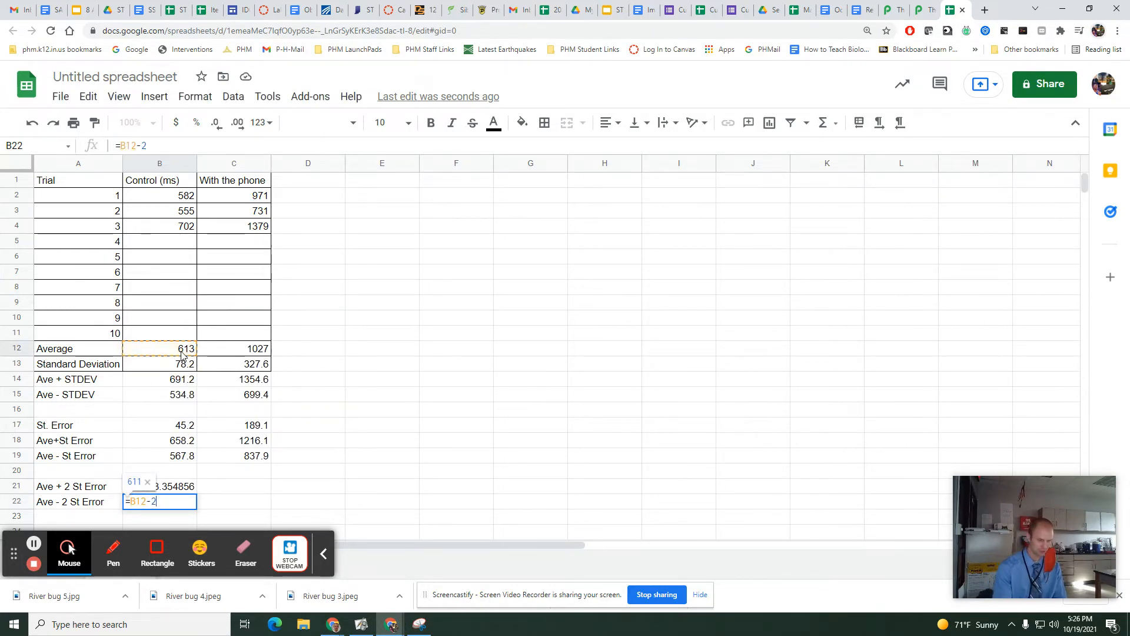
left_click(166, 430)
key("Return")
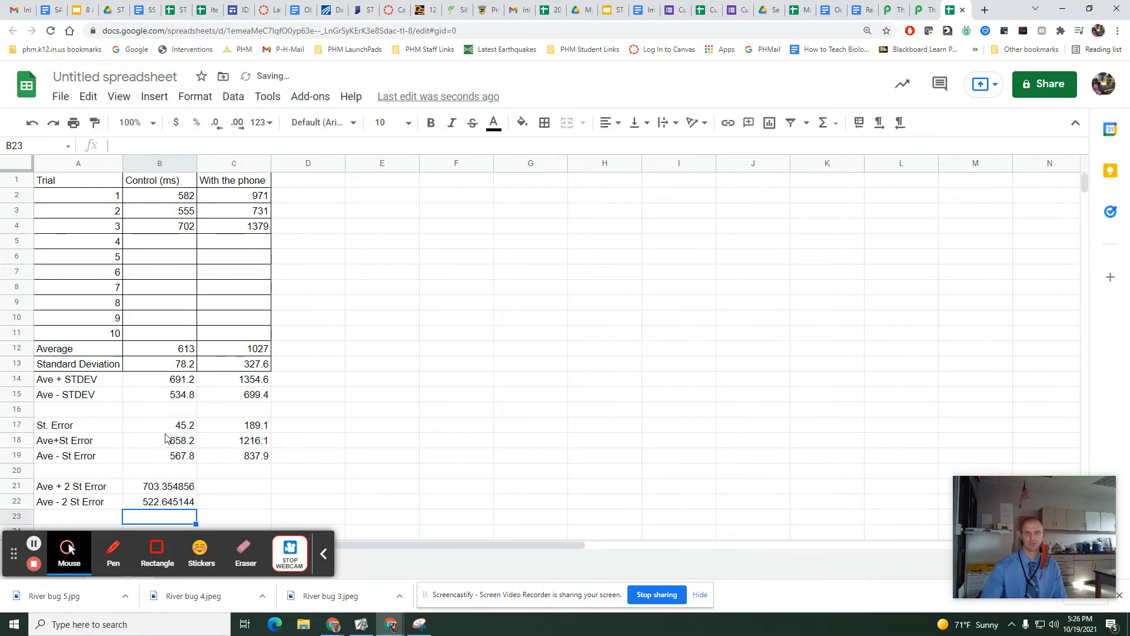
Copy the plus and minus two standard error formulas from B21:B22 into with-phone cells C21:C22 and check their cell references.
left_click(232, 487)
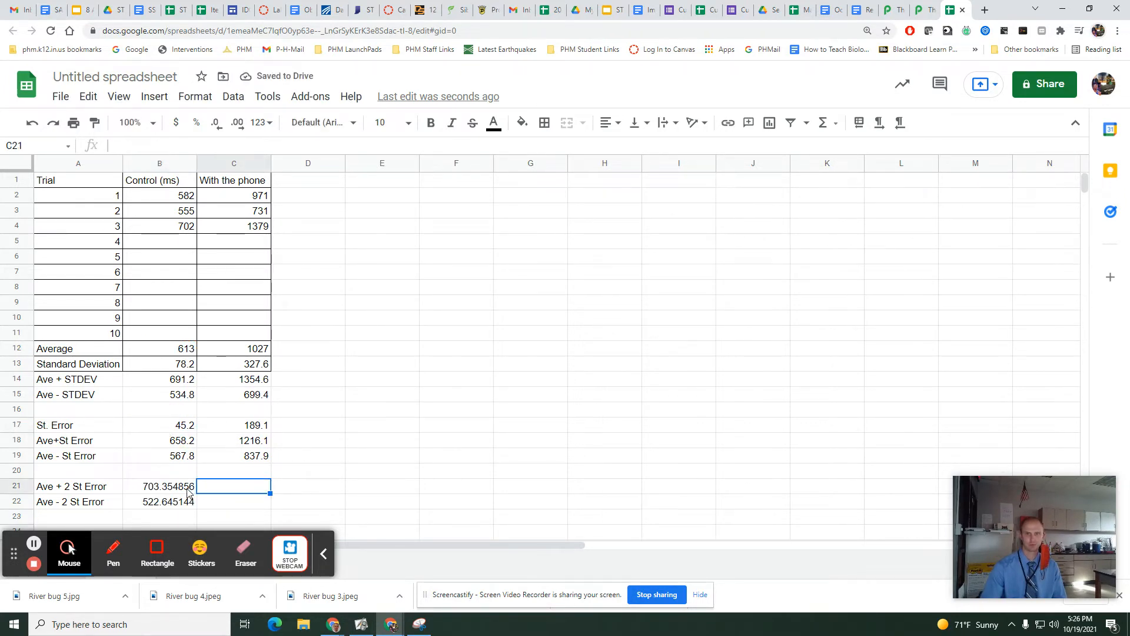
left_click_drag(177, 487, 248, 499)
left_click(398, 498)
double_click(246, 486)
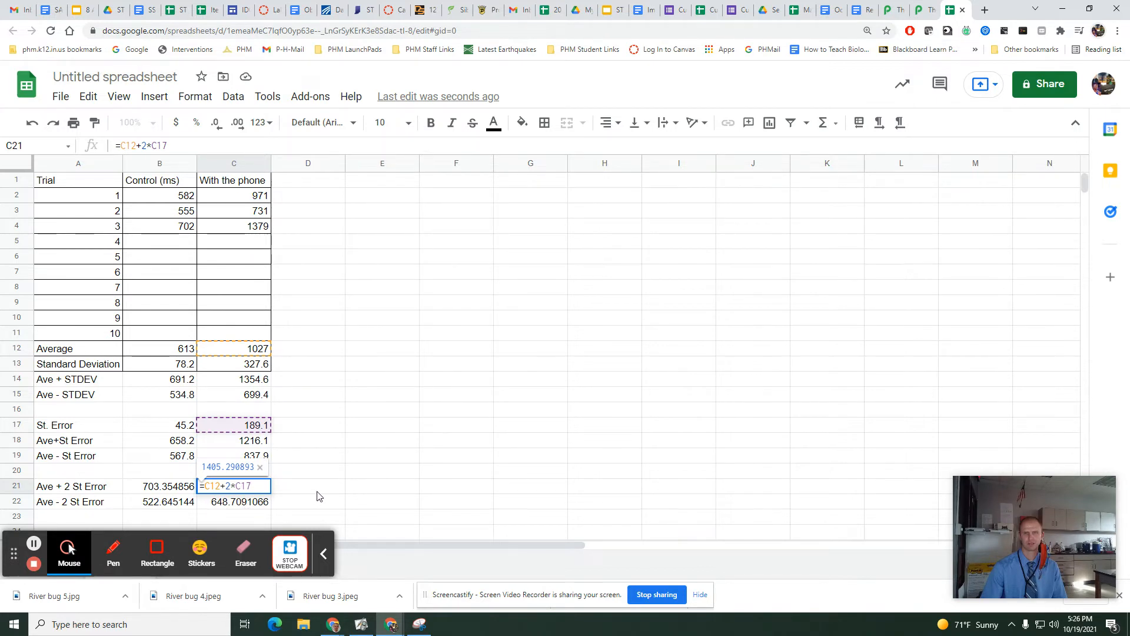
key("Return")
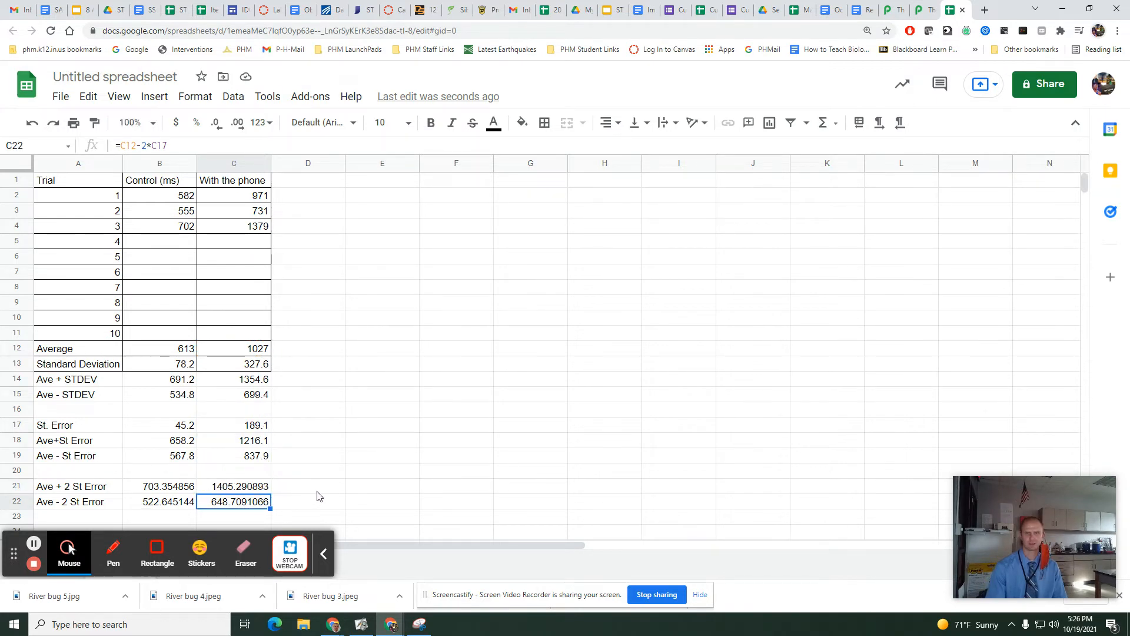
double_click(250, 504)
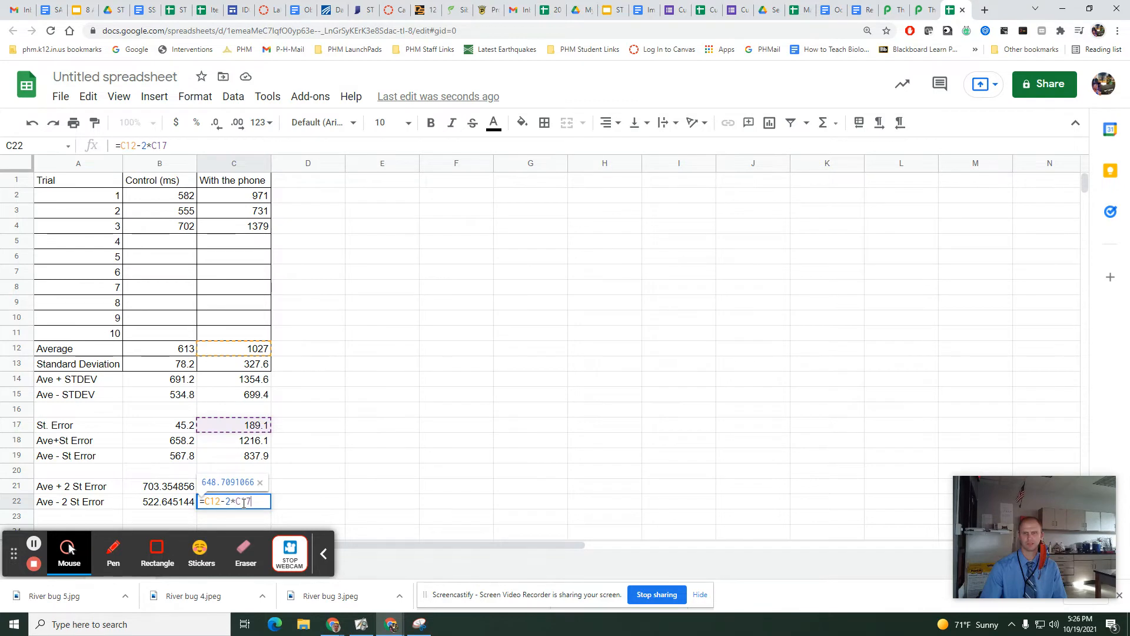
key("Escape")
Format the two standard error range values in B21:C22 to one decimal place.
left_click_drag(159, 486, 235, 502)
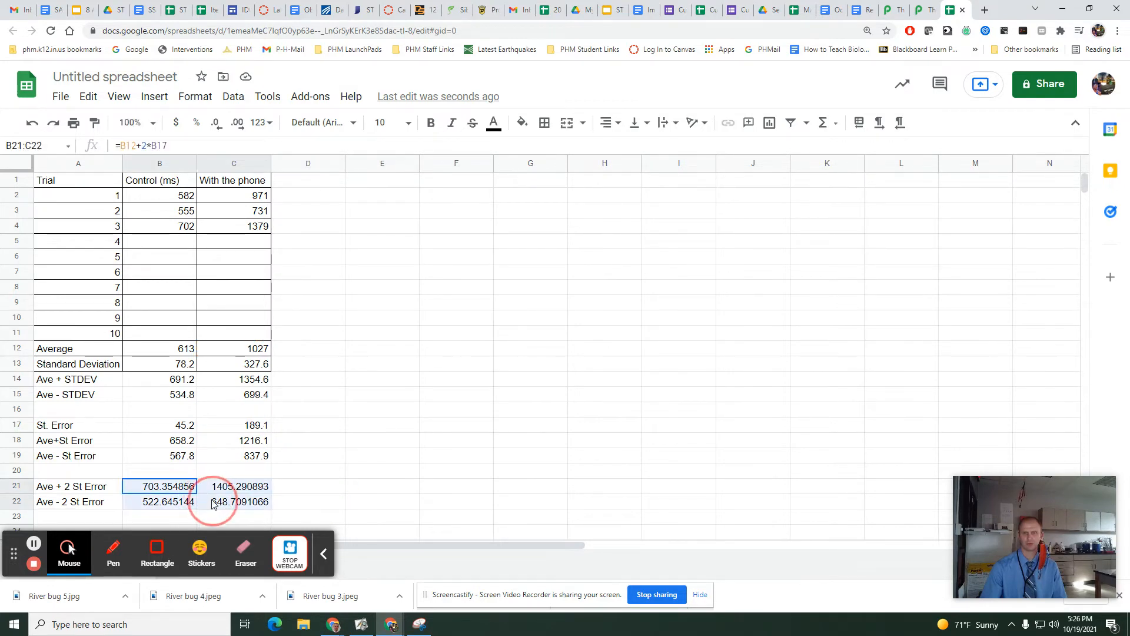
left_click(216, 125)
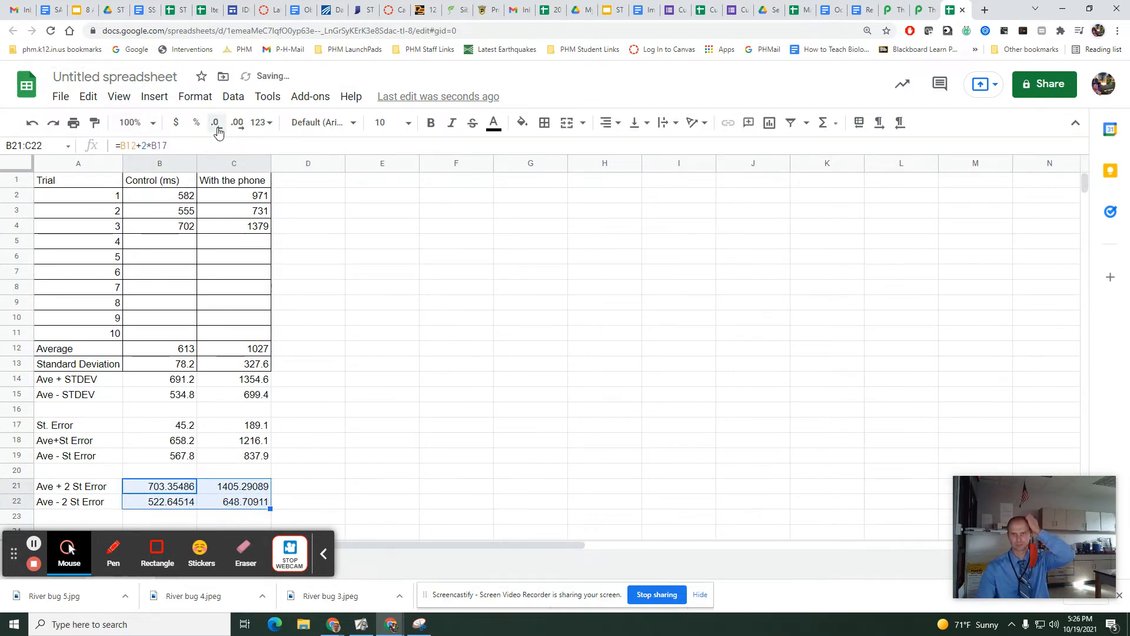
left_click(216, 125)
left_click(216, 125)
left_click(216, 124)
left_click(216, 125)
left_click(389, 362)
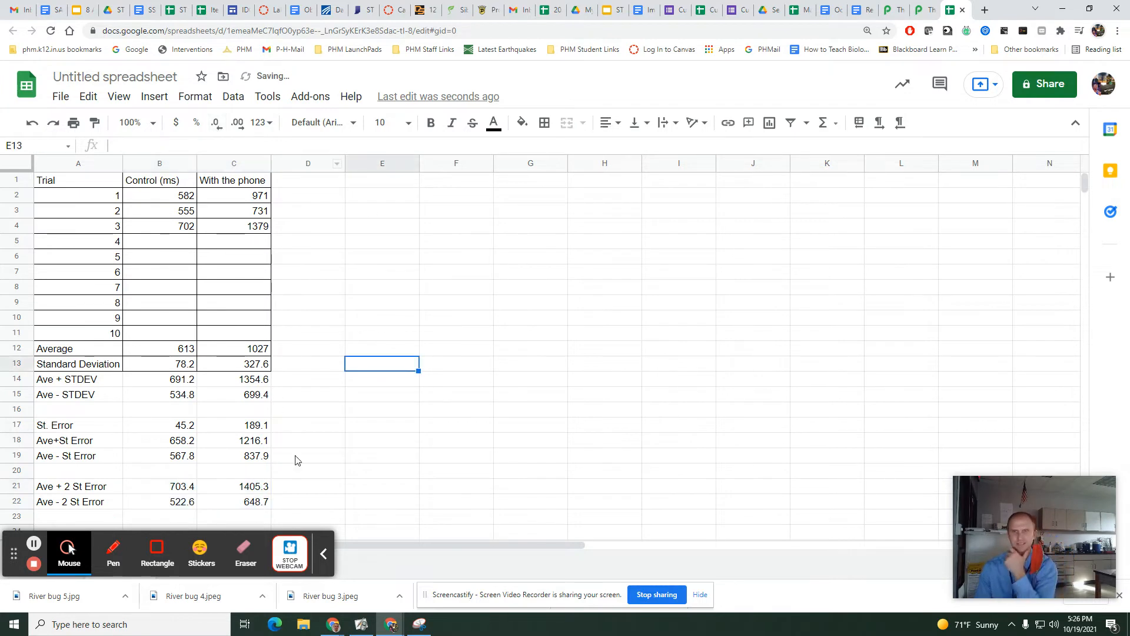
Compare the with-phone lower limit in C22 with the control upper limit in B21 for overlap at two standard errors.
left_click(257, 507)
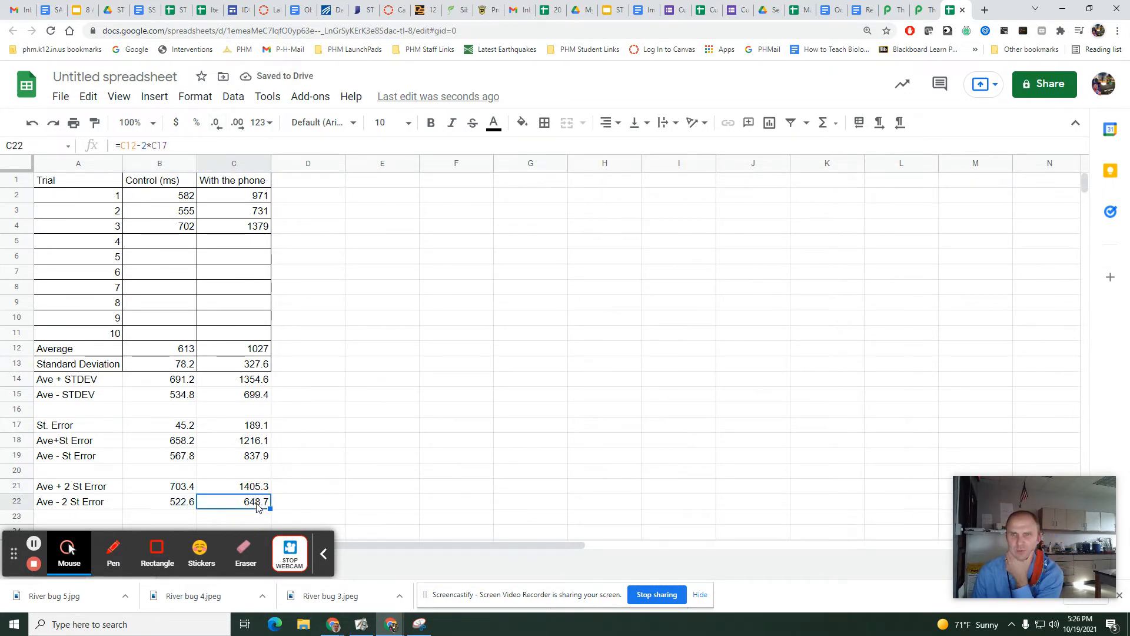
left_click(186, 491)
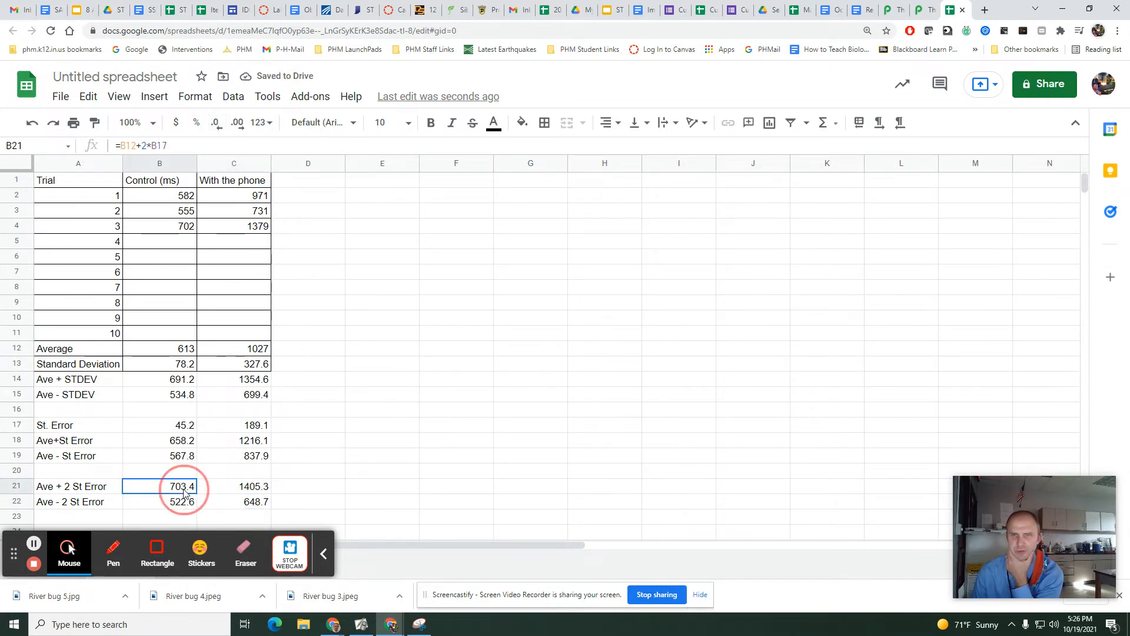
left_click(216, 504)
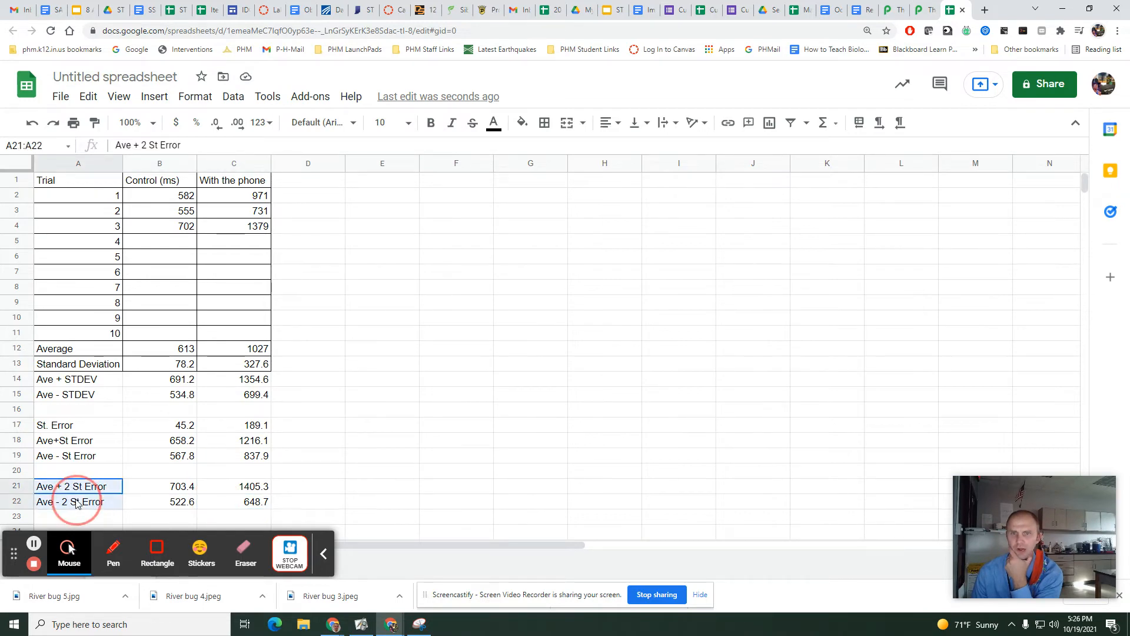
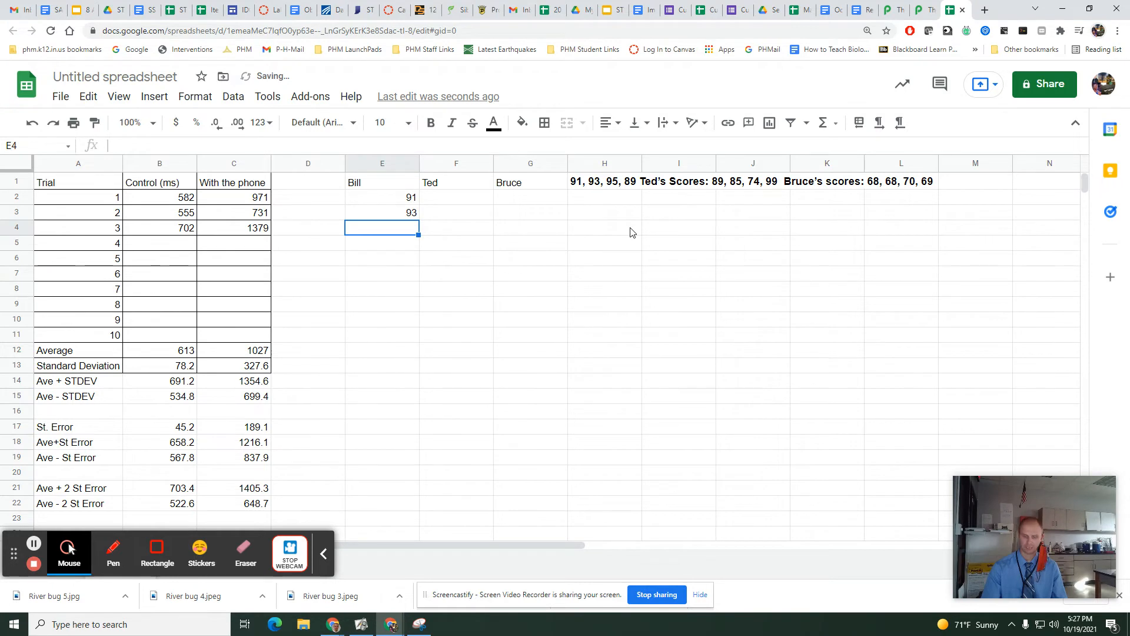
Complete the first student's score column with 95 in E4 and 89 in E5.
key("Return")
type("89")
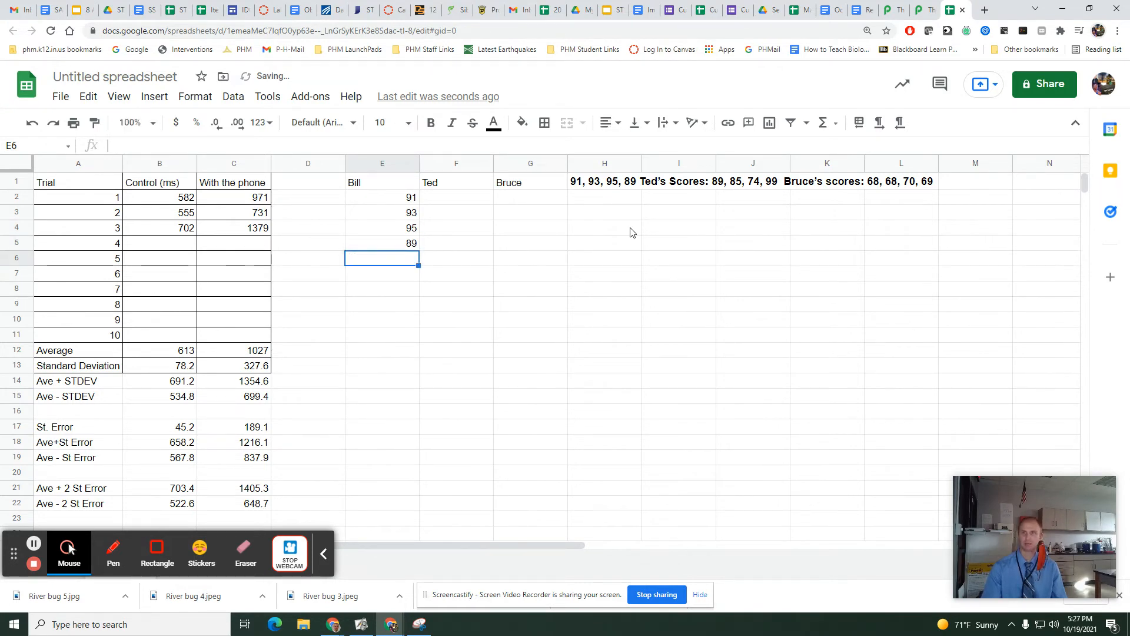
key("Tab")
Enter the second student's scores 89, 85, 74 and 99 in cells F2:F5.
left_click(469, 198)
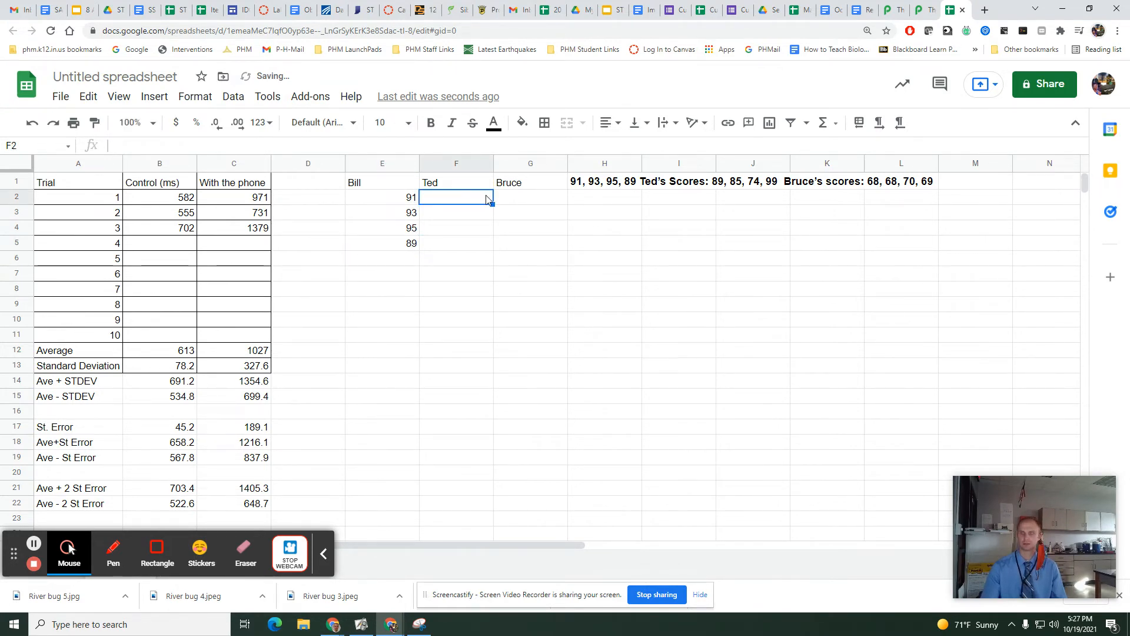
type("89")
key("Return")
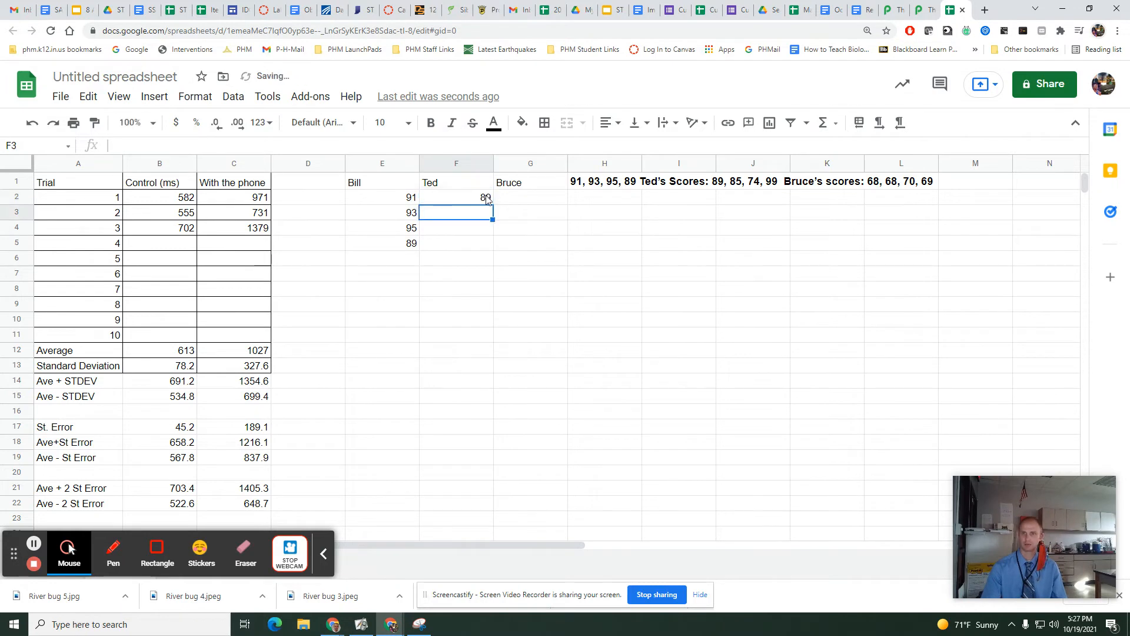
type("85")
key("Return")
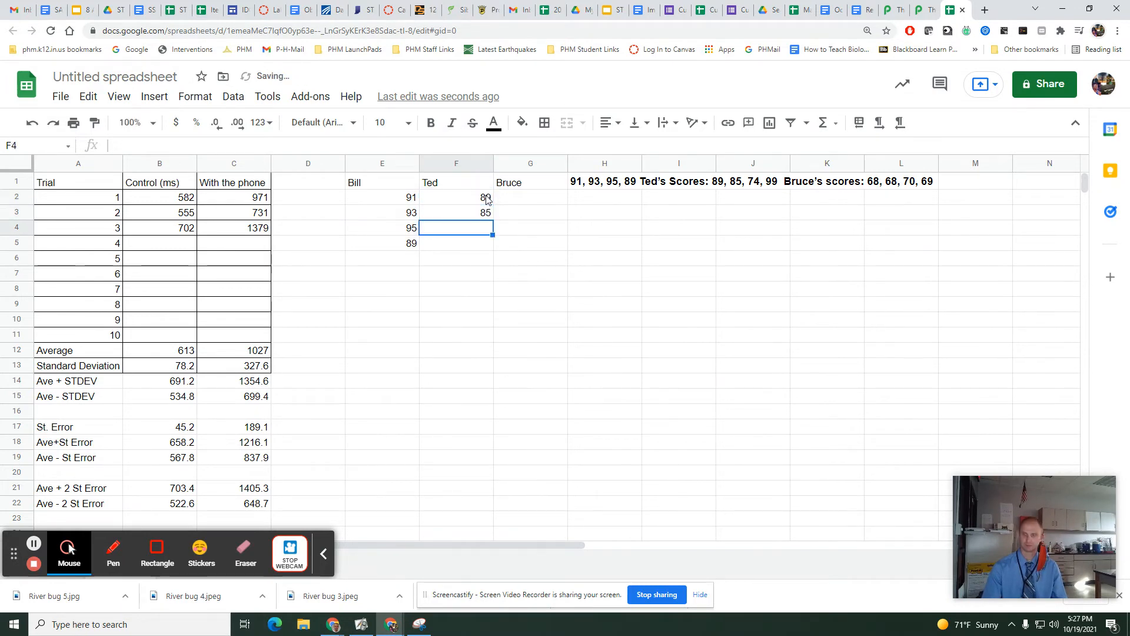
type("74")
key("Return")
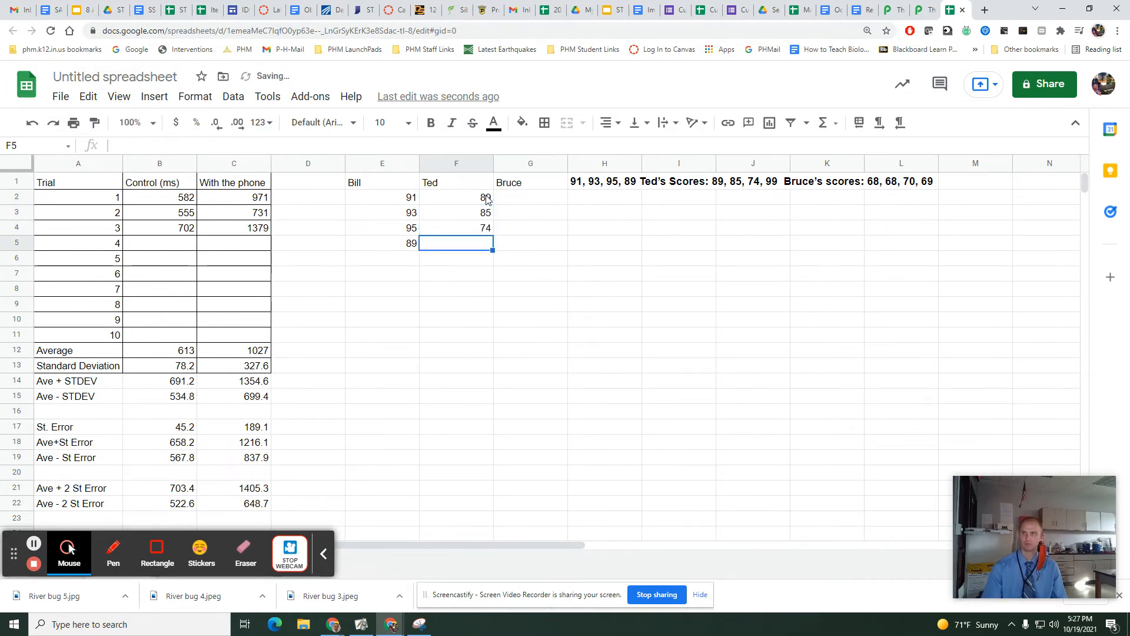
type("99")
key("Tab")
Enter the third student's scores 68, 68, 70 and 69 in cells G2:G5.
key("Up")
key("Up")
key("Up")
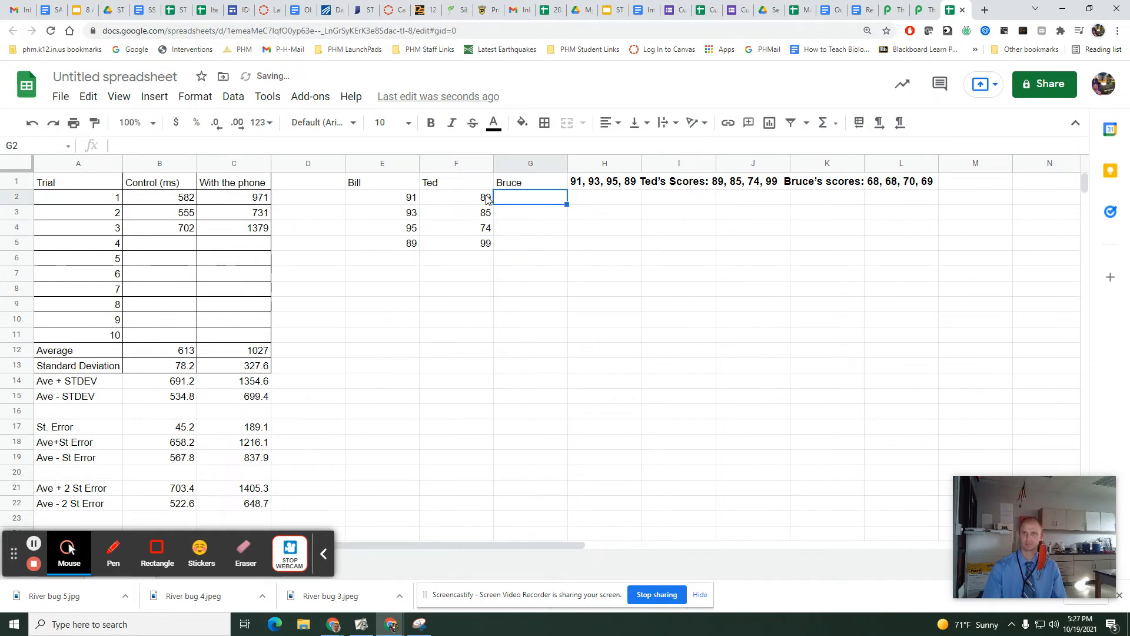
type("68")
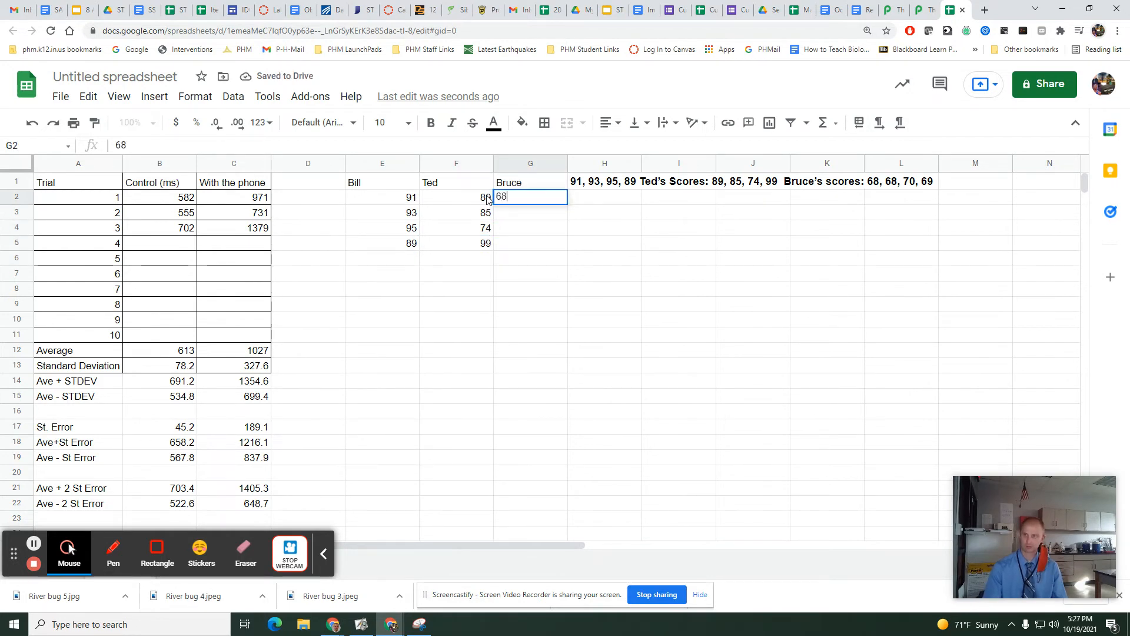
key("Return")
type("68")
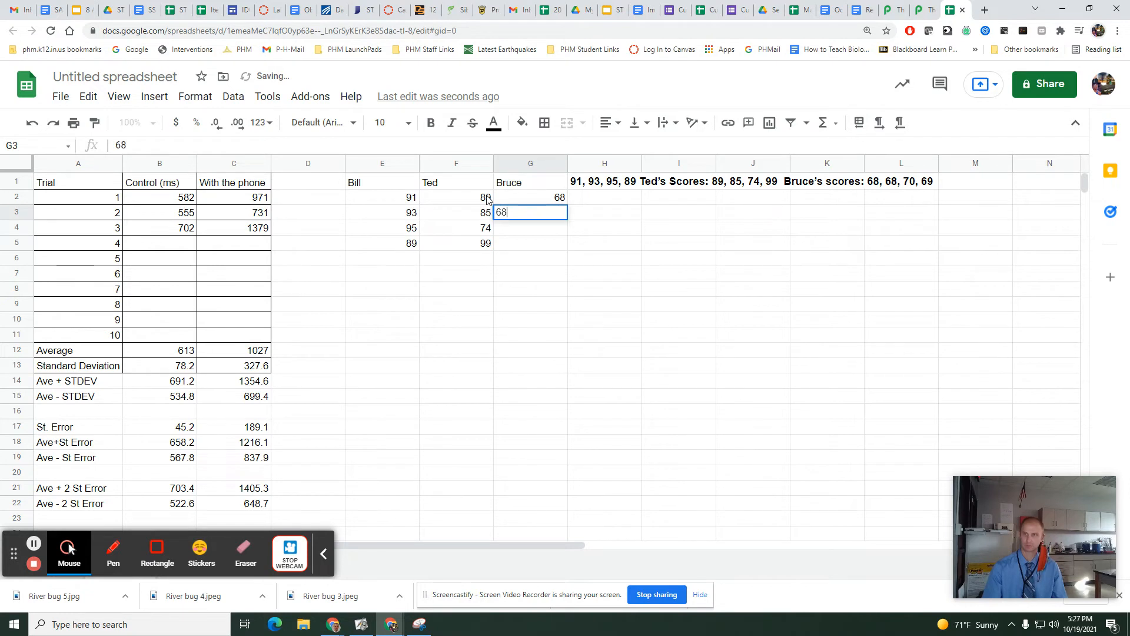
key("Return")
type("70")
key("Return")
type("69")
key("Return")
Label D6 "Average" and calculate the three students' averages in E6:G6, filling =average(E2:E5) across from E6.
key("Left")
key("Left")
key("Left")
key("Left")
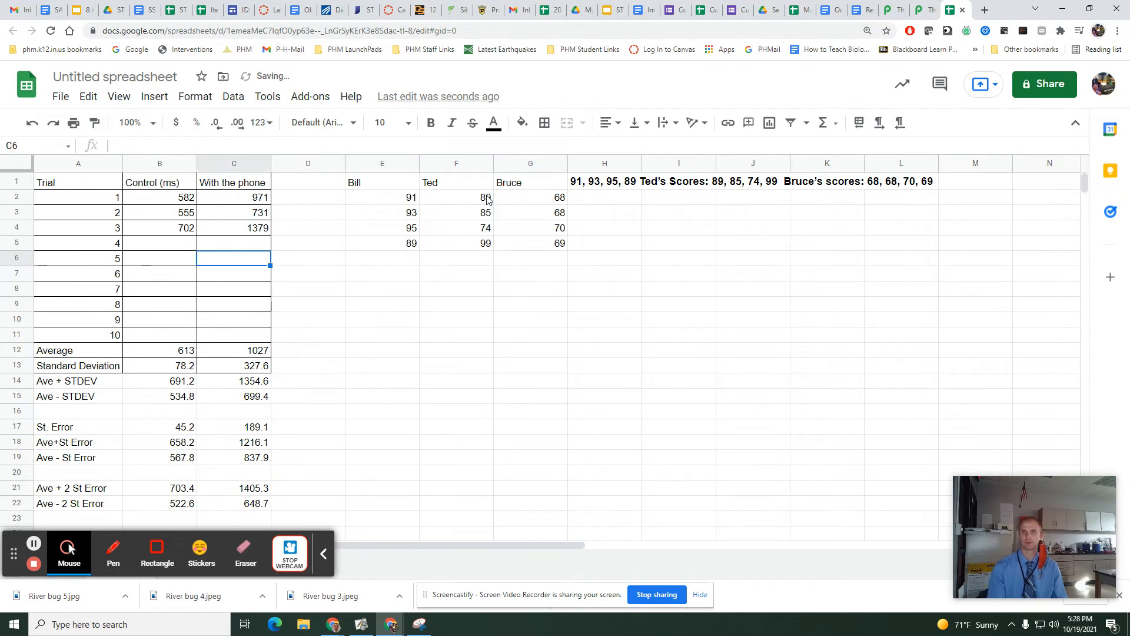
key("Right")
type("Aver")
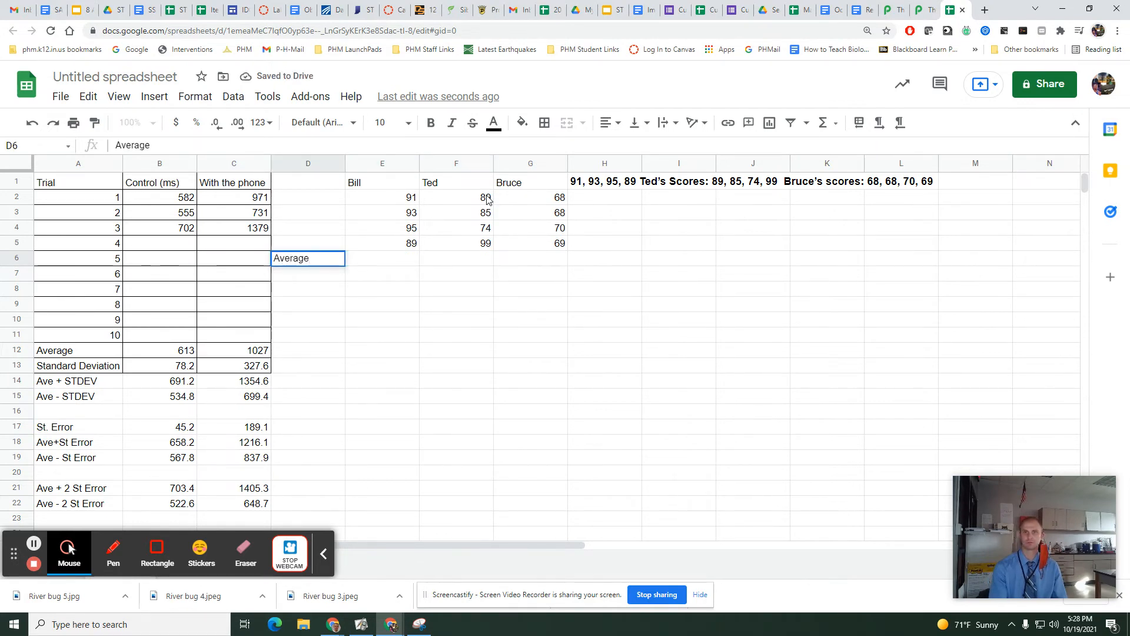
key("Tab")
type("=aver")
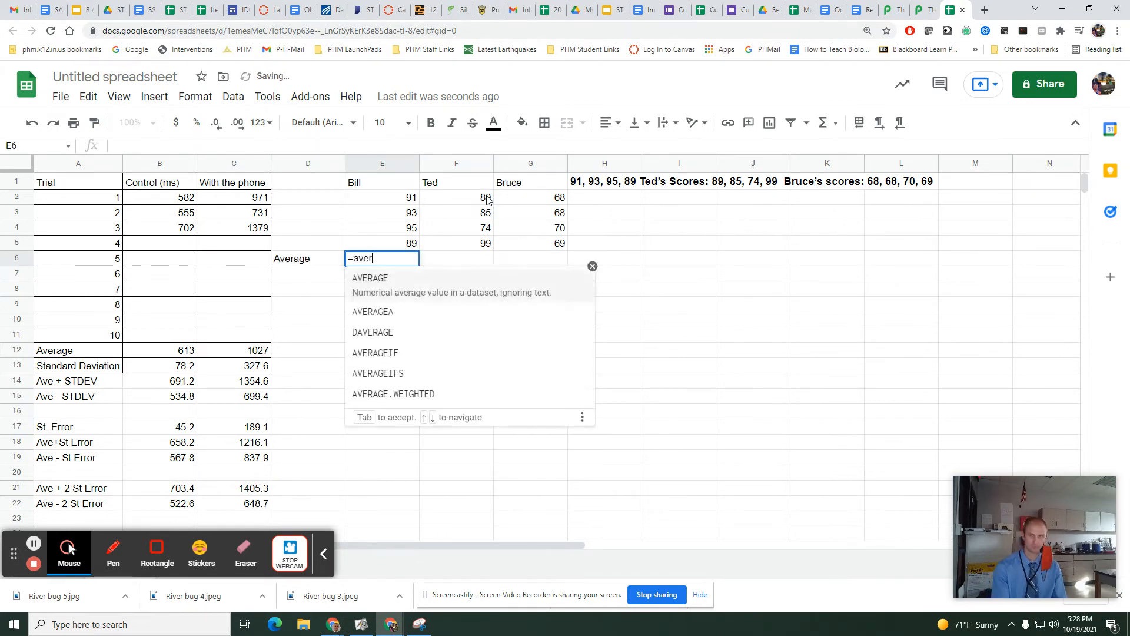
type("age(")
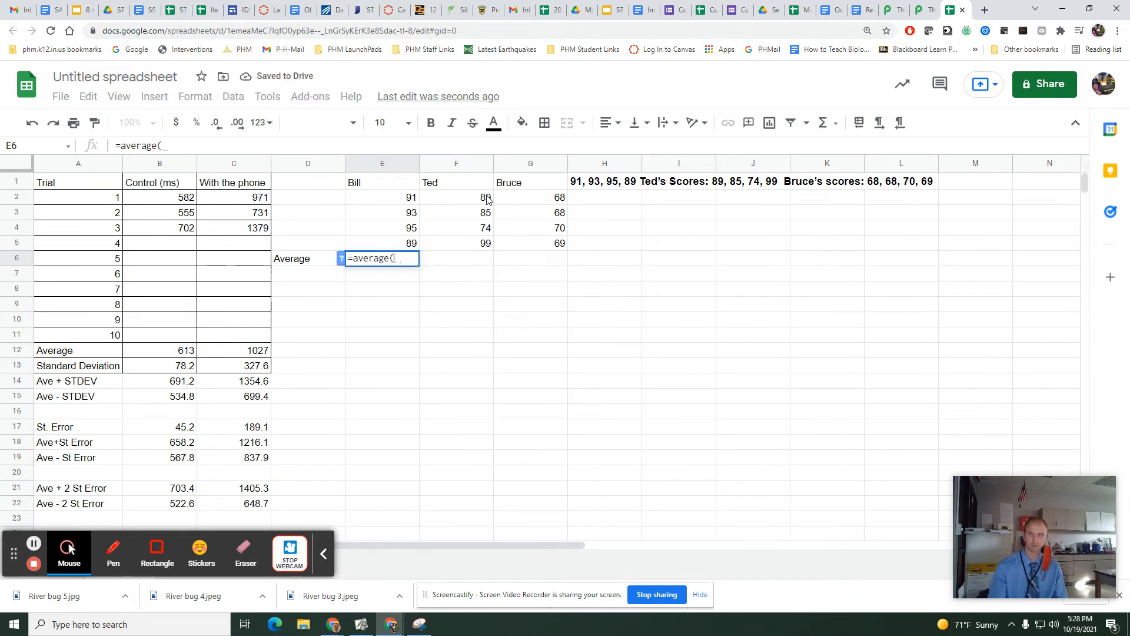
left_click_drag(415, 198, 557, 264)
key("Return")
left_click(412, 262)
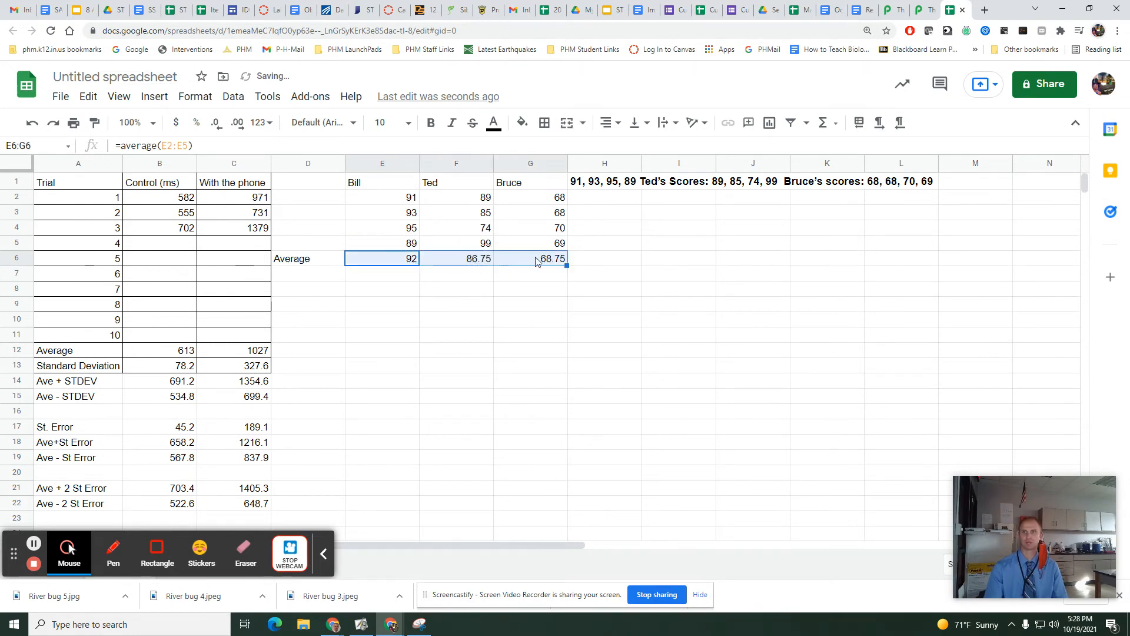
Label D7 "Stdev" and calculate the three standard deviations in E7:G7, filling =stdev(E2:E5) across from E7.
left_click(325, 277)
type("Stdev")
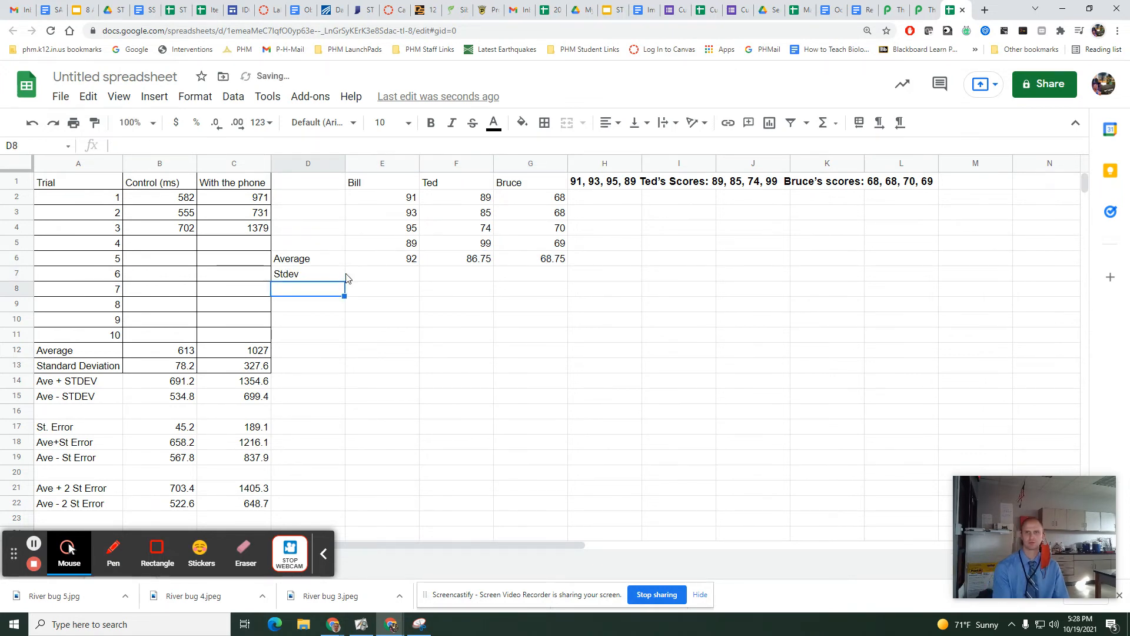
left_click(371, 277)
type("=stdev(")
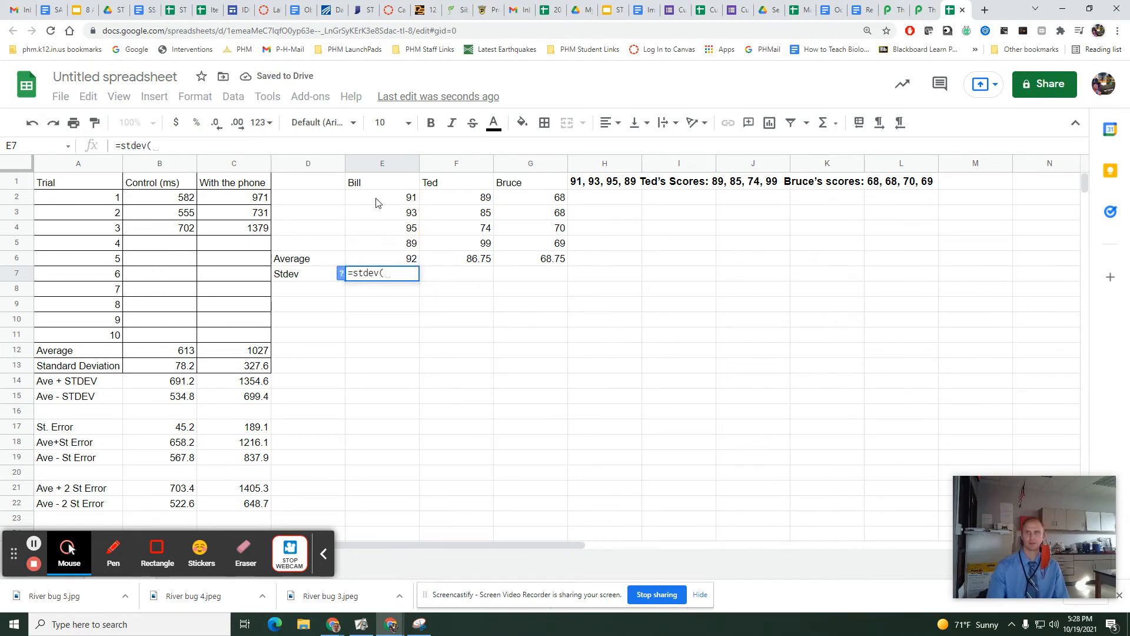
left_click_drag(378, 201, 380, 241)
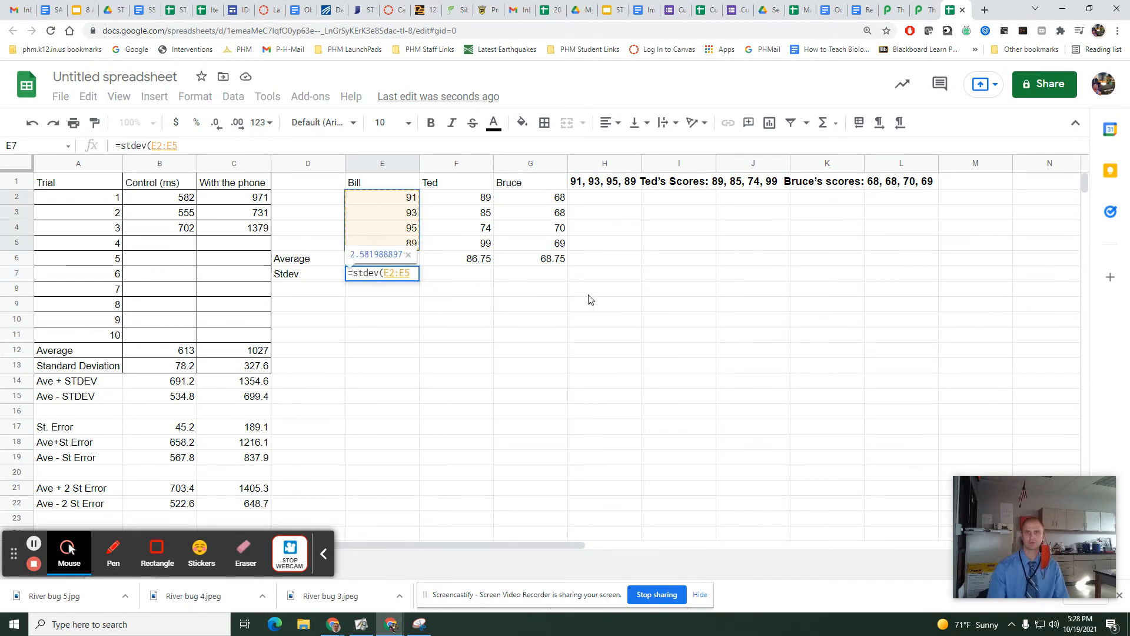
key("Return")
left_click(416, 278)
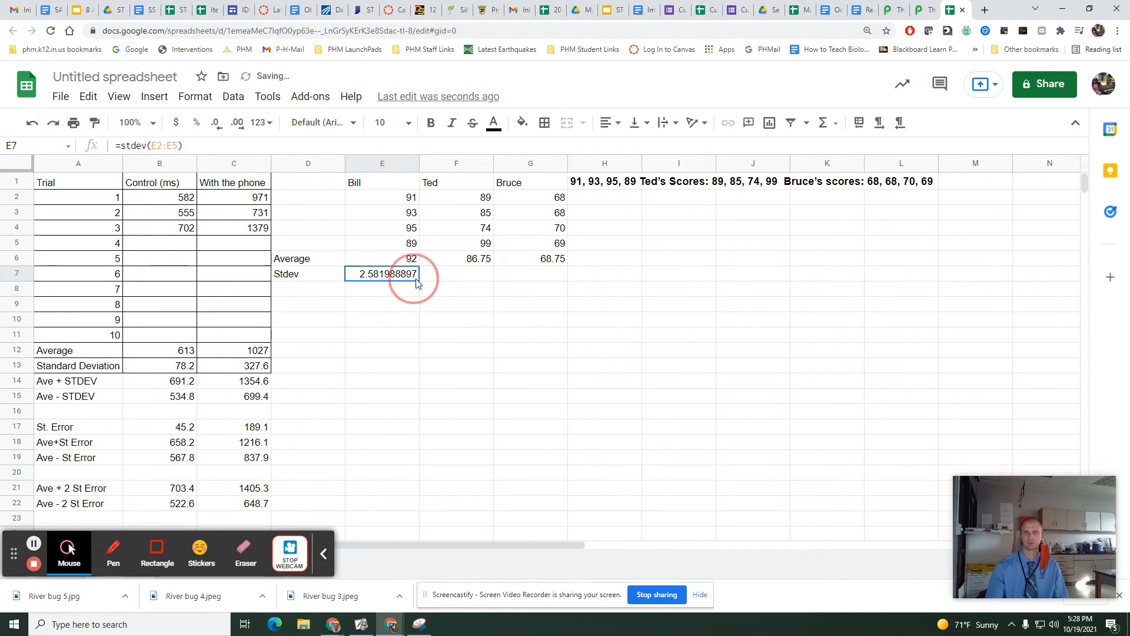
left_click_drag(421, 282, 530, 284)
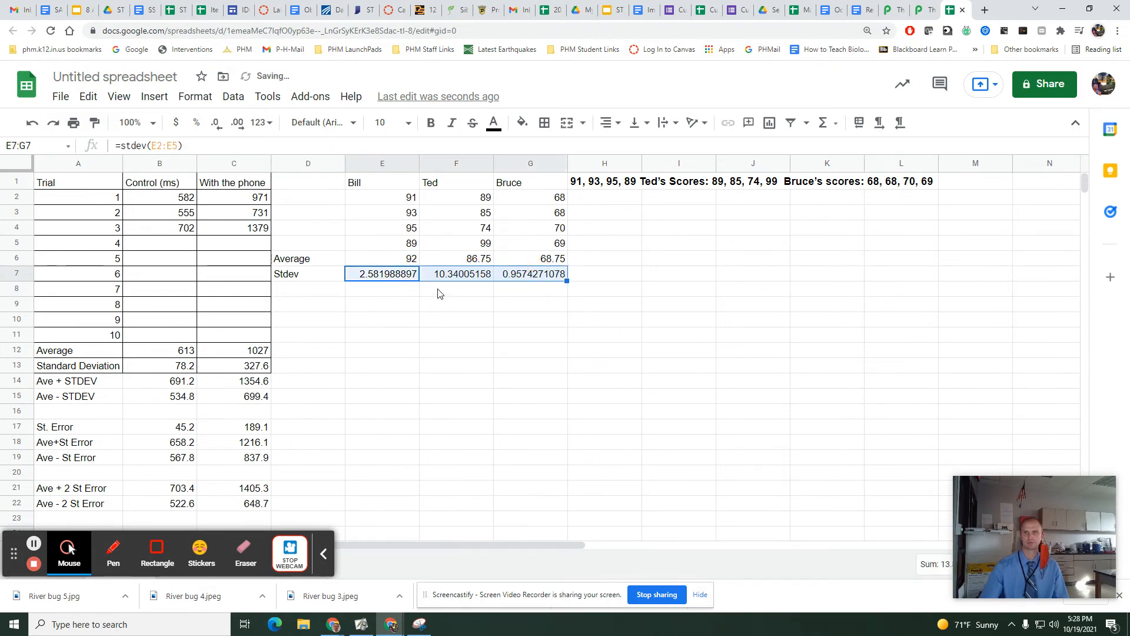
Format the standard deviations in E7:G7 to one decimal place.
left_click(216, 123)
left_click(216, 123)
left_click(216, 125)
left_click(216, 124)
left_click(217, 124)
left_click(216, 125)
left_click(216, 125)
left_click(216, 124)
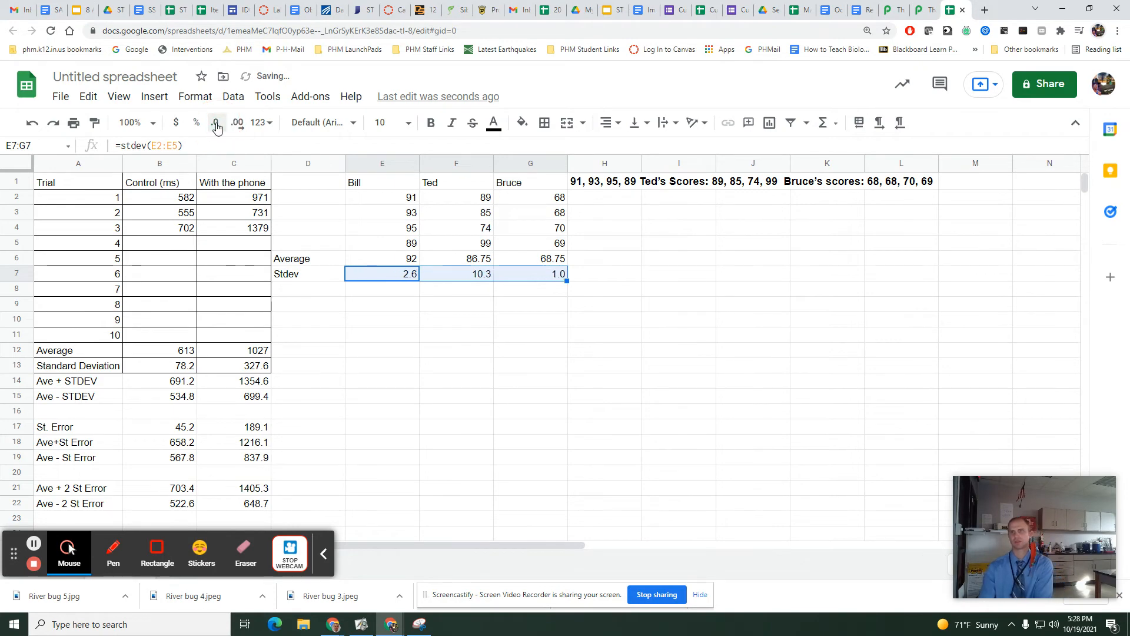
left_click(409, 289)
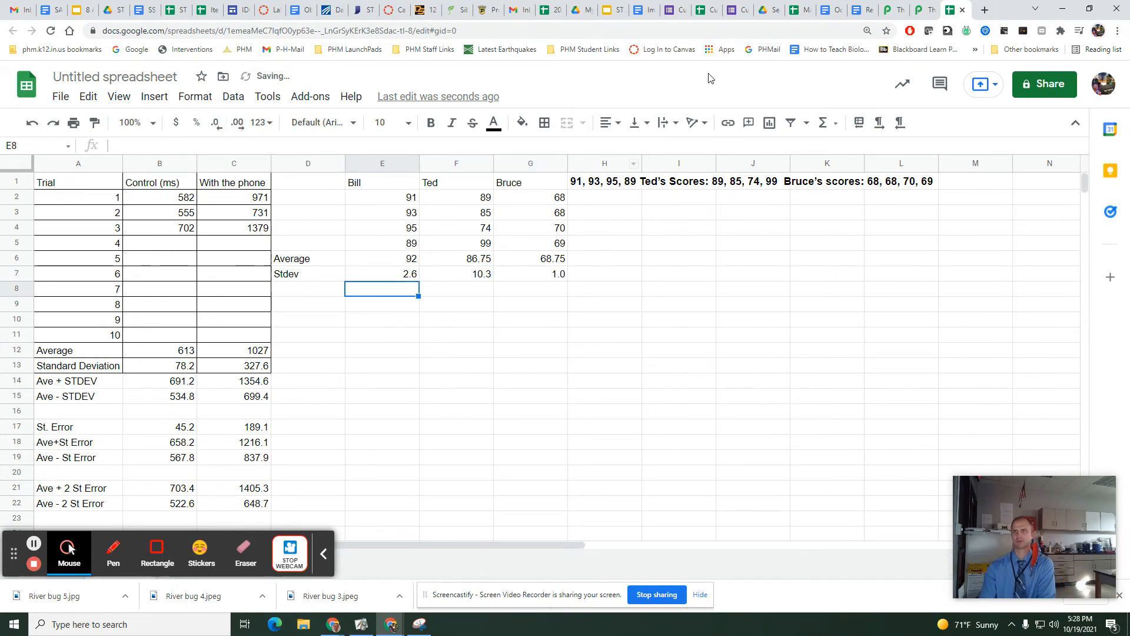
Switch to the Reaction Time Testing document and review questions 12 to 14 about comparing the scores using ±1 S and ±2 S.
left_click(860, 10)
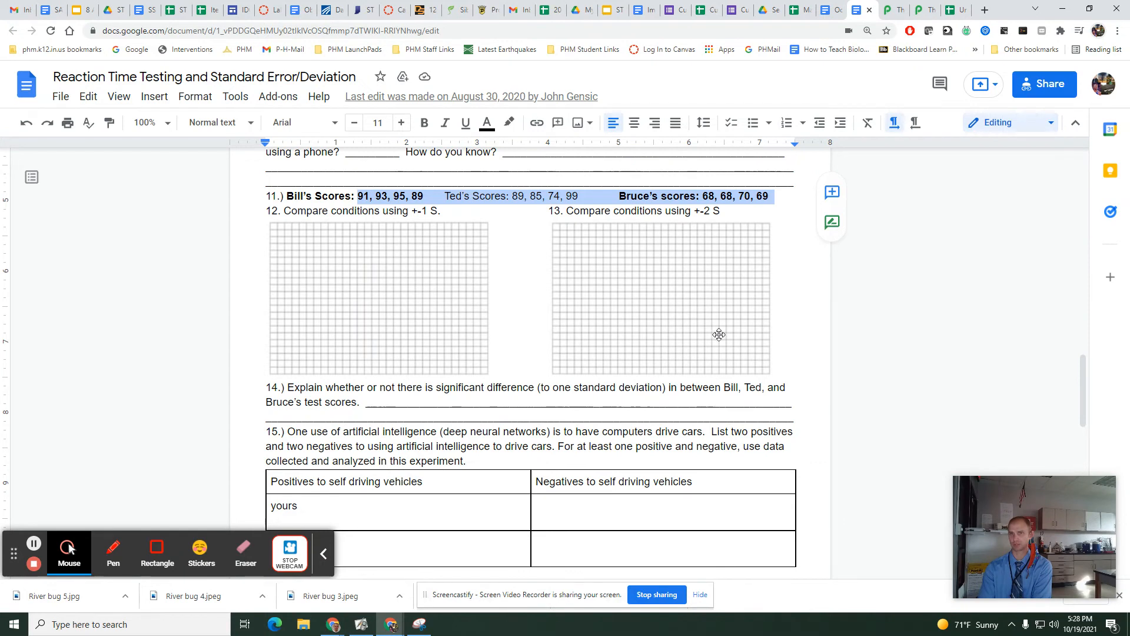
left_click_drag(307, 388, 344, 402)
left_click_drag(285, 212, 439, 211)
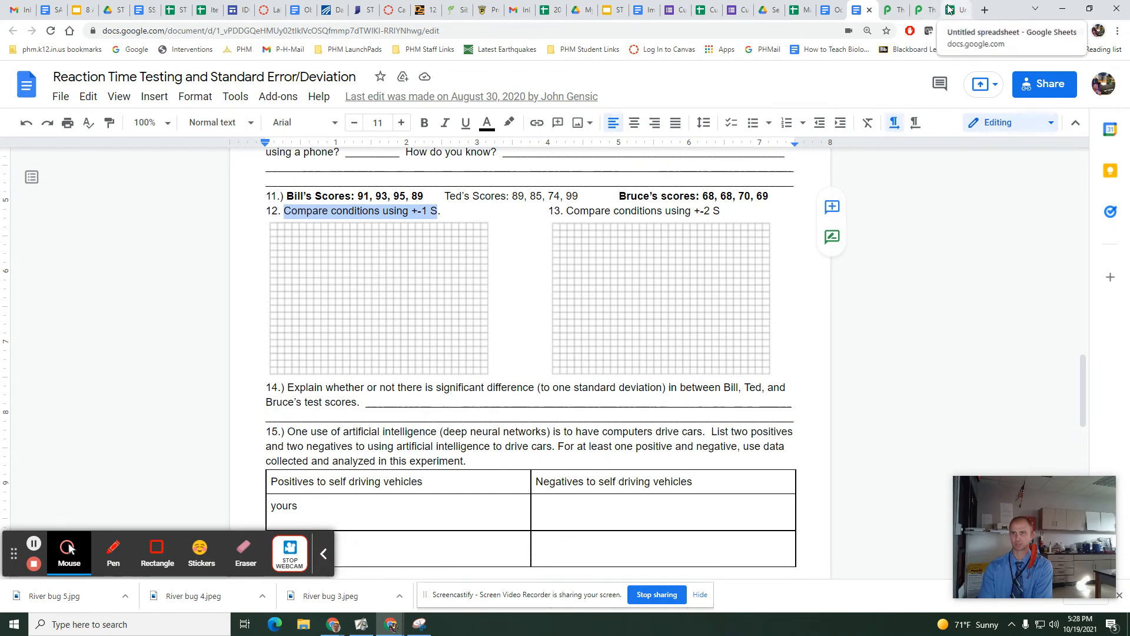
left_click_drag(567, 212, 727, 213)
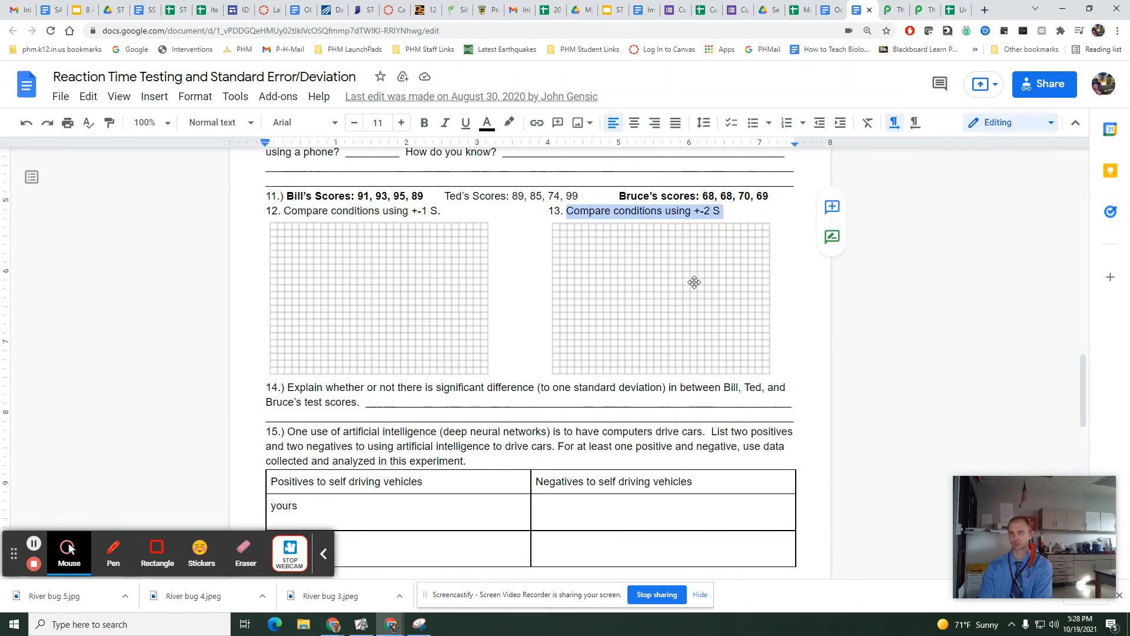
scroll(647, 341, "down", 2)
scroll(454, 353, "up", 2)
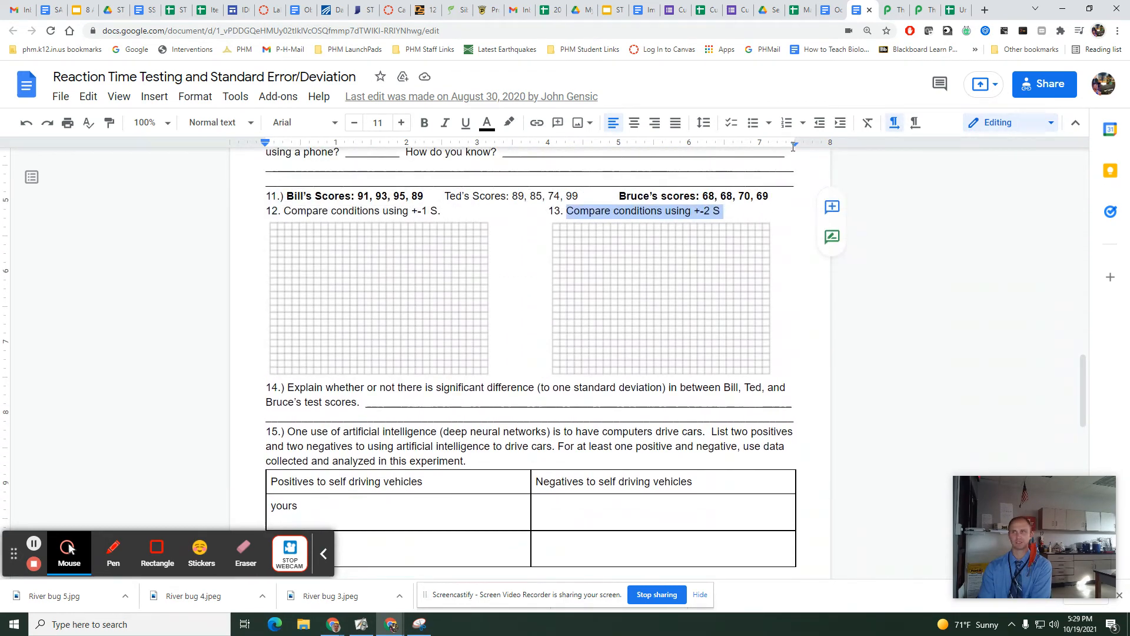
Switch back to the spreadsheet and label D9 "Ave + Stdev" and D10 "Ave - stdev".
left_click(957, 10)
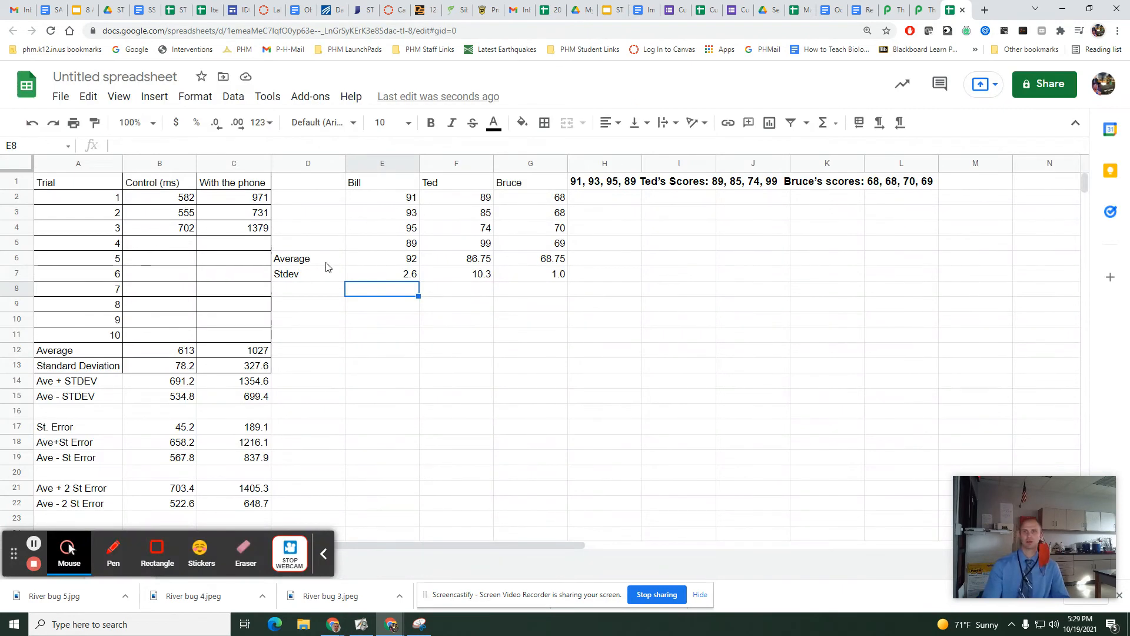
left_click(303, 307)
type("Ave ")
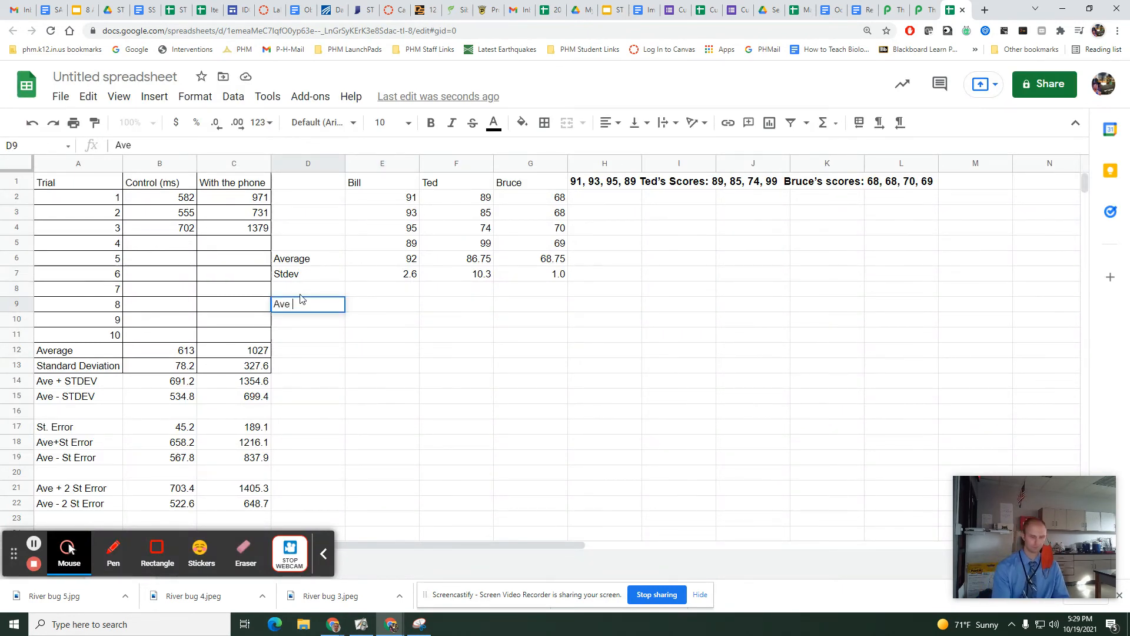
type("+ Stdev")
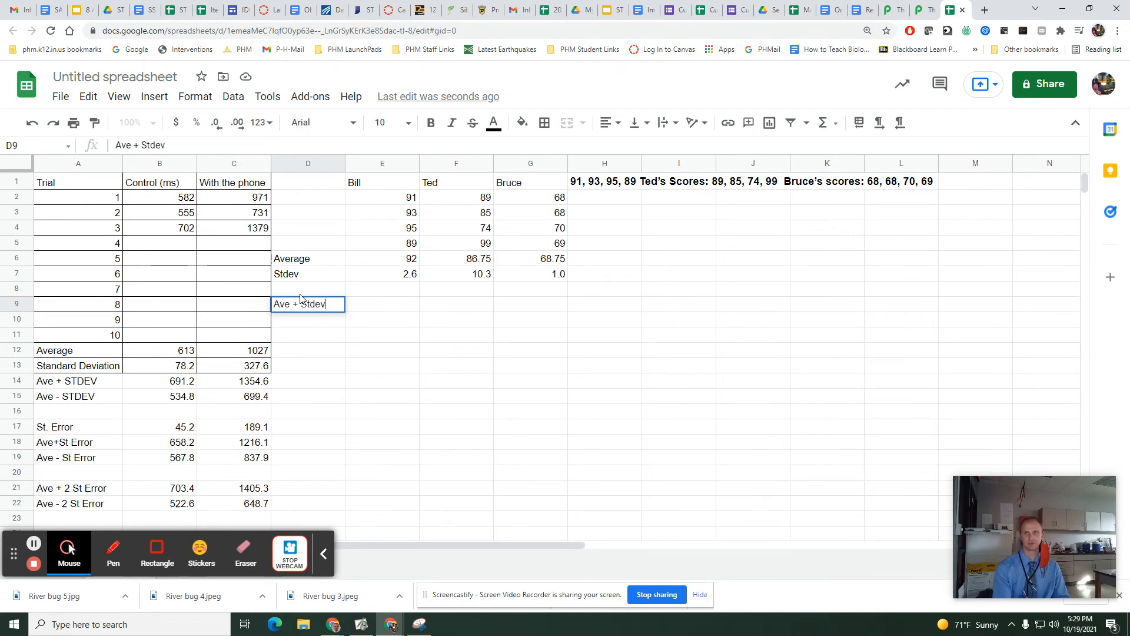
key("Return")
type("Ave")
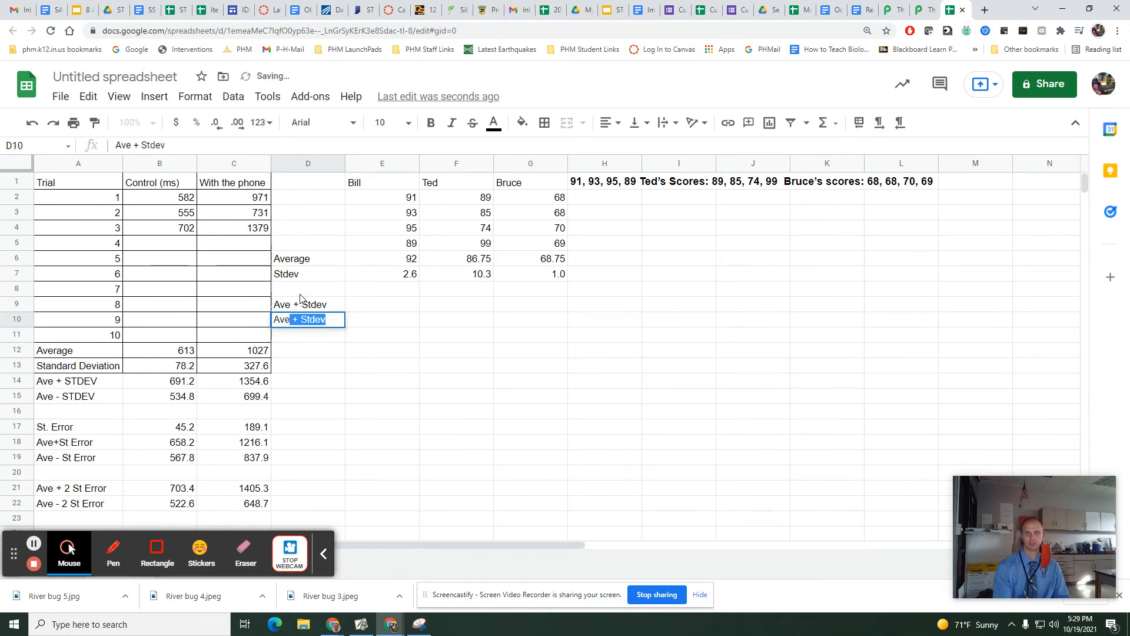
type(" - stdev")
key("Tab")
Calculate the first student's average plus one standard deviation in E9 with =E6+E7.
key("Up")
type("=")
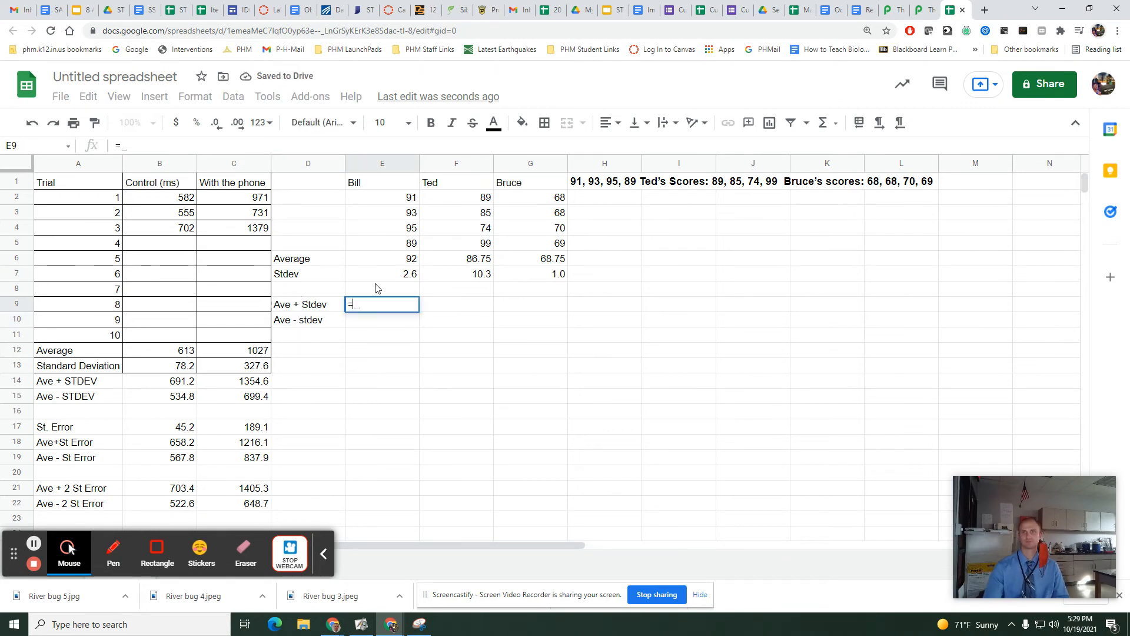
left_click(394, 259)
type("+")
left_click(366, 275)
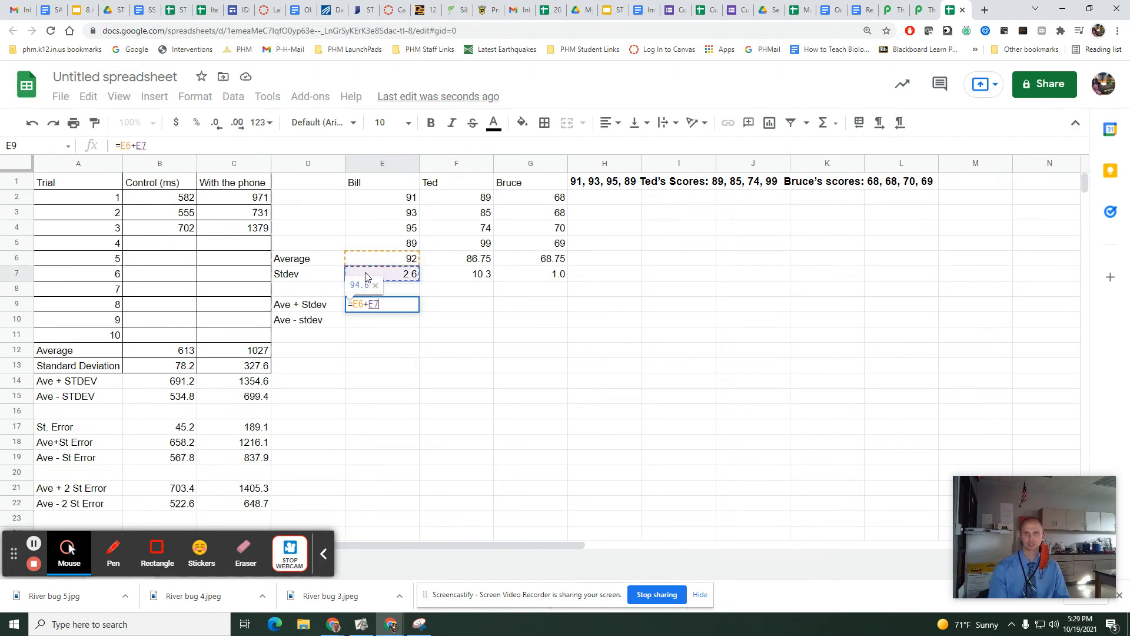
key("Return")
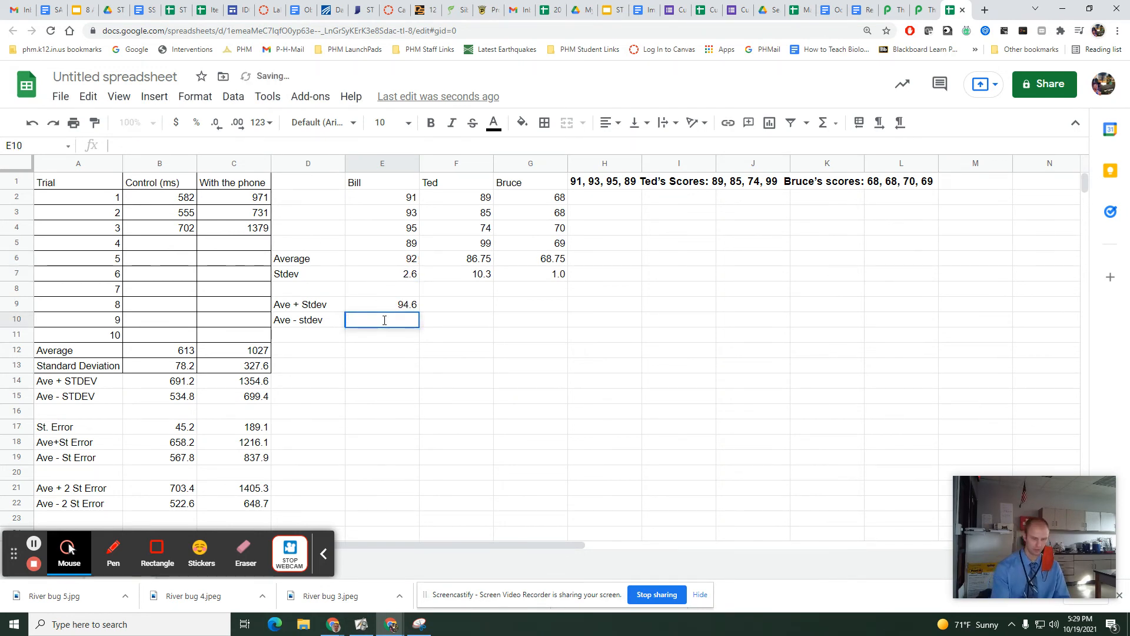
Calculate the first student's average minus one standard deviation in E10 with =E6-E7, and copy E9:E10 across to F9:G10.
type("=")
left_click(370, 259)
type("-")
left_click(386, 277)
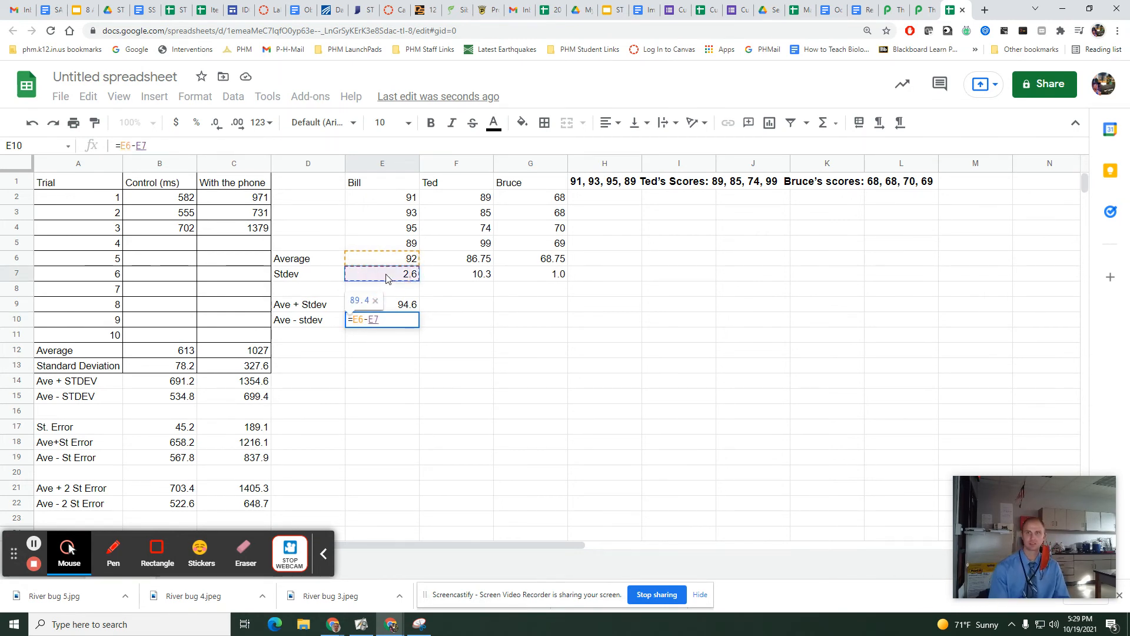
key("Return")
left_click_drag(394, 305, 559, 321)
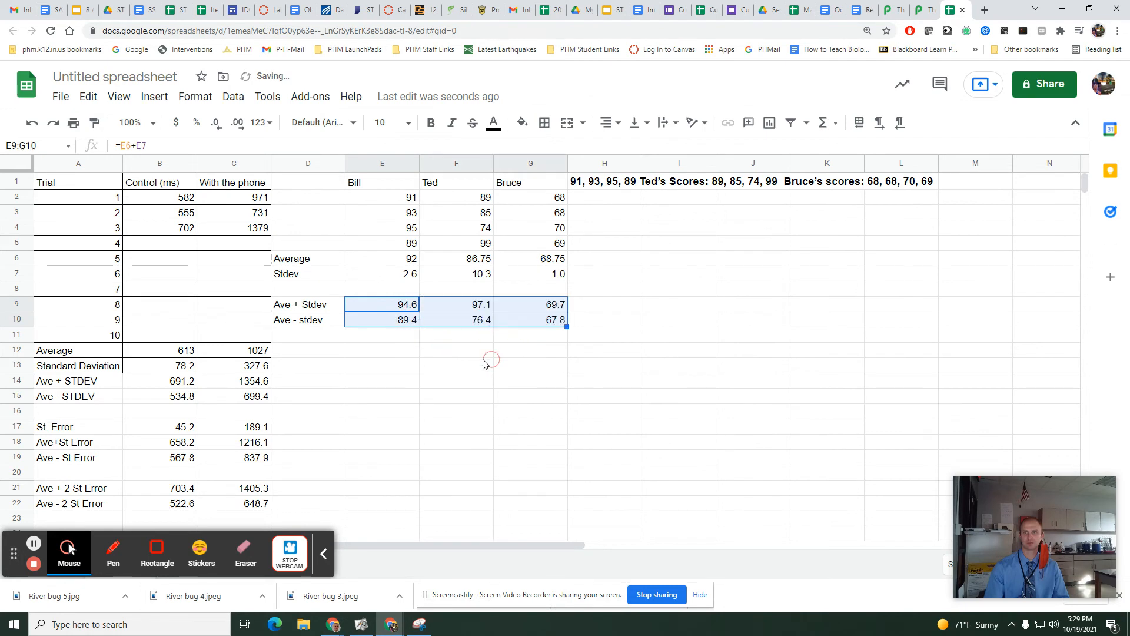
left_click(426, 345)
Compare the three students' one-standard-deviation ranges in E9:G10 and their averages in E6:G6.
left_click_drag(390, 305, 386, 323)
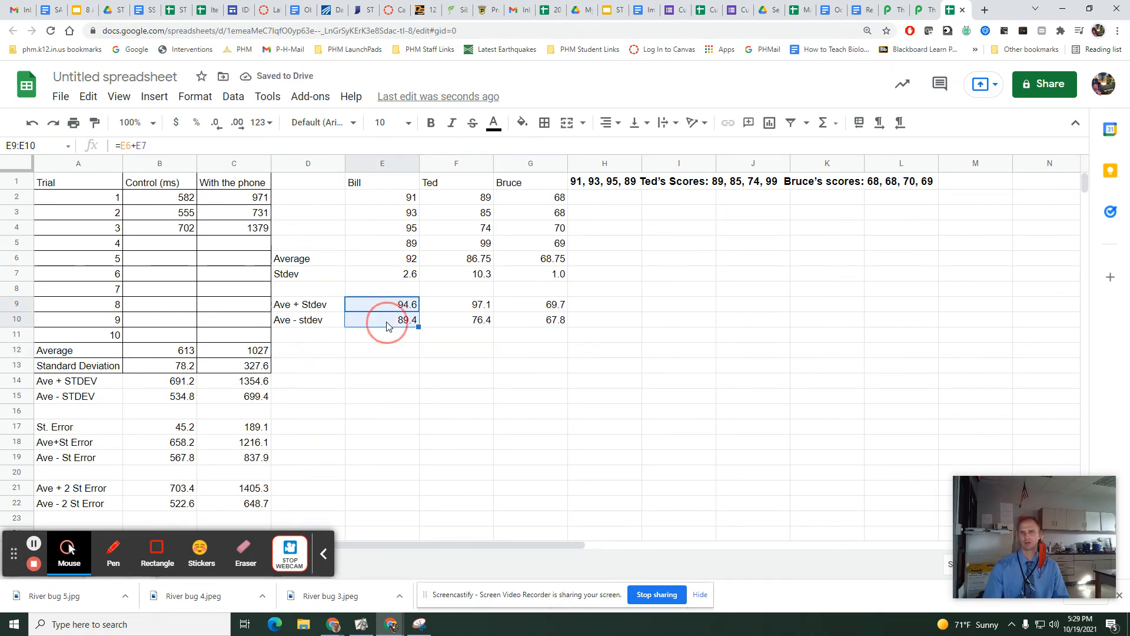
left_click_drag(465, 311, 420, 323)
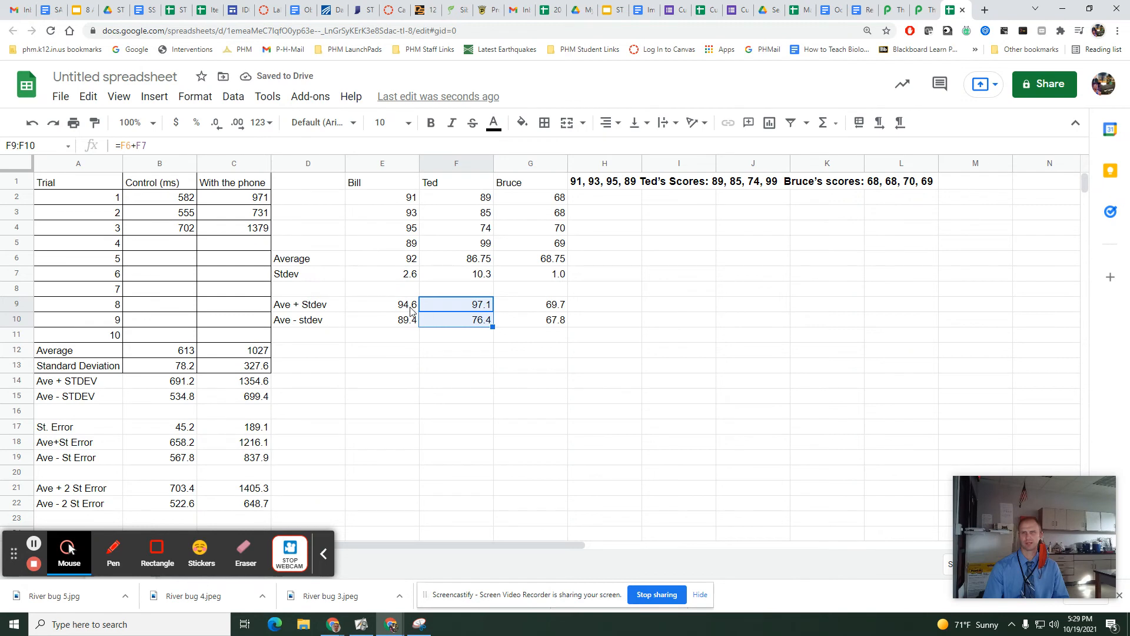
left_click_drag(530, 303, 532, 318)
left_click(525, 336)
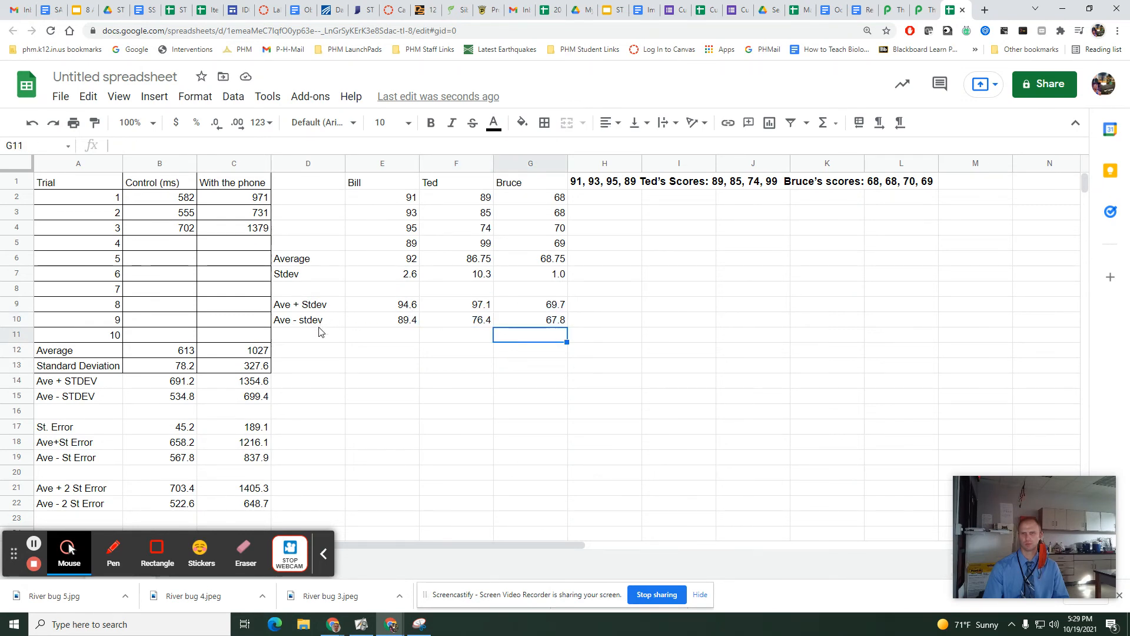
left_click(393, 259)
left_click(471, 259)
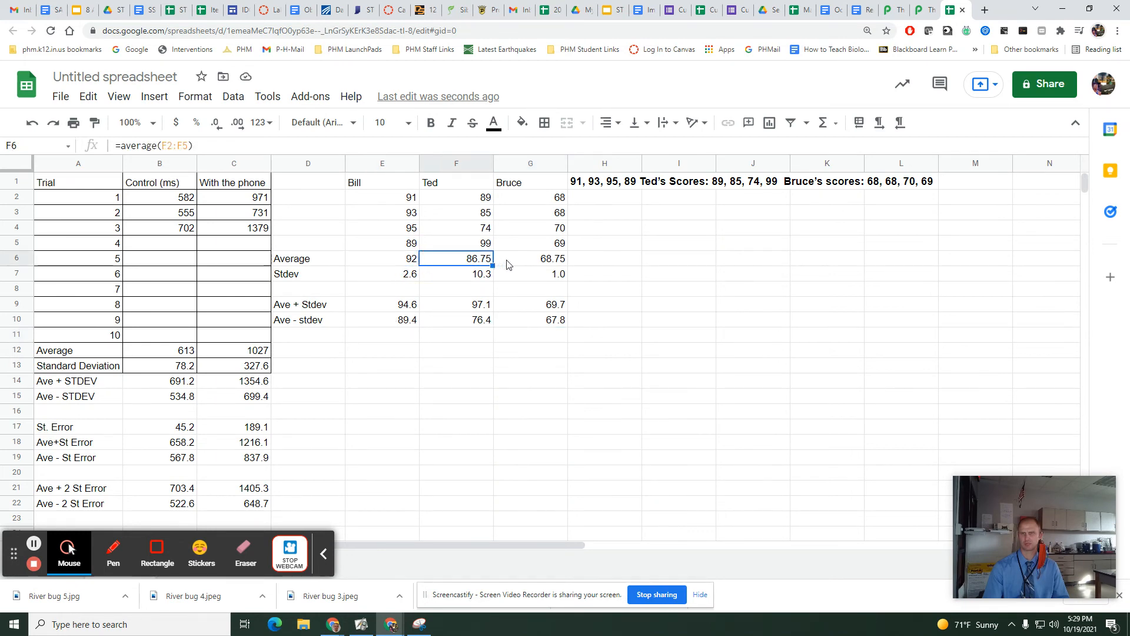
left_click(505, 262)
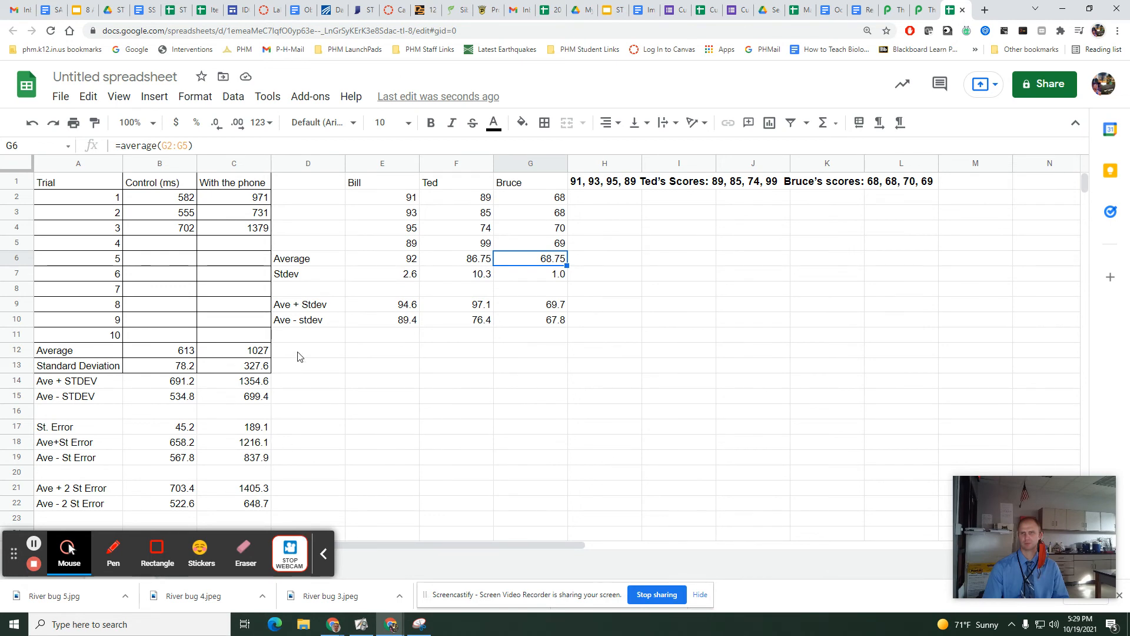
Label D12 "Ave + 2 stdev" and D13 "Ave - 2 stdev".
left_click(315, 352)
type("Ave + ")
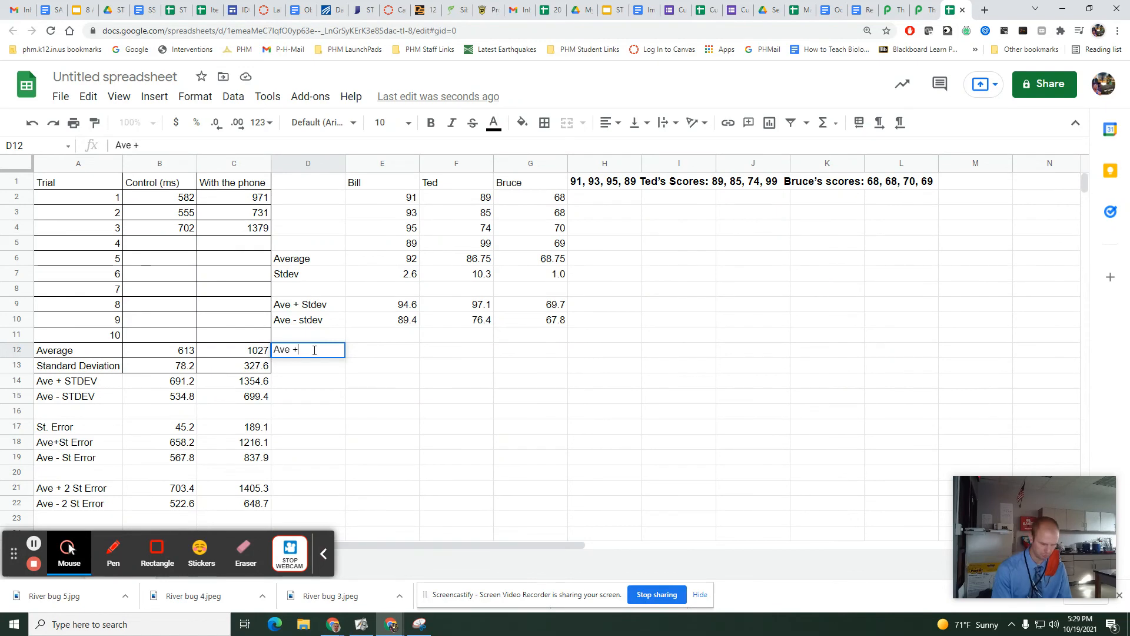
type("2 stdev")
key("Return")
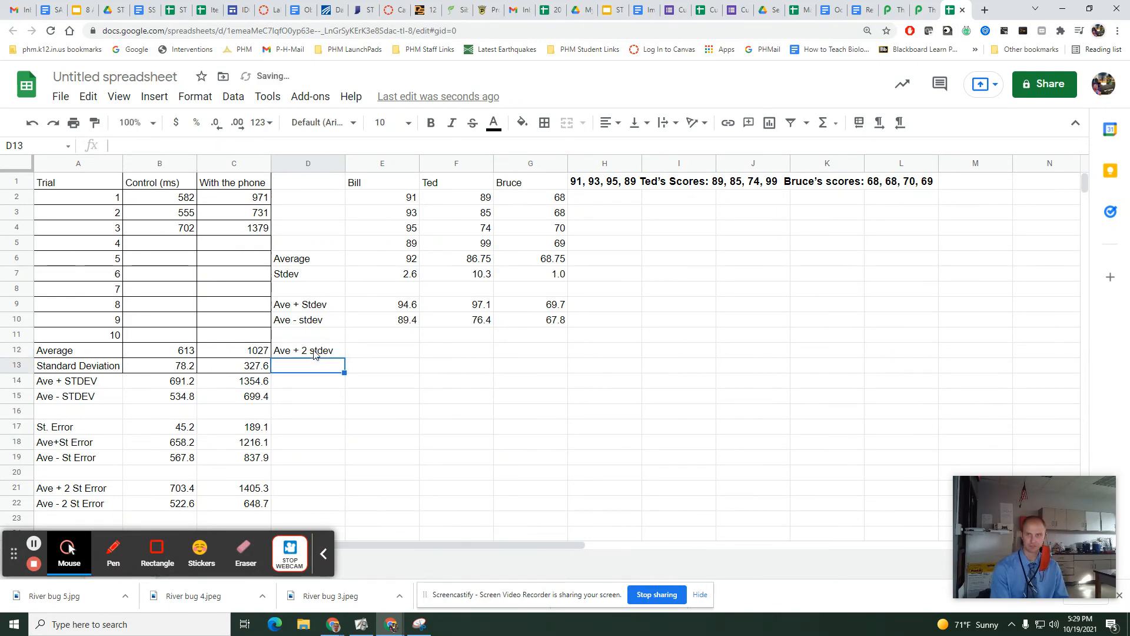
type("Ave -m")
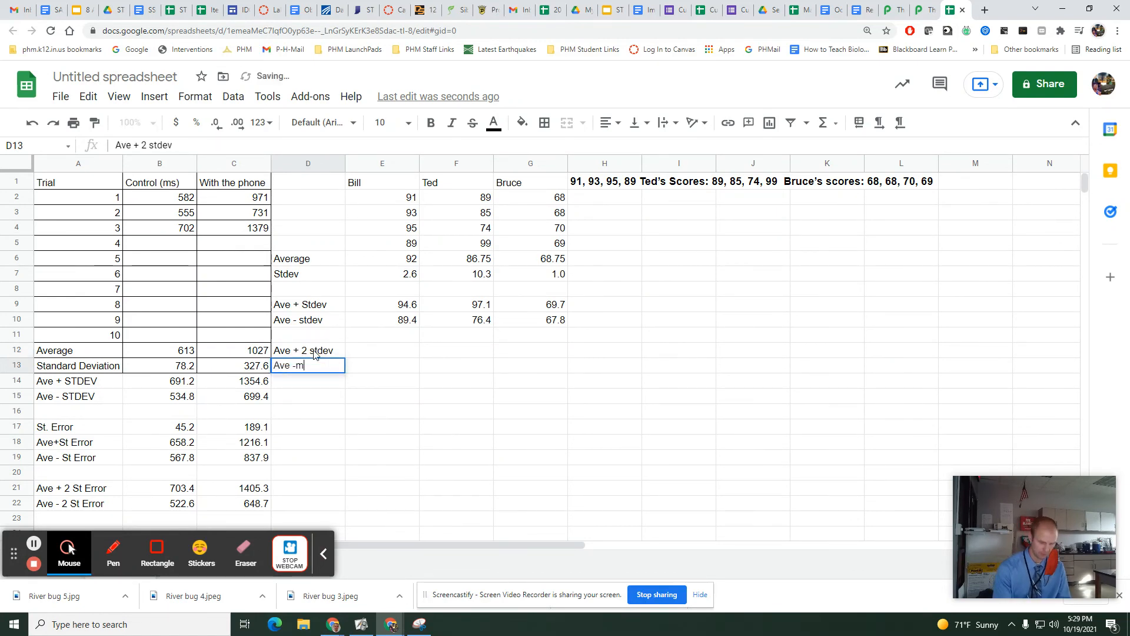
key("BackSpace")
key("BackSpace")
type("2")
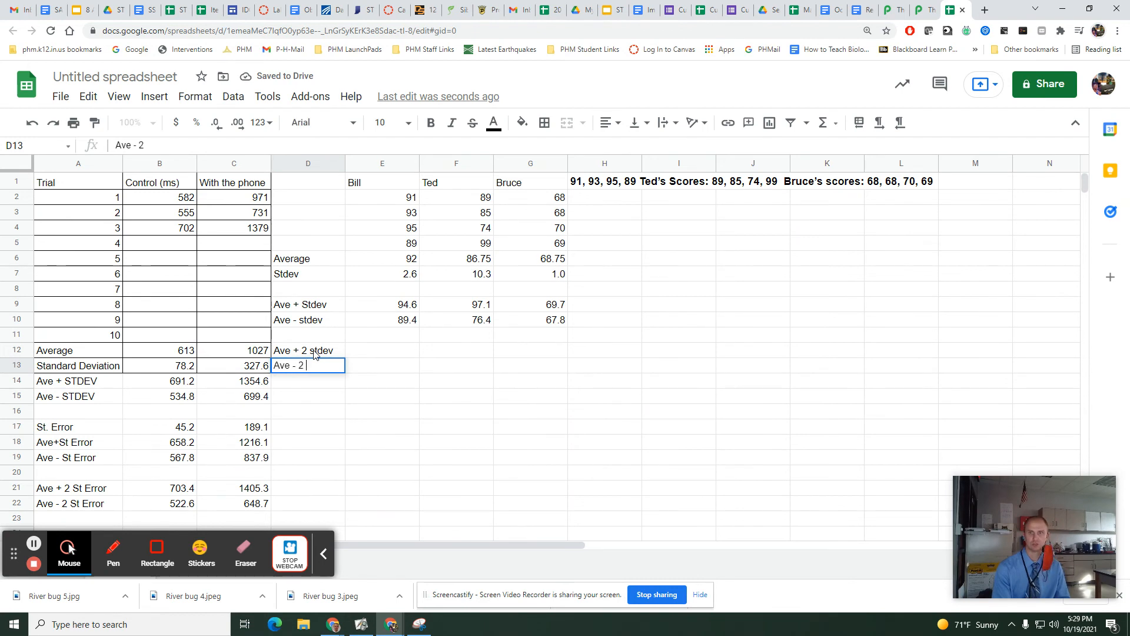
type(" stdeve")
key("BackSpace")
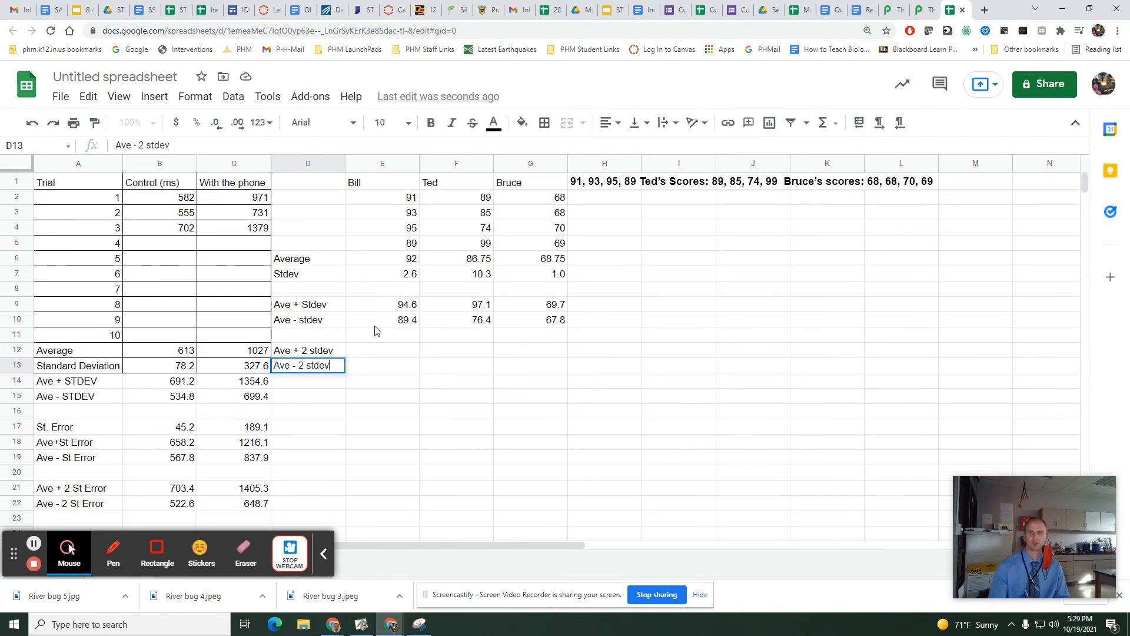
Calculate the first student's average plus two standard deviations in E12 with =E6+2*E7.
left_click(383, 353)
type("=")
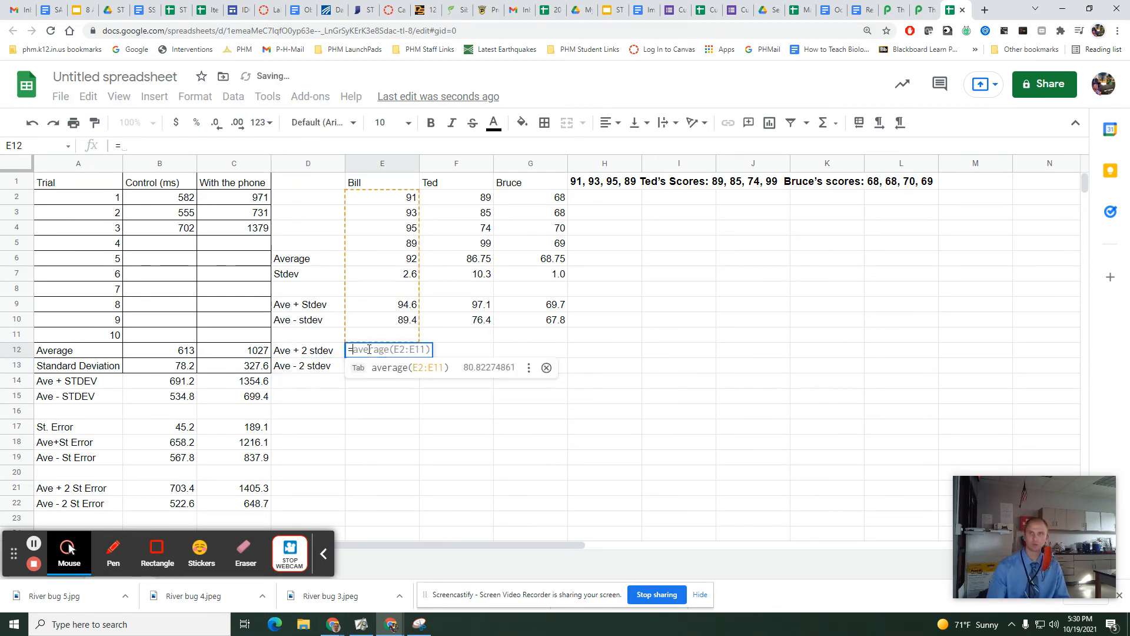
left_click(394, 262)
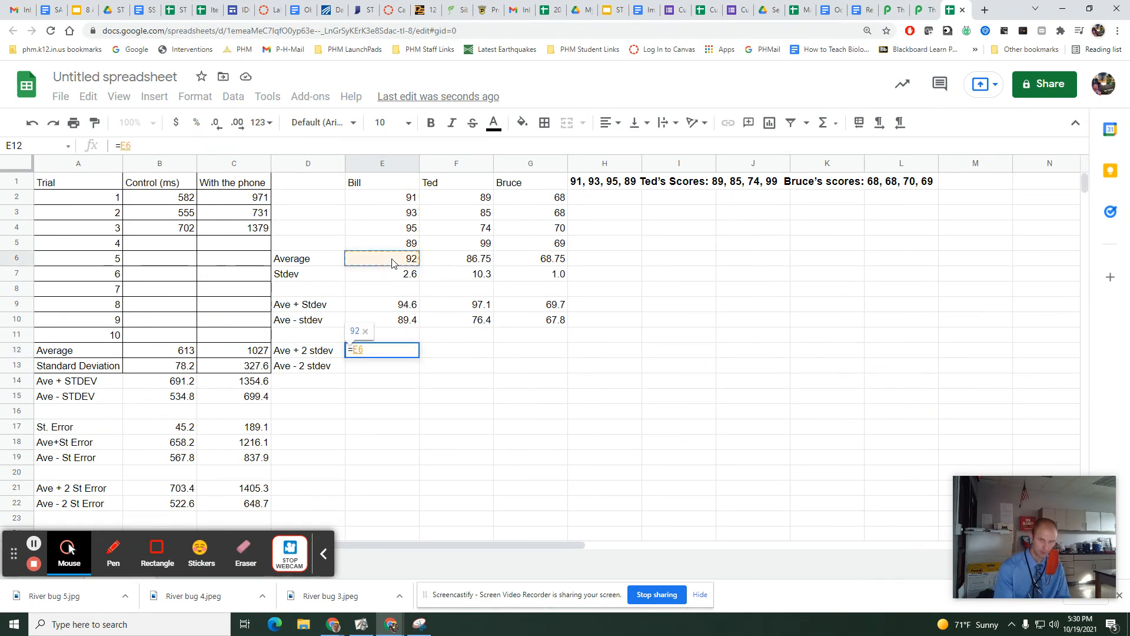
type("+2")
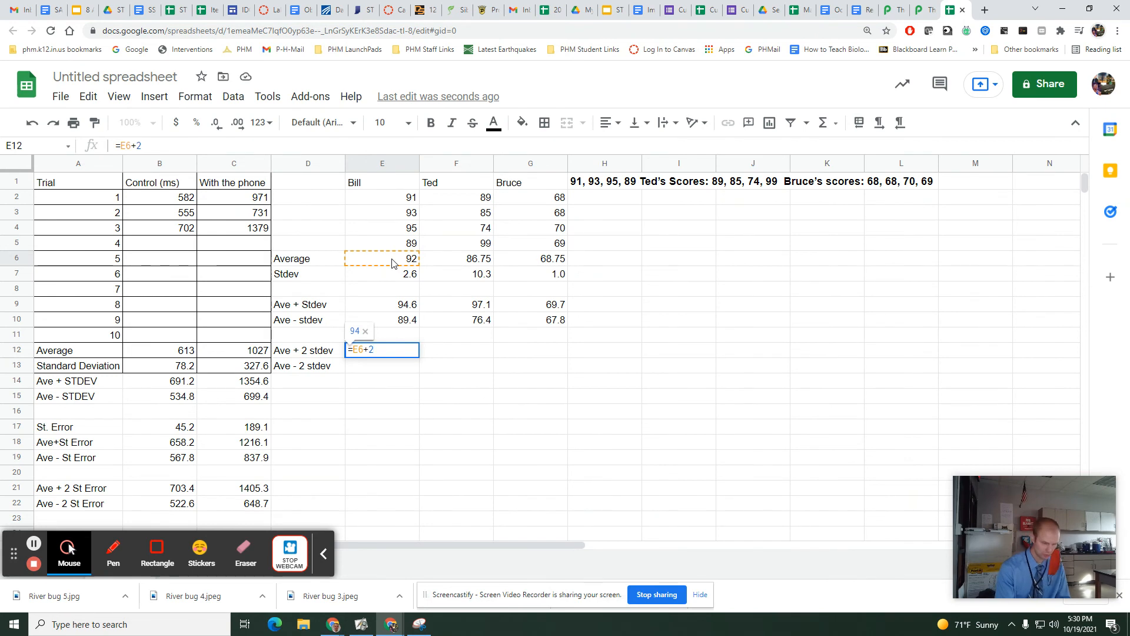
type("*")
left_click(402, 279)
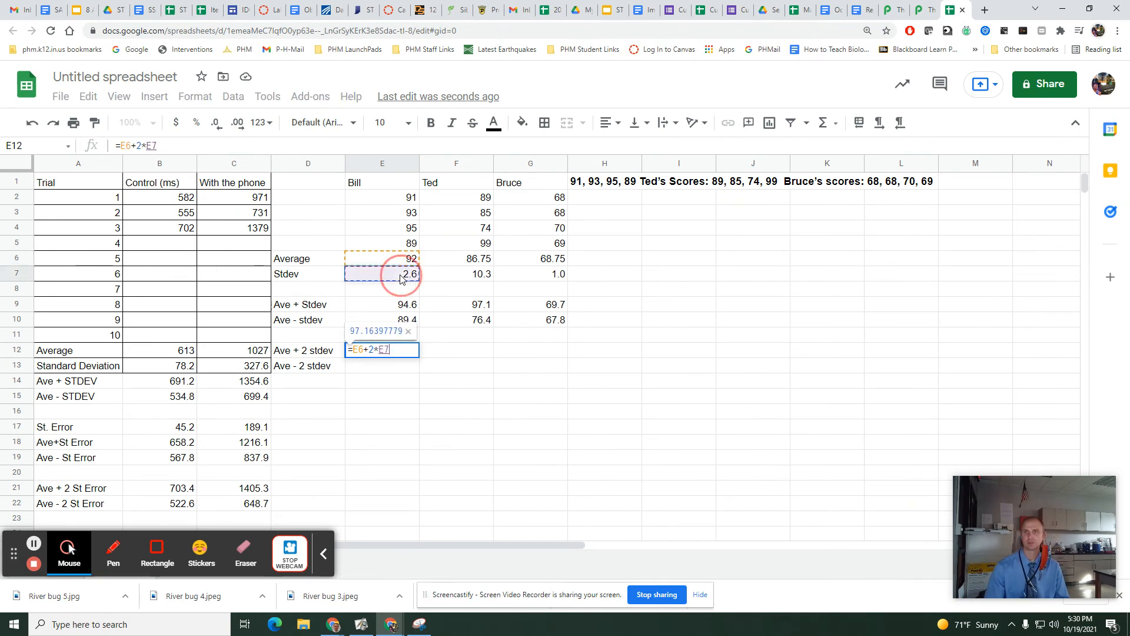
key("Return")
Calculate the first student's average minus two standard deviations in E13 with =E6-2*E7.
double_click(374, 366)
type("=ave")
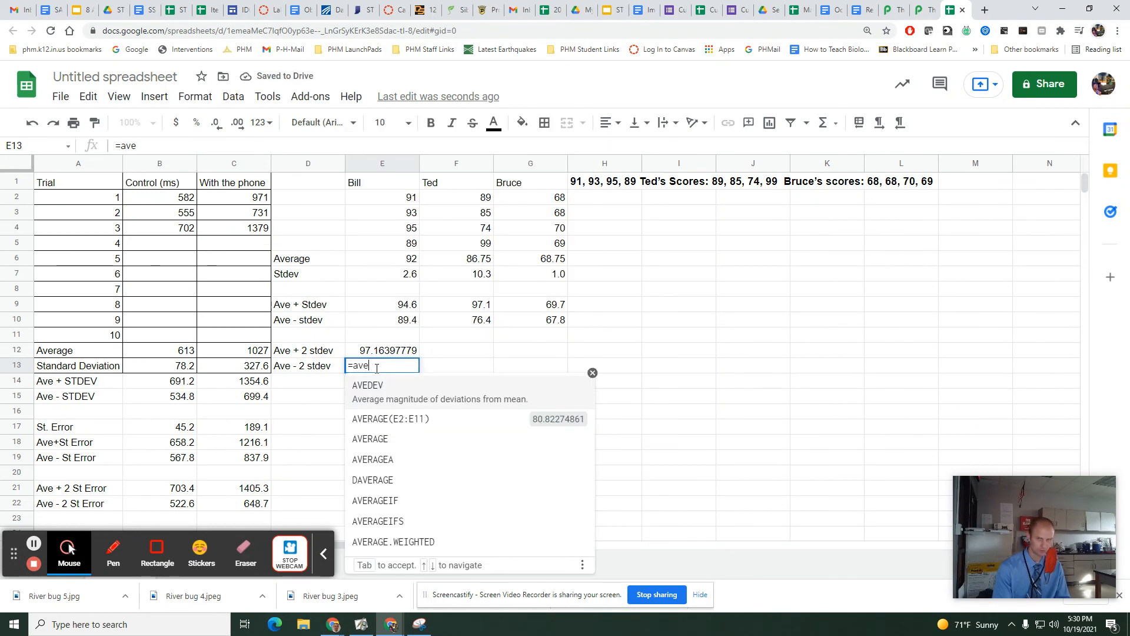
key("BackSpace")
key("BackSpace")
key("BackSpace")
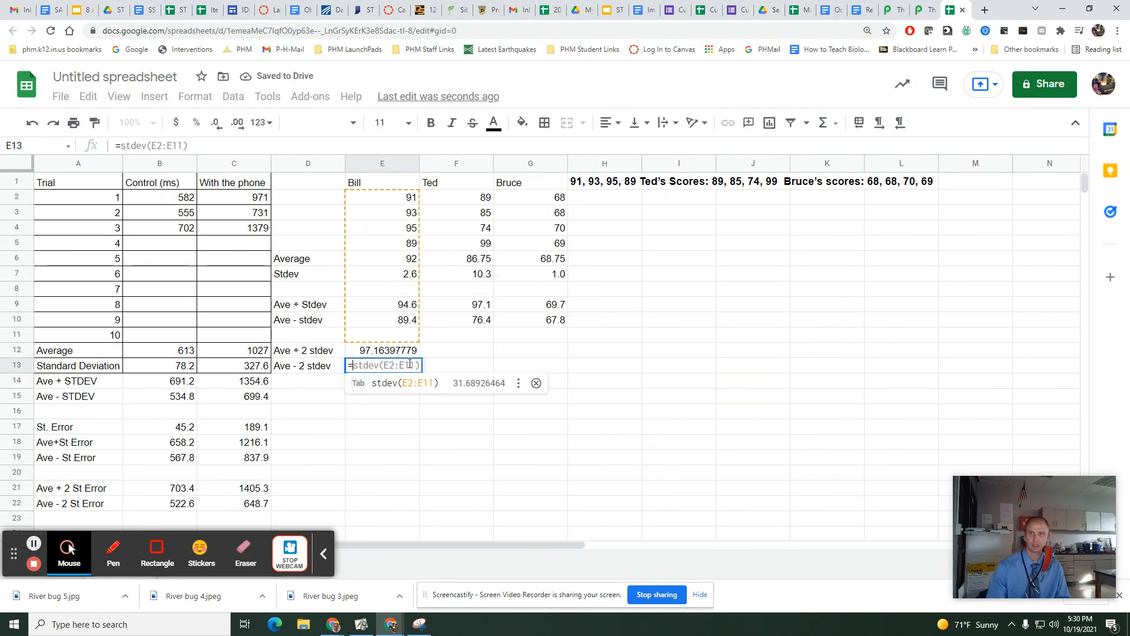
left_click(393, 262)
type("-")
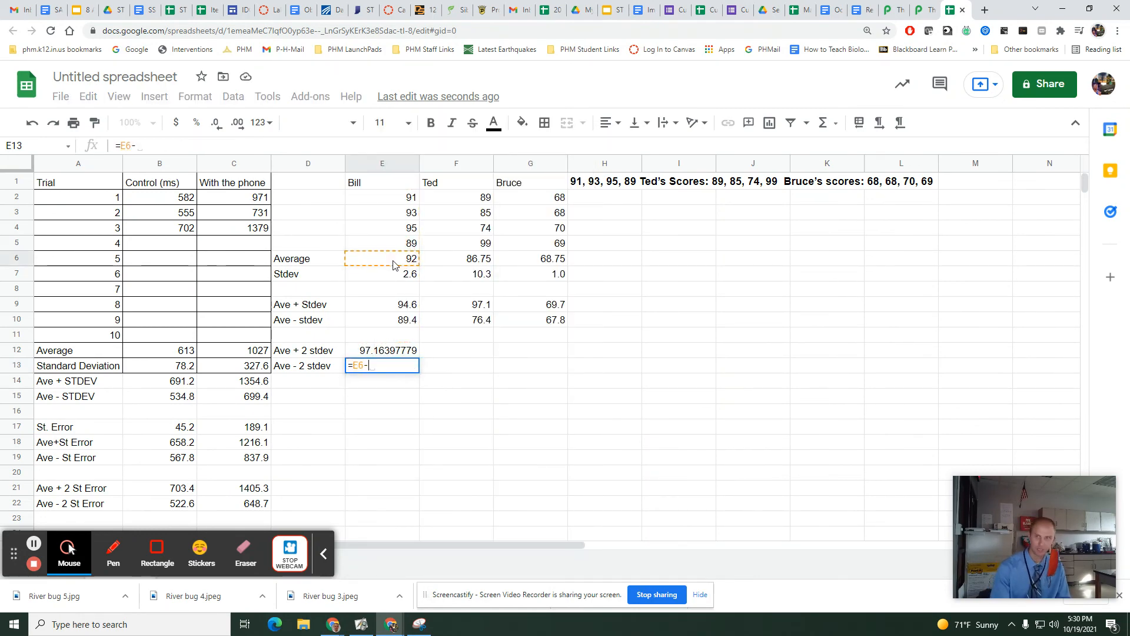
type("2")
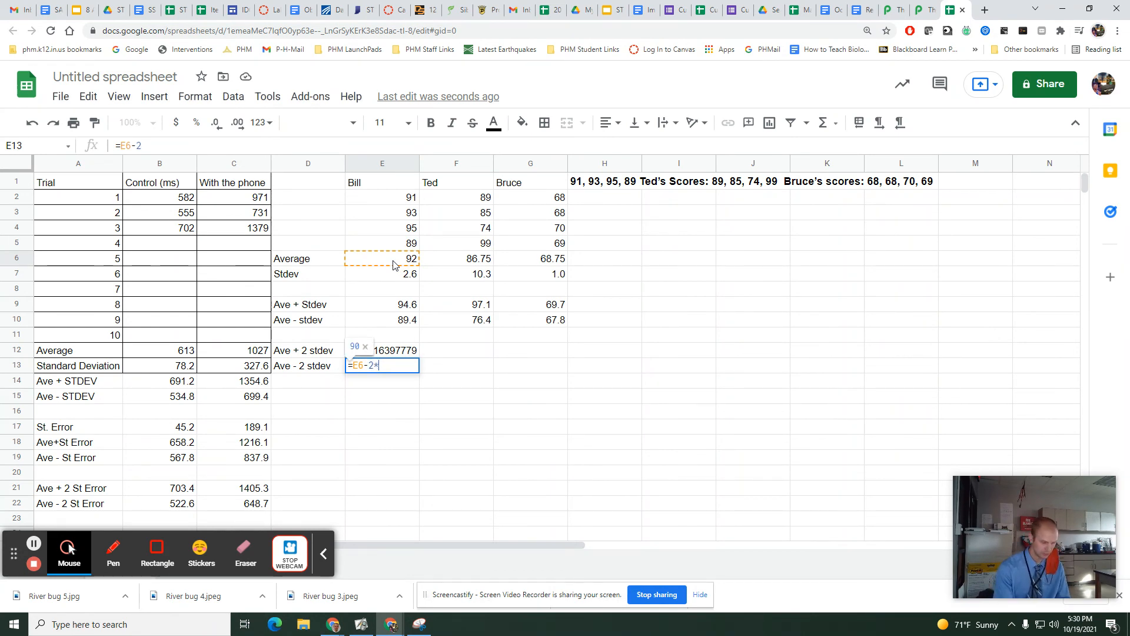
type("*")
left_click(383, 279)
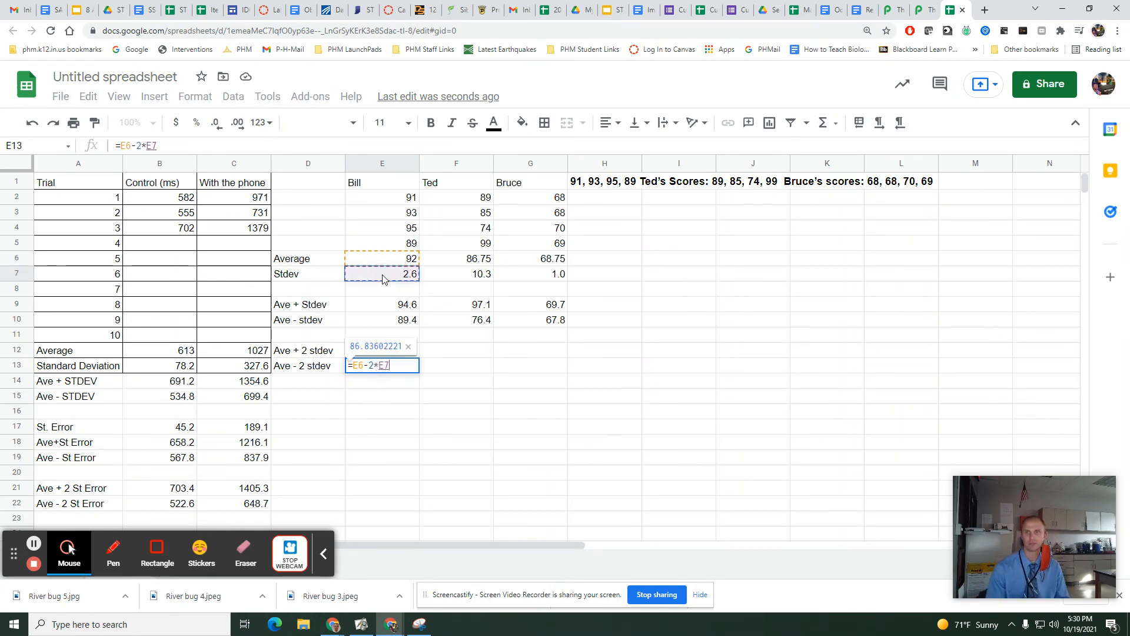
key("Return")
Copy the E12:E13 formulas across to F12:G13 and show E12:G13 with one decimal place.
left_click_drag(390, 355, 528, 378)
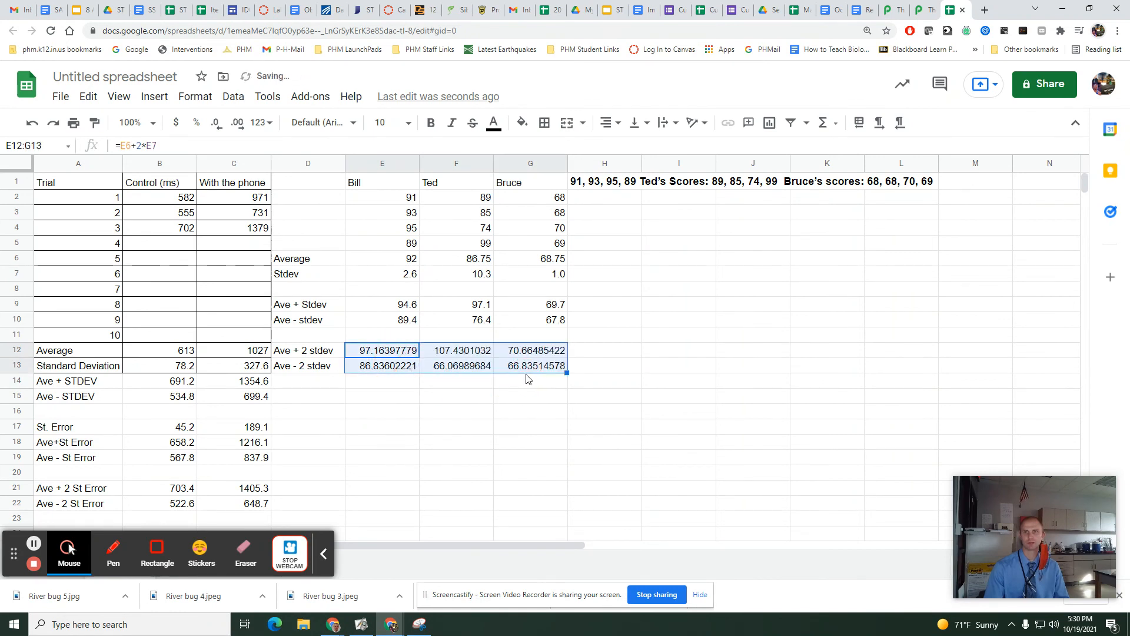
left_click(215, 124)
left_click(216, 123)
left_click(216, 124)
left_click(216, 123)
left_click(215, 125)
left_click(214, 125)
left_click(214, 125)
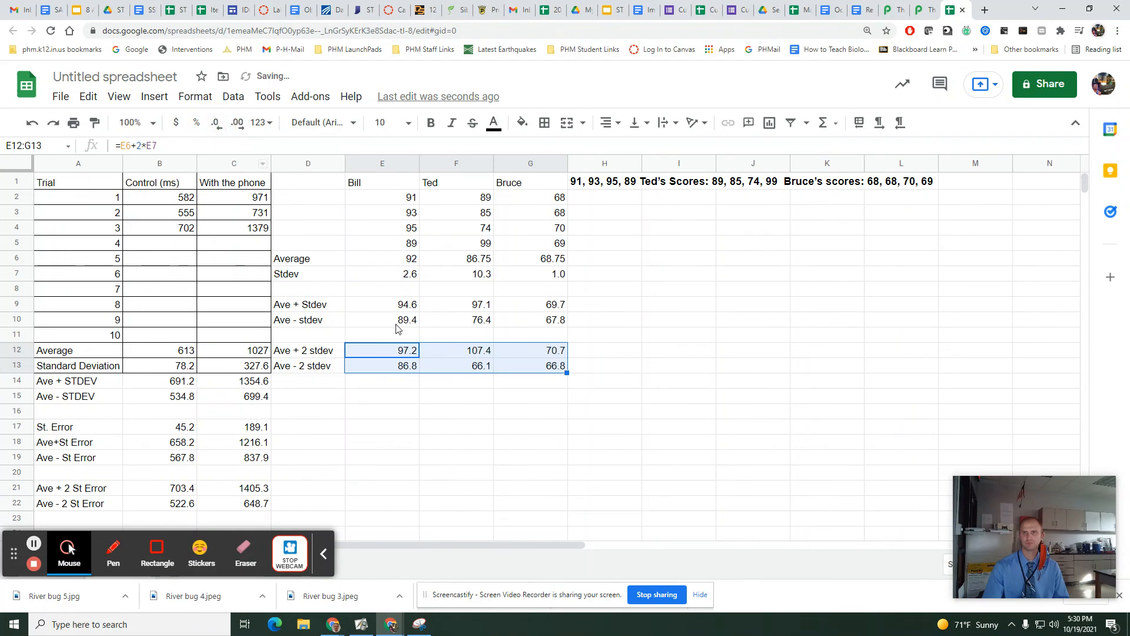
left_click(445, 383)
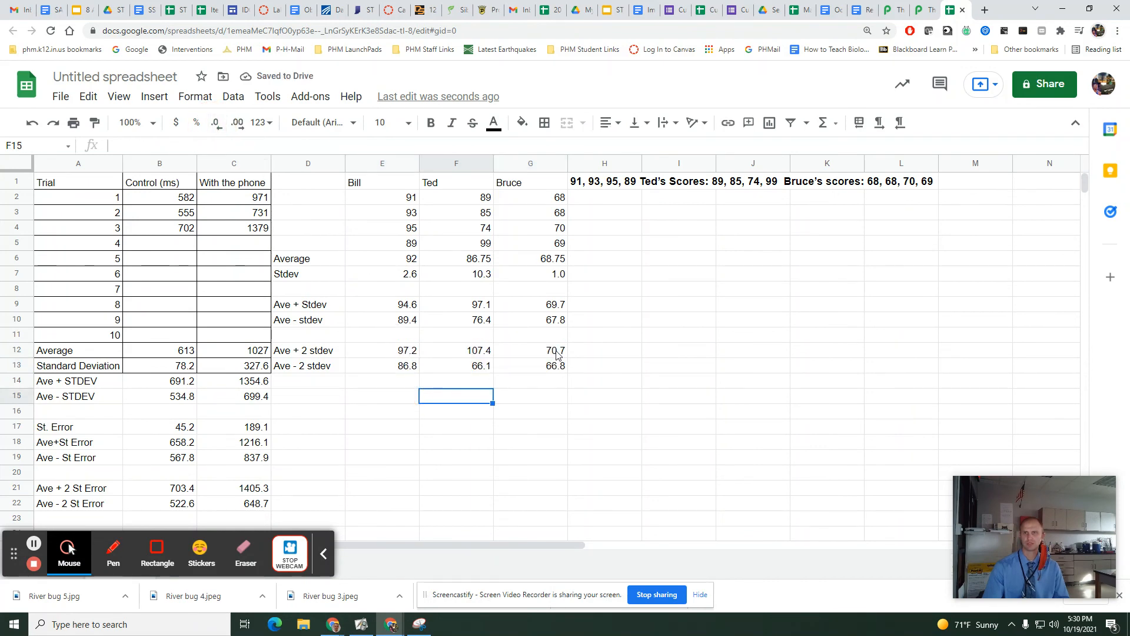
Compare the second and third students' two-standard-deviation ranges in F12:G13, checking the second student's score in F4.
left_click_drag(558, 353, 557, 366)
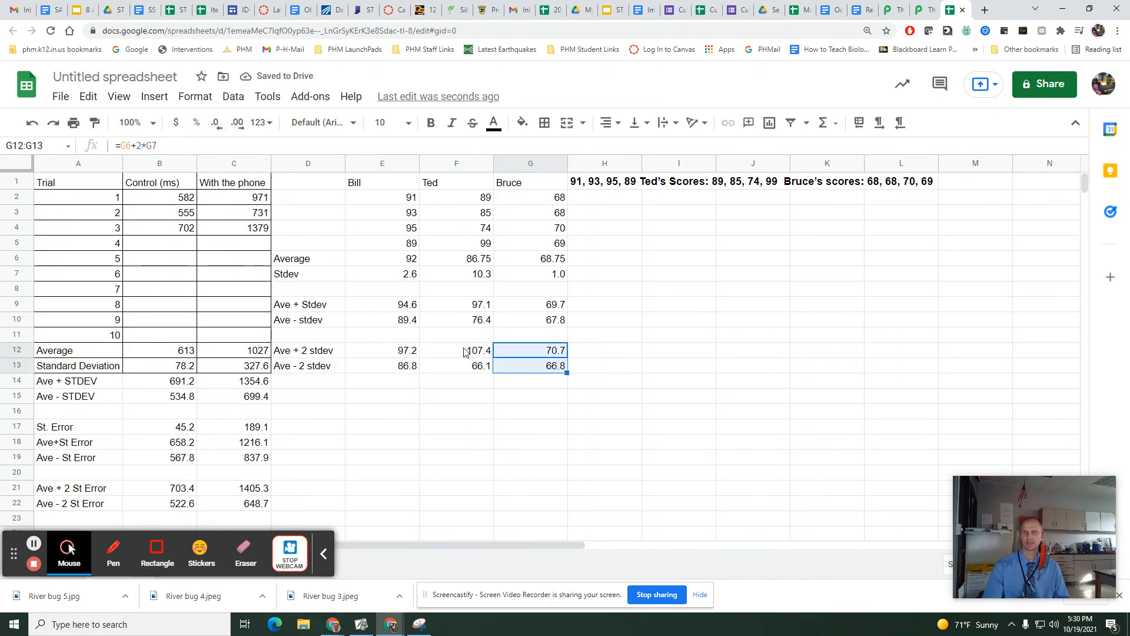
key("Left")
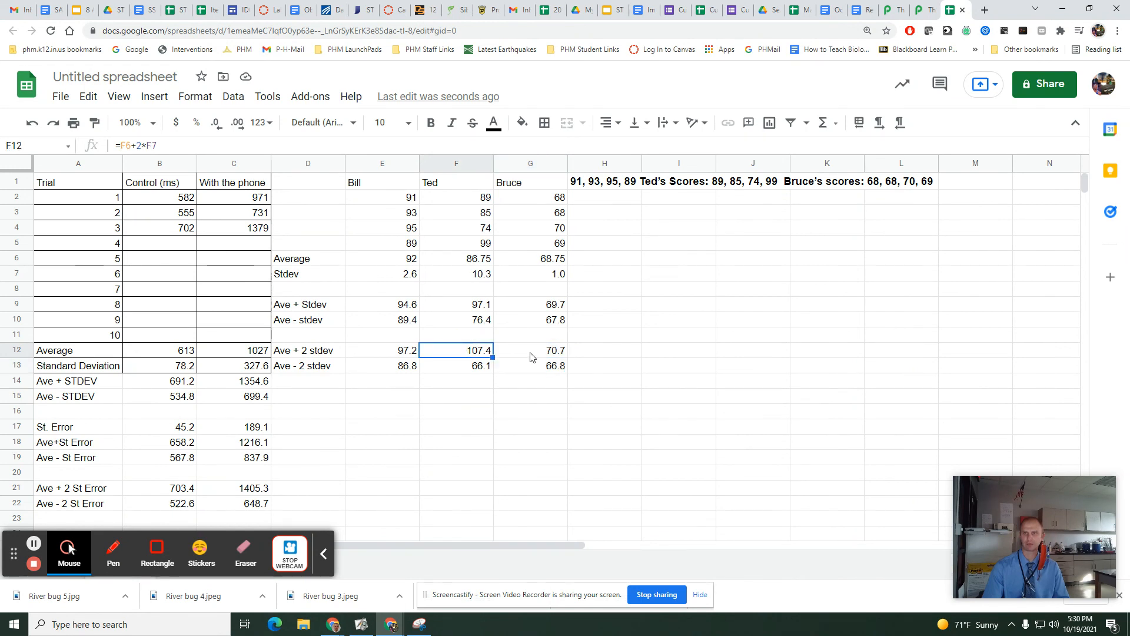
left_click(466, 231)
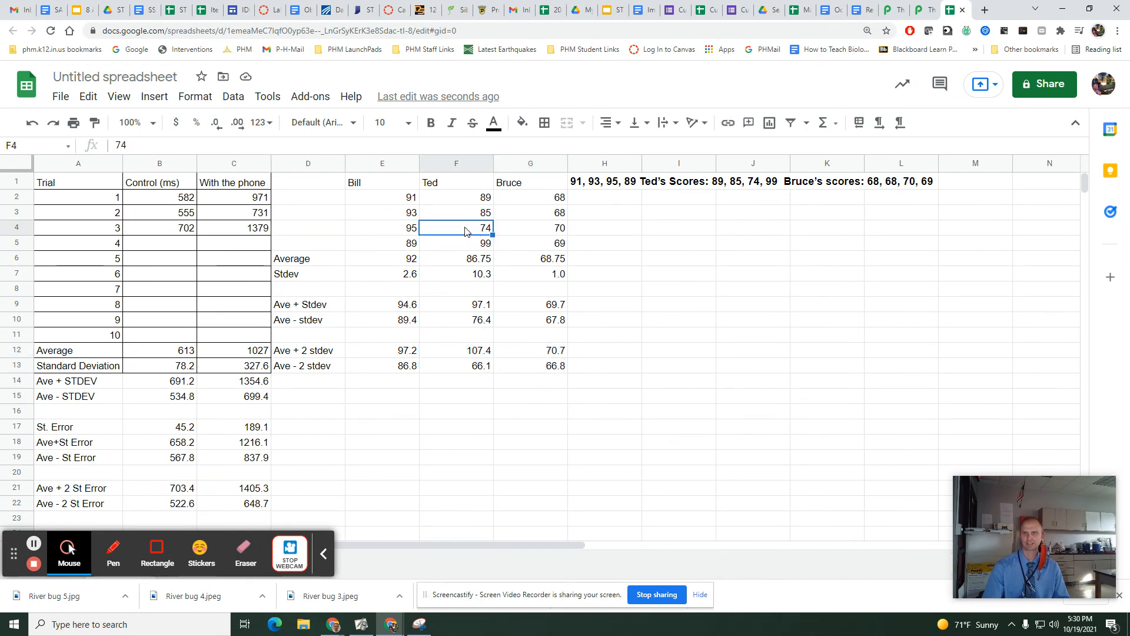
left_click(483, 366)
left_click(533, 353)
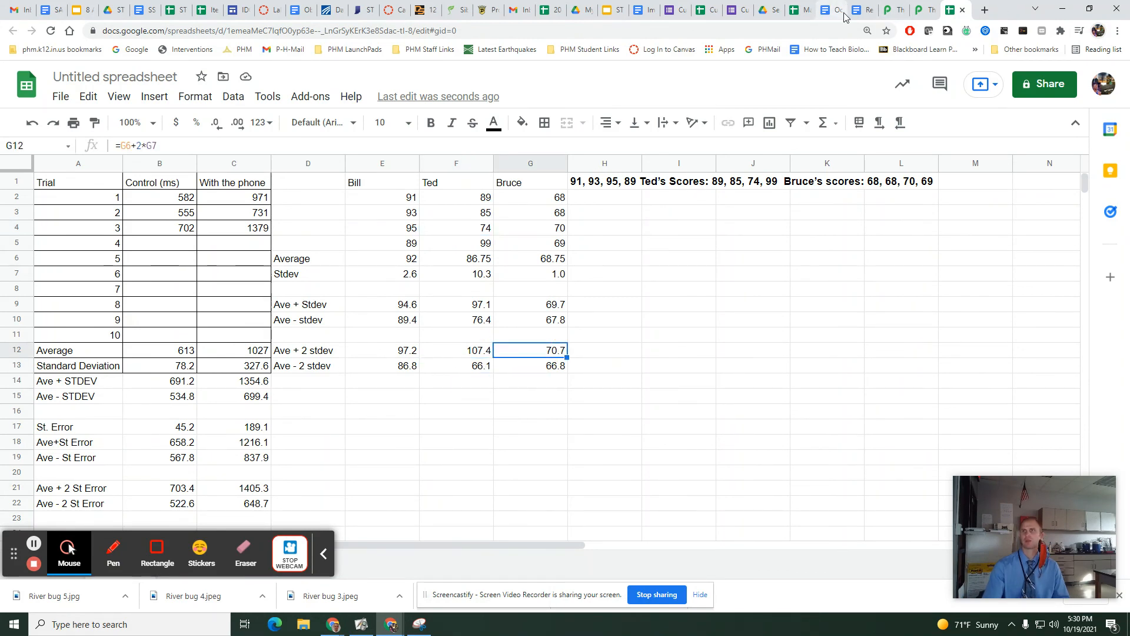
Switch to the Reaction Time Testing document and review question 15 on the positives and negatives of self-driving vehicles.
left_click(862, 10)
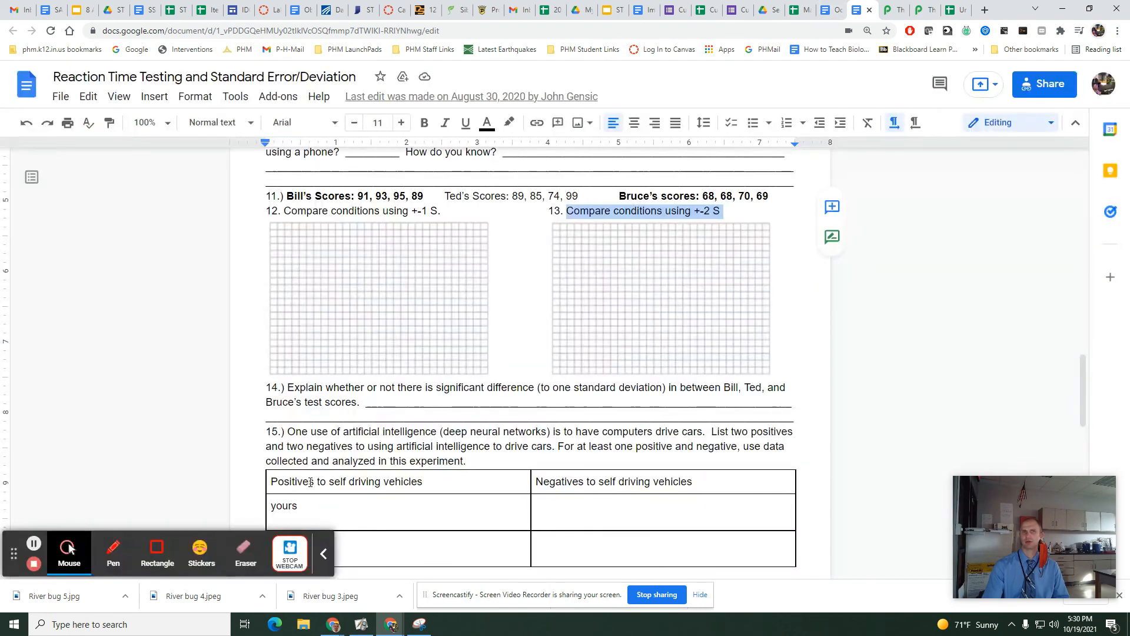
scroll(357, 488, "down", 1)
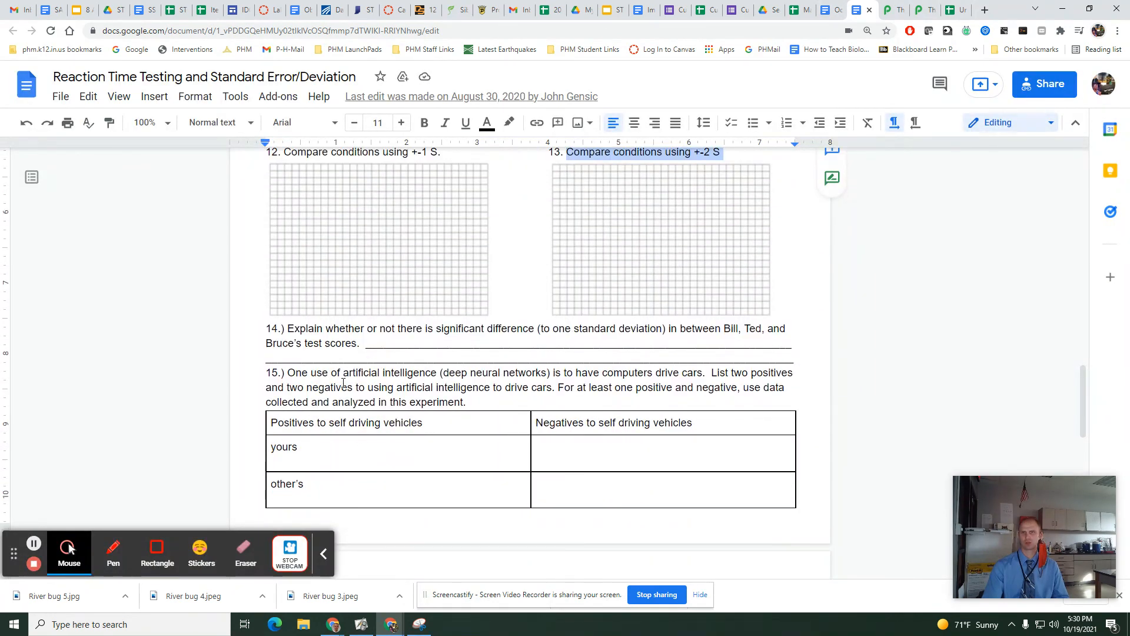
left_click_drag(350, 373, 727, 377)
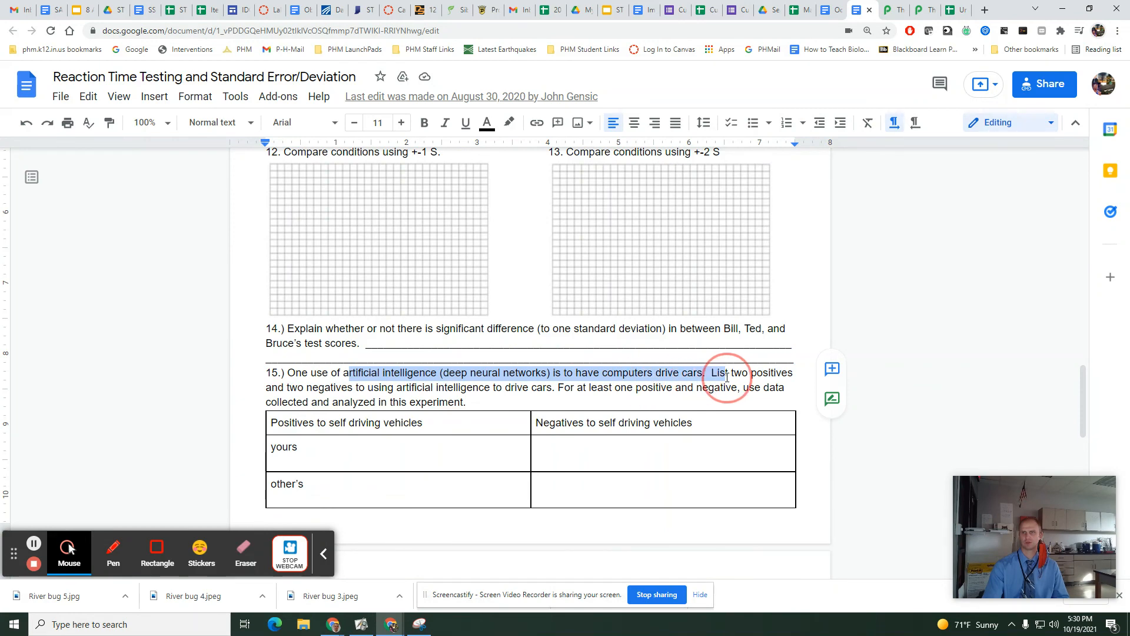
scroll(713, 402, "up", 14)
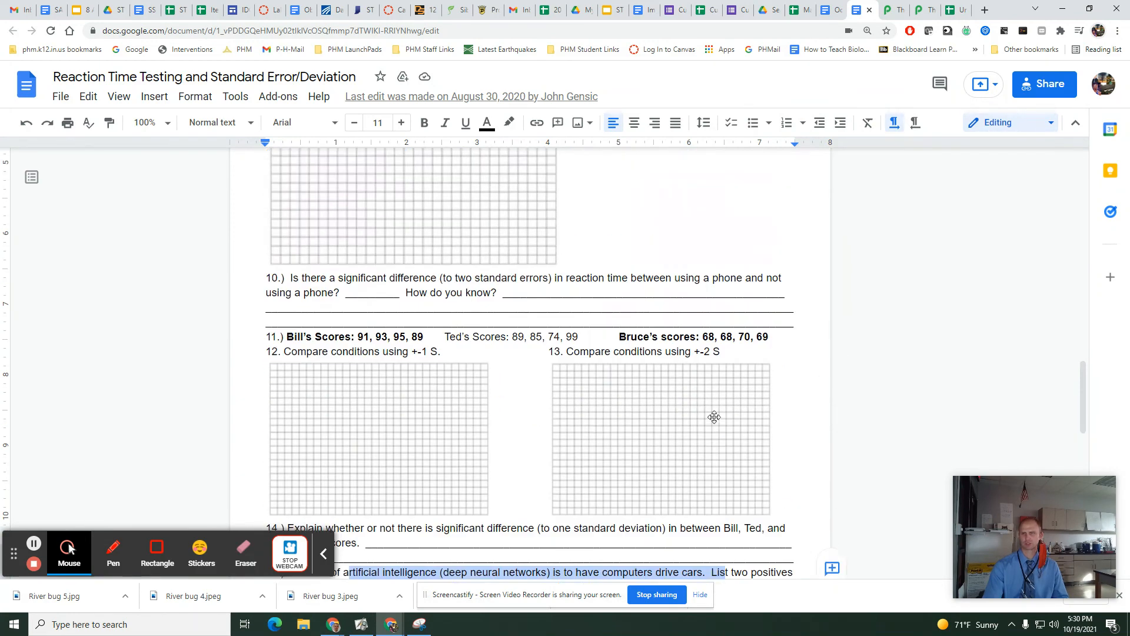
scroll(507, 346, "up", 6)
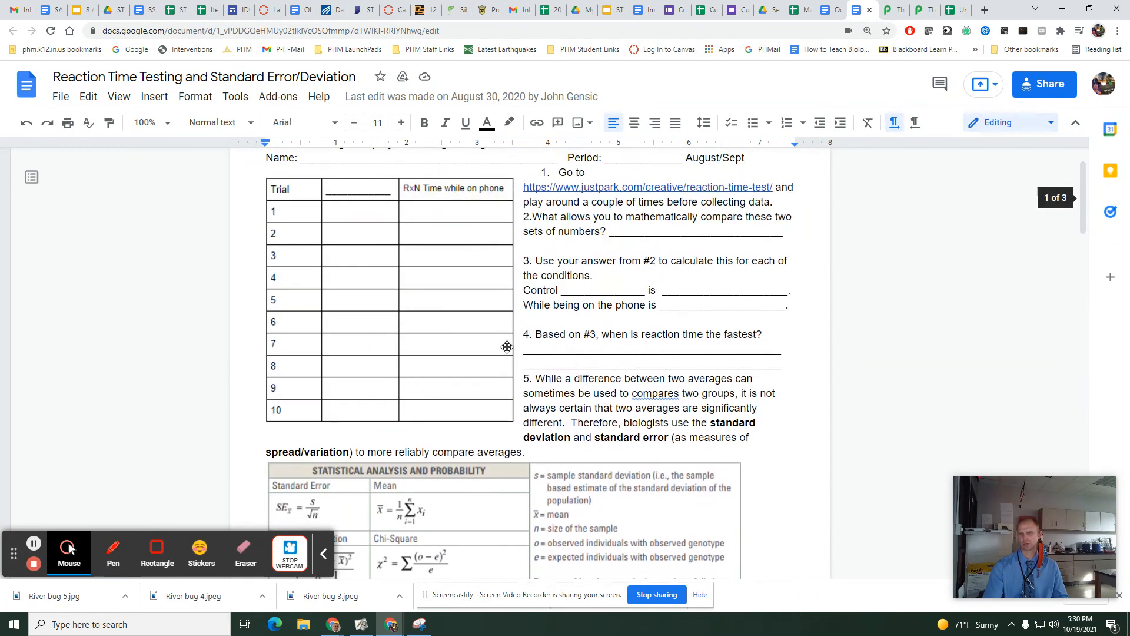
scroll(505, 341, "down", 10)
scroll(524, 395, "down", 12)
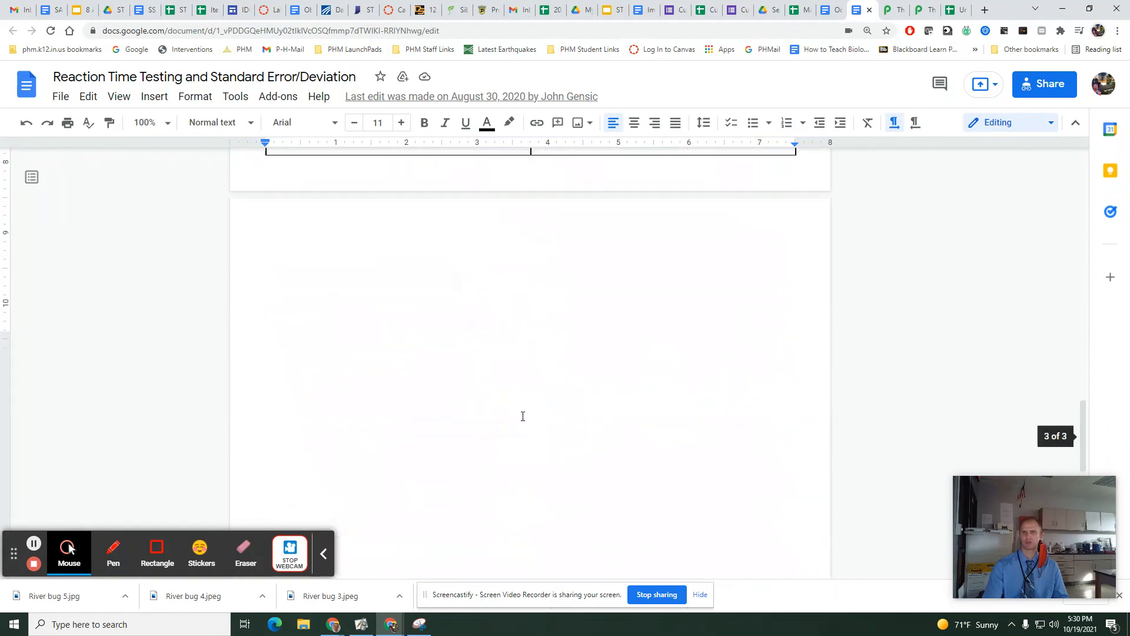
scroll(525, 394, "up", 5)
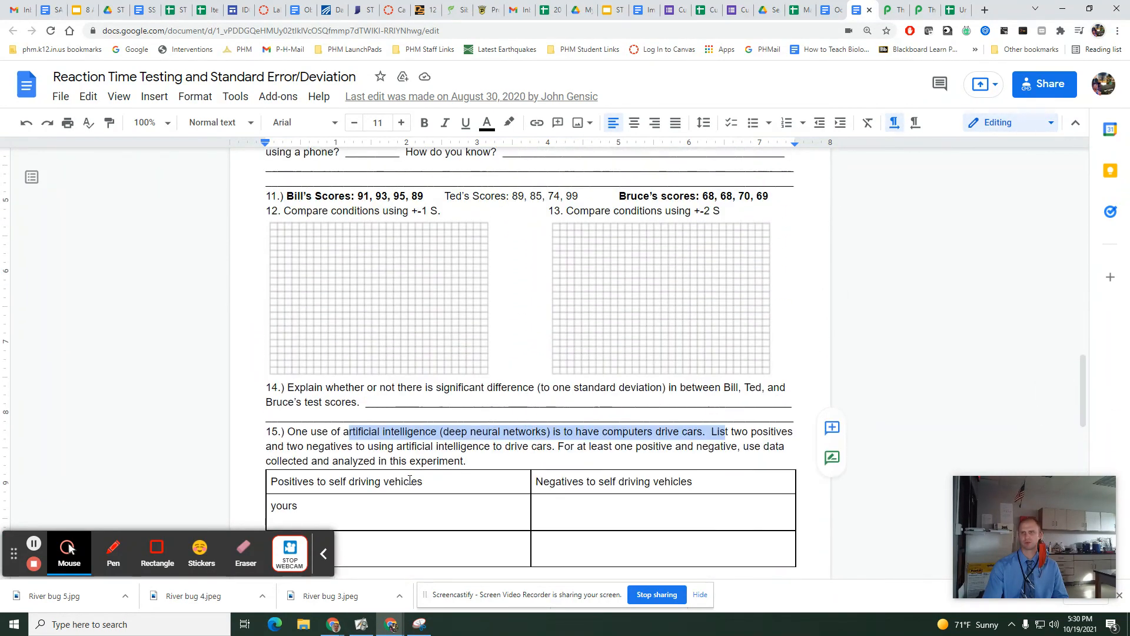
scroll(410, 478, "down", 1)
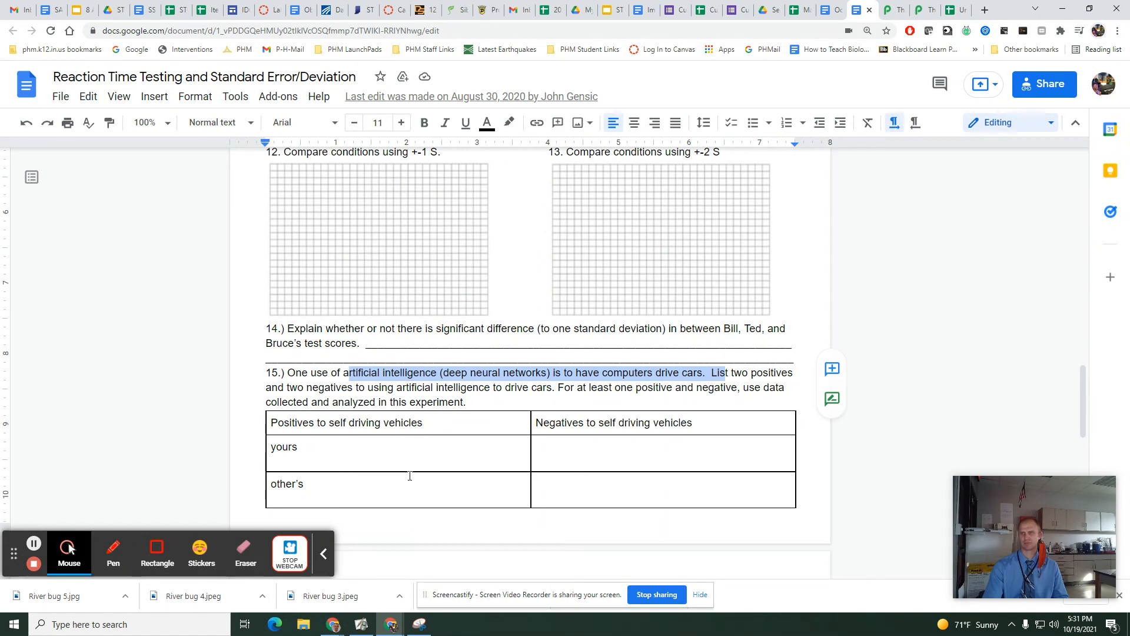